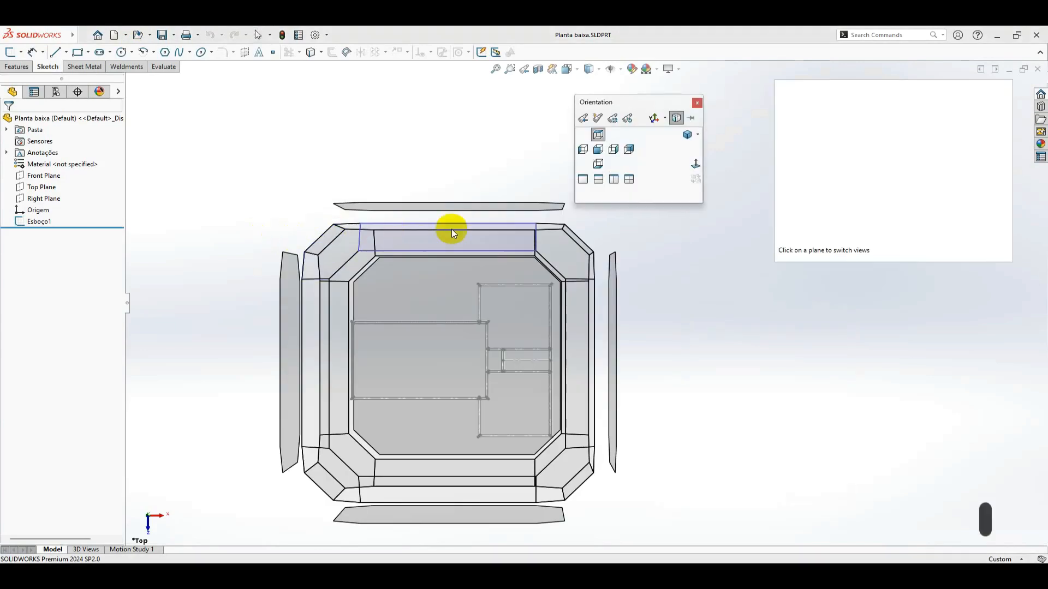
{"action": "left_click", "coordinate": [687, 136]}
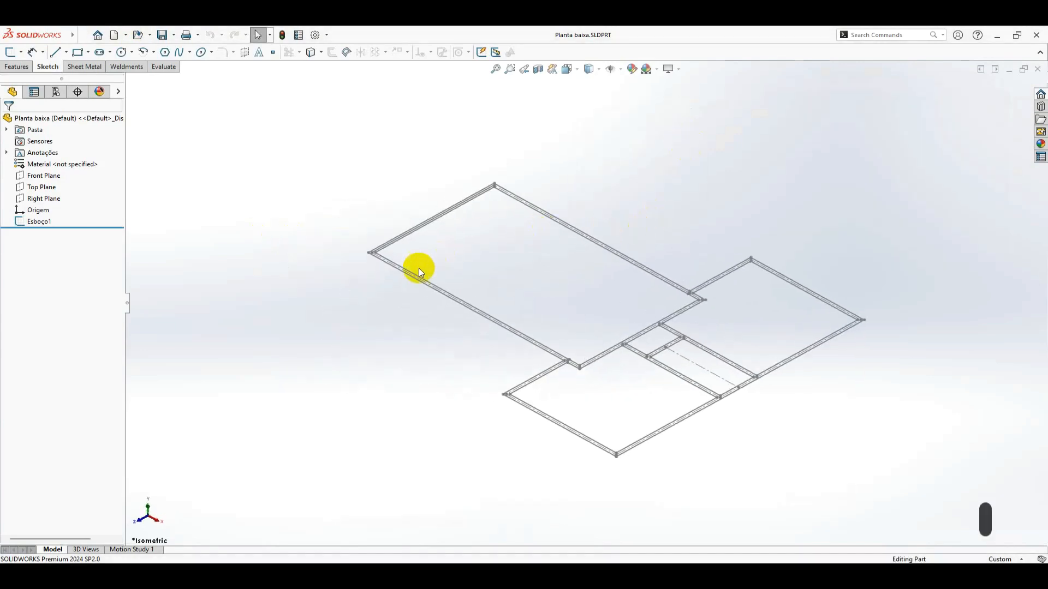
{"action": "scroll", "coordinate": [408, 249], "scroll_direction": "down", "scroll_amount": 8}
{"action": "middle_click_drag", "start_coordinate": [349, 321], "coordinate": [328, 208]}
{"action": "key", "text": "ctrl+5"}
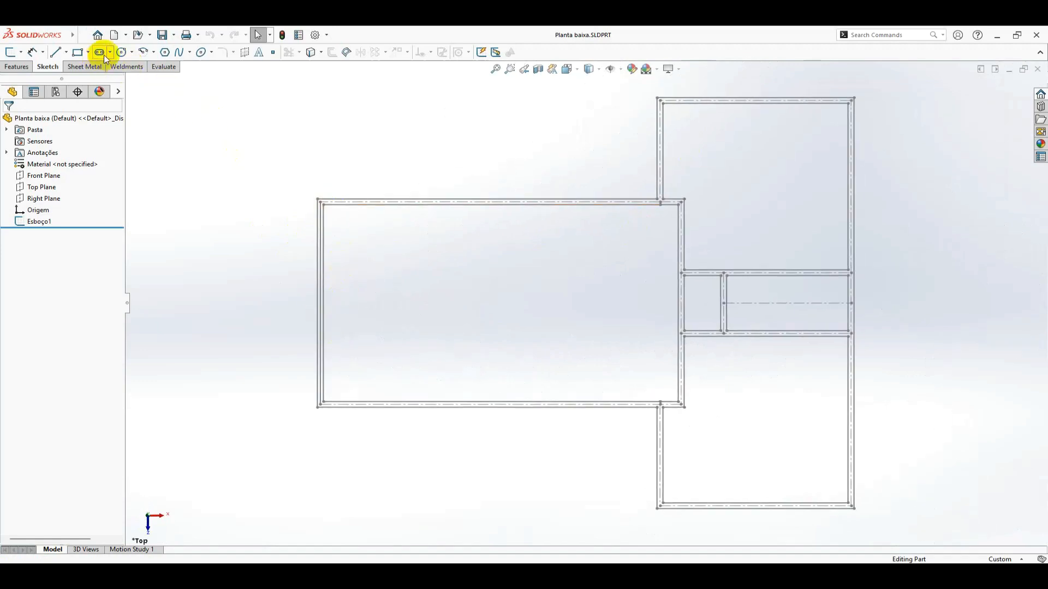
{"action": "left_click", "coordinate": [42, 186]}
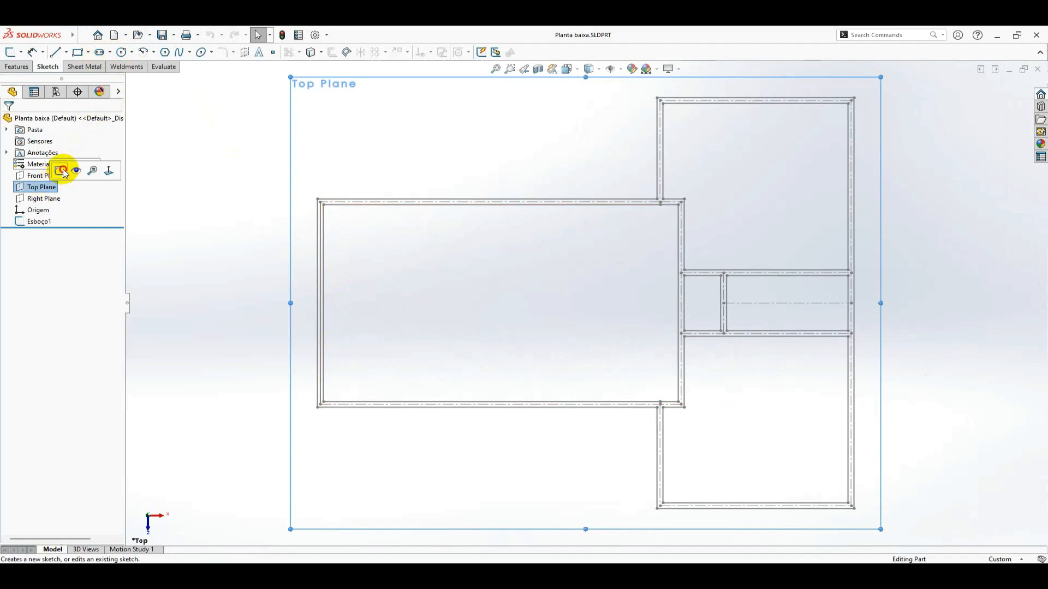
{"action": "left_click", "coordinate": [61, 171]}
{"action": "left_click", "coordinate": [122, 52]}
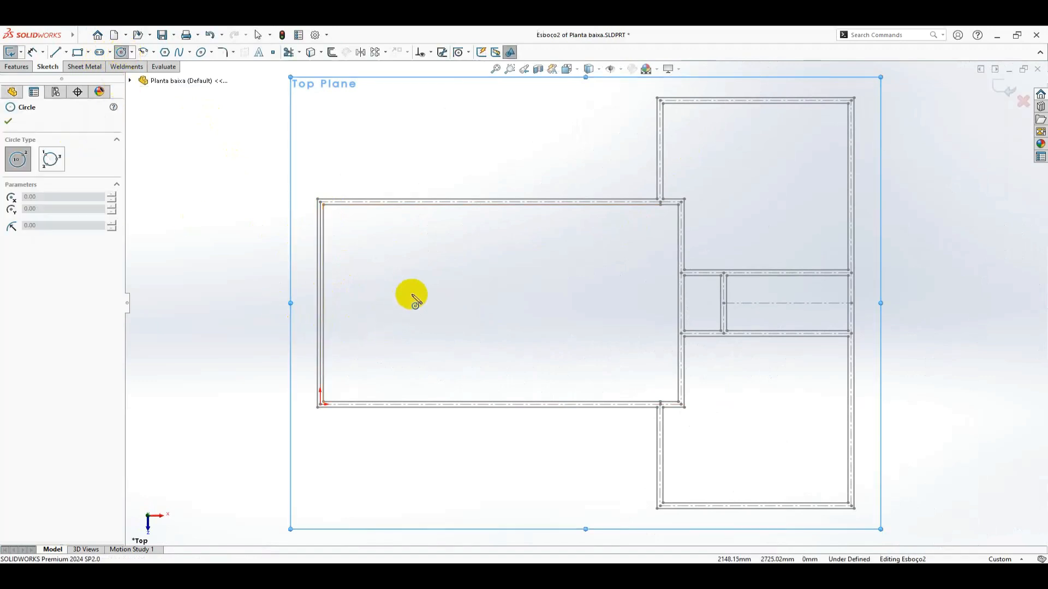
{"action": "key", "text": "Escape"}
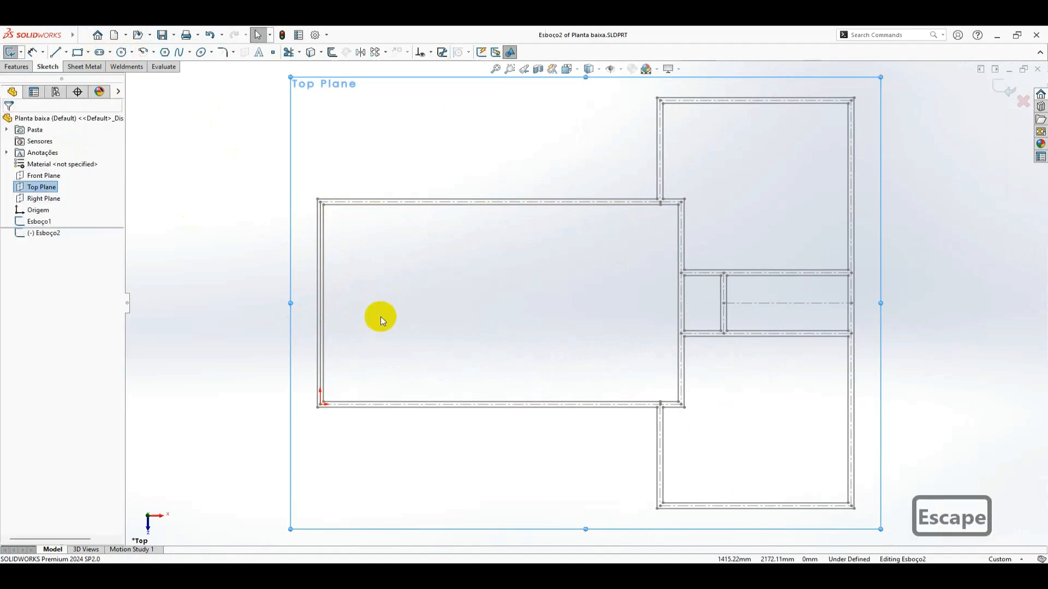
{"action": "left_click", "coordinate": [1023, 101]}
{"action": "left_click", "coordinate": [520, 304]}
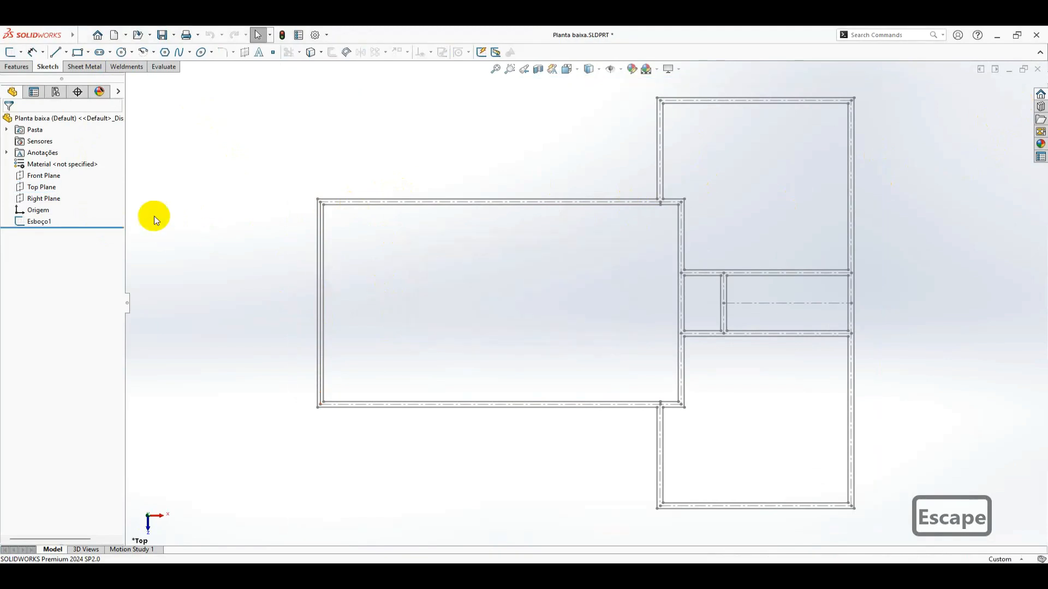
- Open the existing floor plan sketch Esboço1 for editing
{"action": "left_click", "coordinate": [55, 188]}
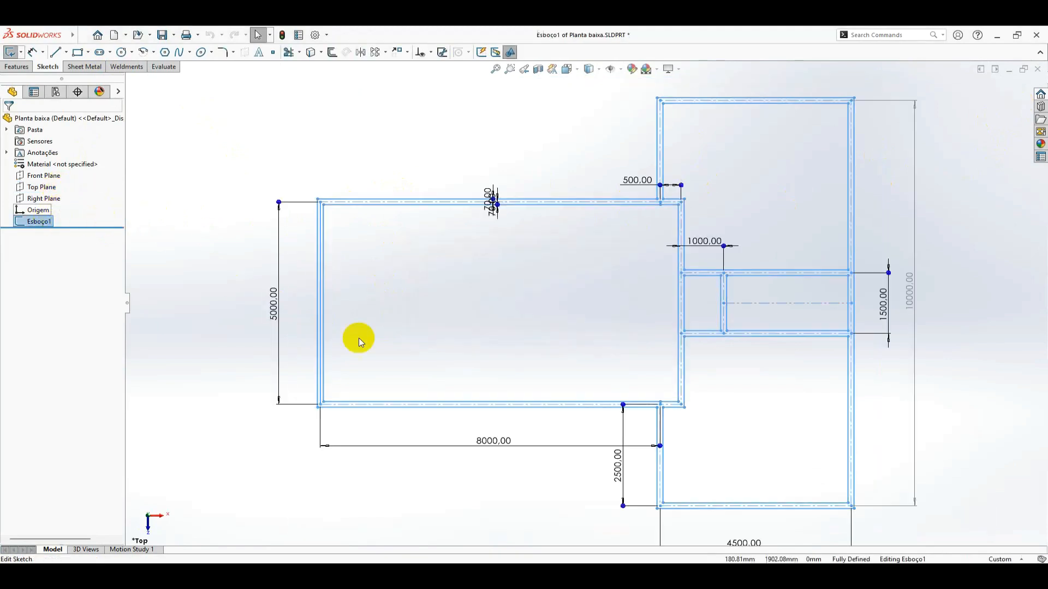
{"action": "scroll", "coordinate": [351, 306], "scroll_direction": "down", "scroll_amount": 6}
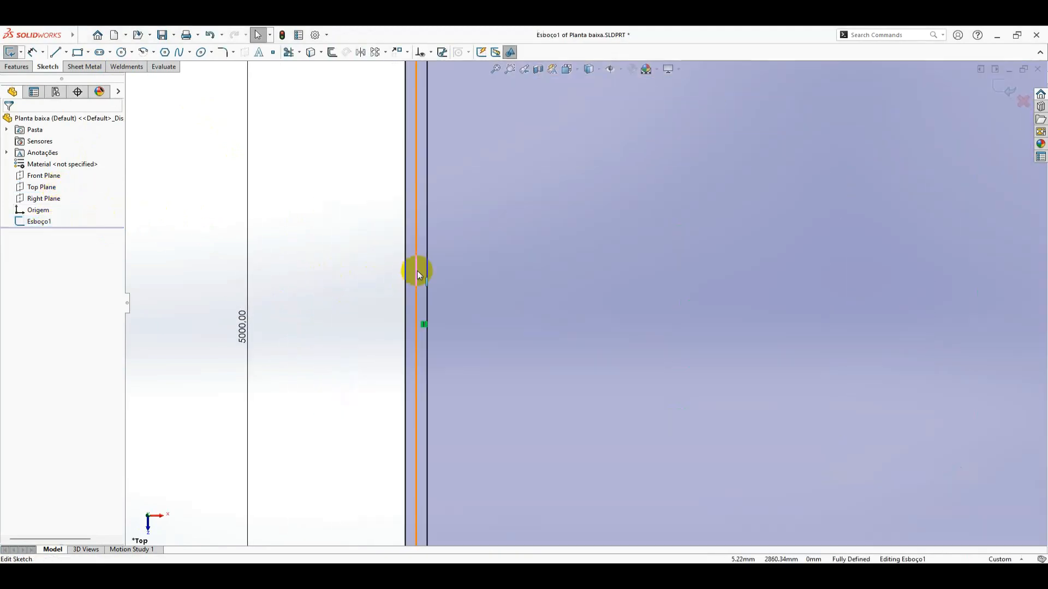
{"action": "left_click", "coordinate": [417, 271]}
{"action": "key", "text": "Escape"}
{"action": "scroll", "coordinate": [540, 250], "scroll_direction": "up", "scroll_amount": 5}
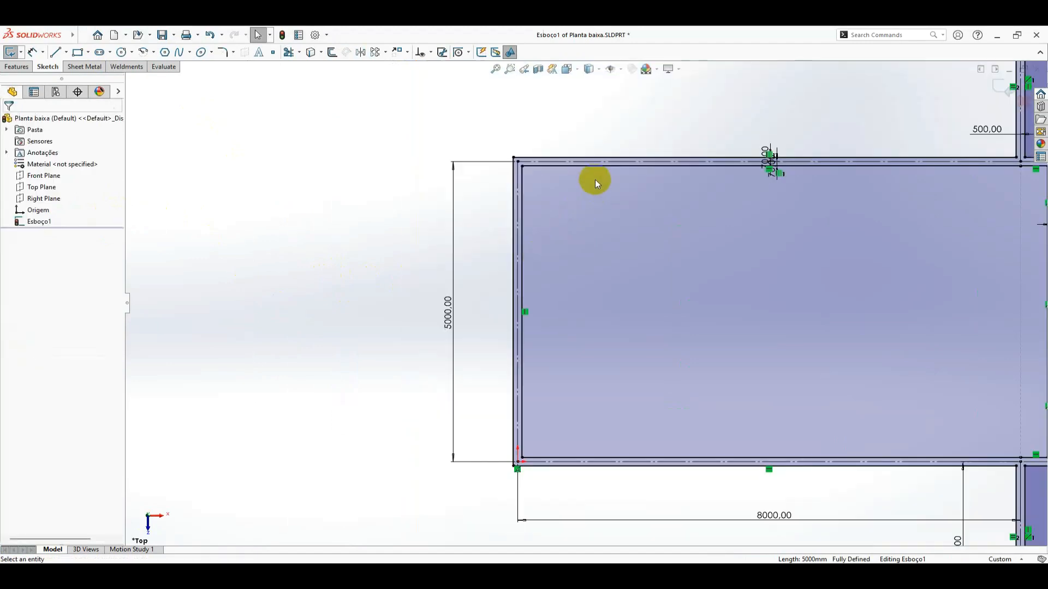
{"action": "scroll", "coordinate": [891, 381], "scroll_direction": "up", "scroll_amount": 2}
{"action": "scroll", "coordinate": [888, 381], "scroll_direction": "down", "scroll_amount": 2}
{"action": "scroll", "coordinate": [572, 306], "scroll_direction": "up", "scroll_amount": 1}
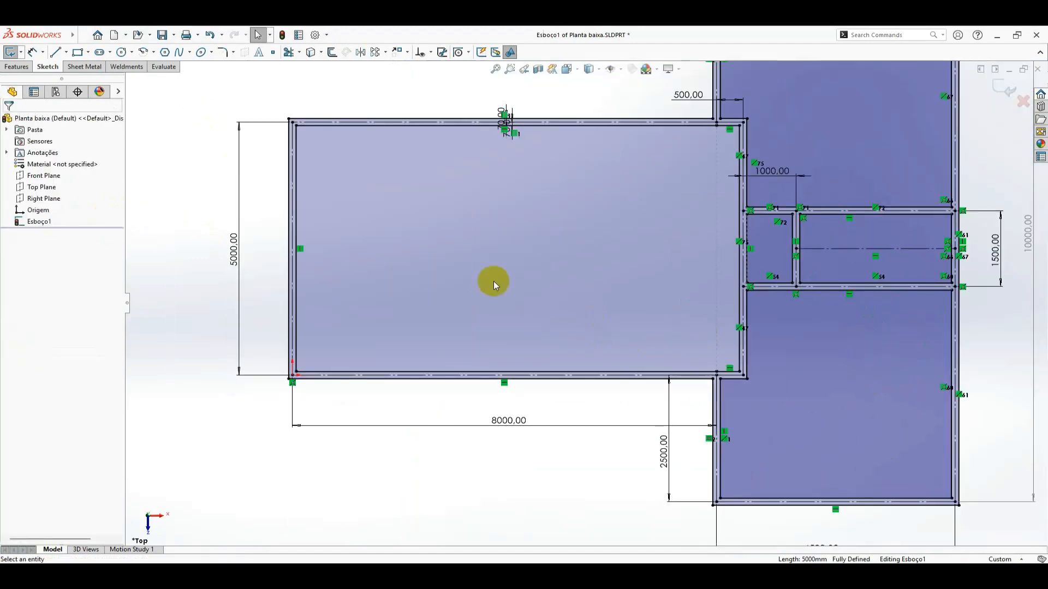
- Draw a 140 mm horizontal line across the thickness of the large room's left wall, at the wall's midpoint
{"action": "key", "text": "l"}
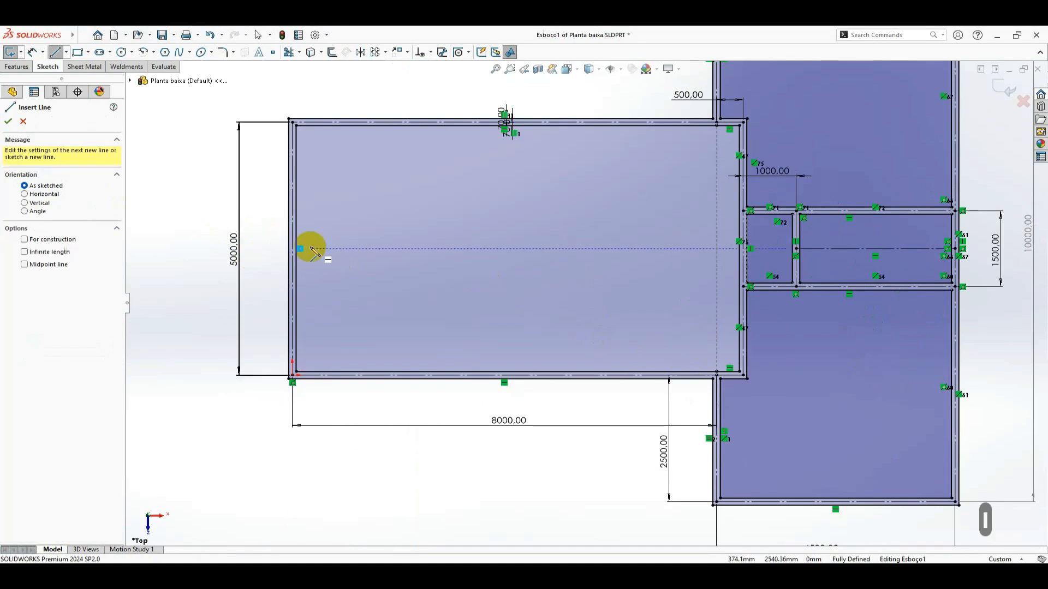
{"action": "scroll", "coordinate": [319, 252], "scroll_direction": "down", "scroll_amount": 2}
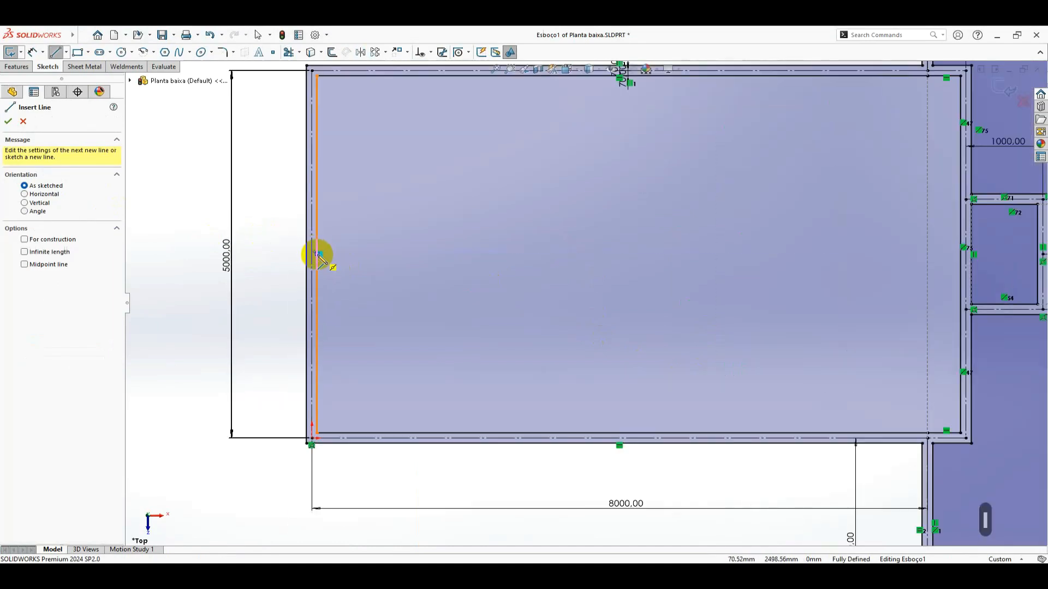
{"action": "left_click", "coordinate": [317, 255]}
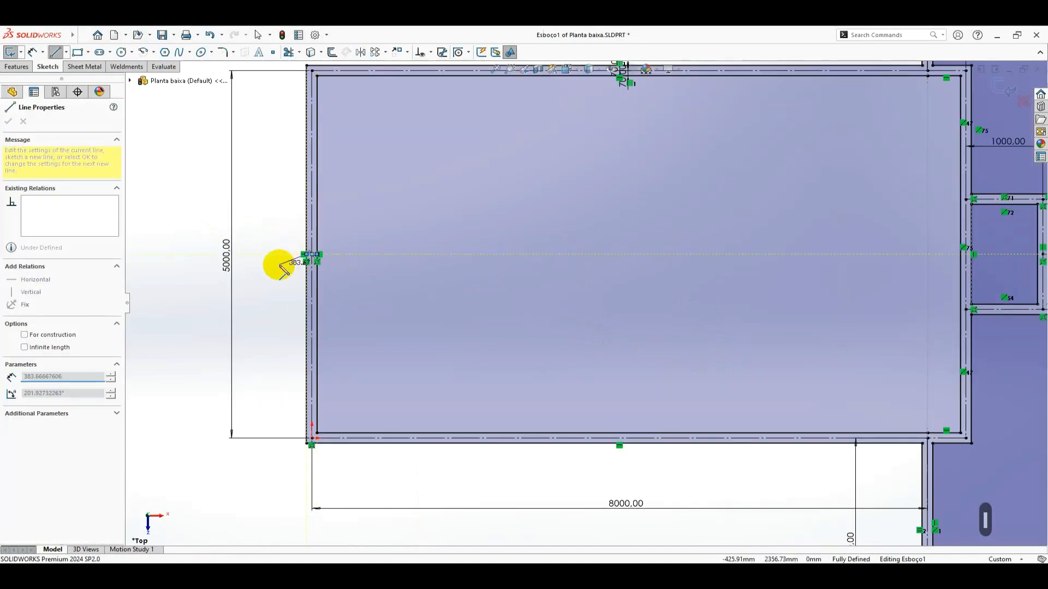
{"action": "key", "text": "Escape"}
{"action": "scroll", "coordinate": [327, 264], "scroll_direction": "down", "scroll_amount": 3}
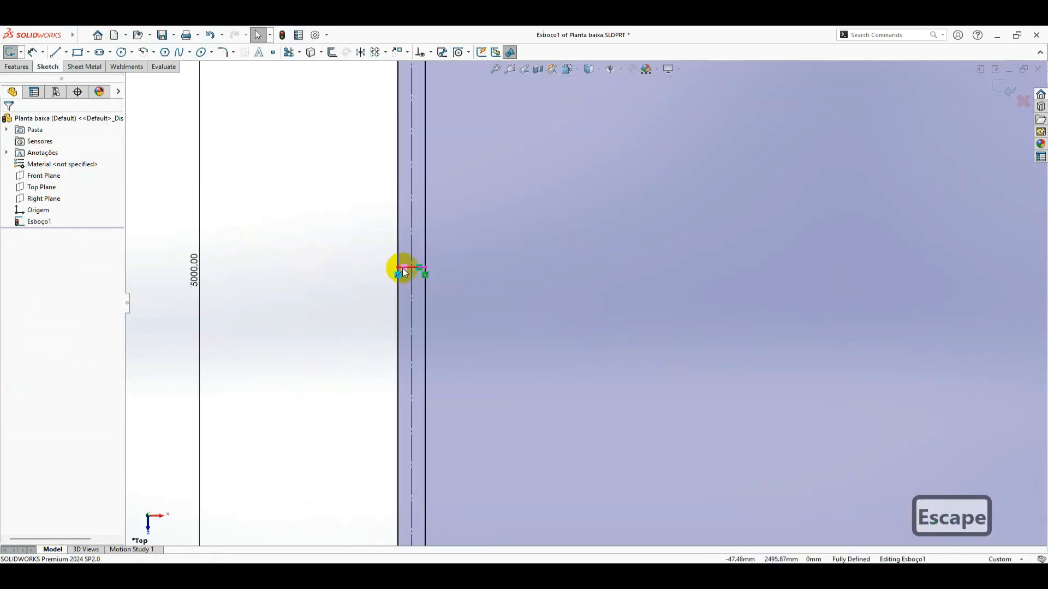
{"action": "key", "text": "Escape"}
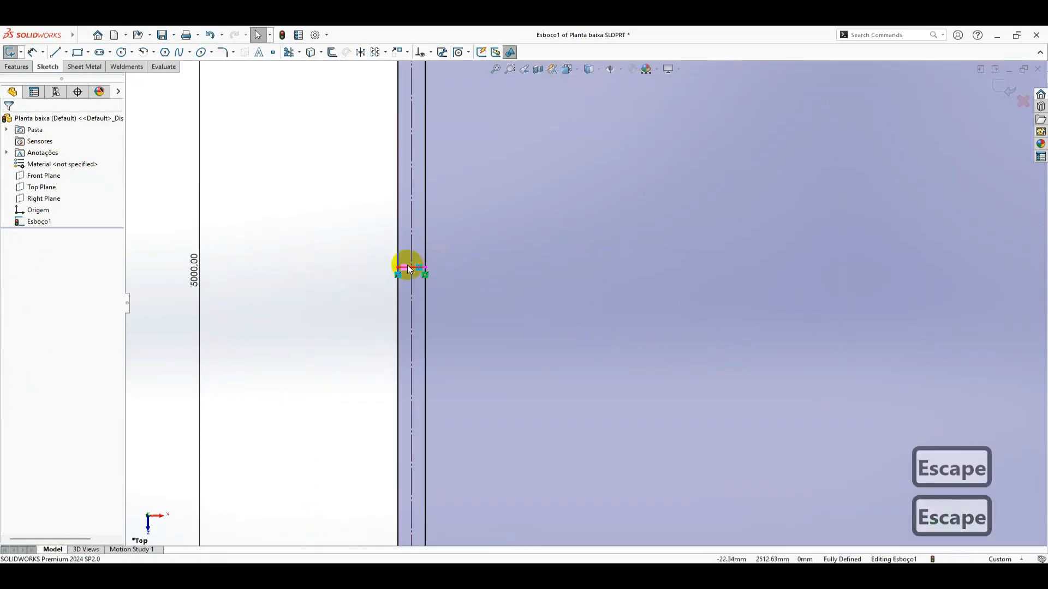
{"action": "left_click", "coordinate": [414, 267]}
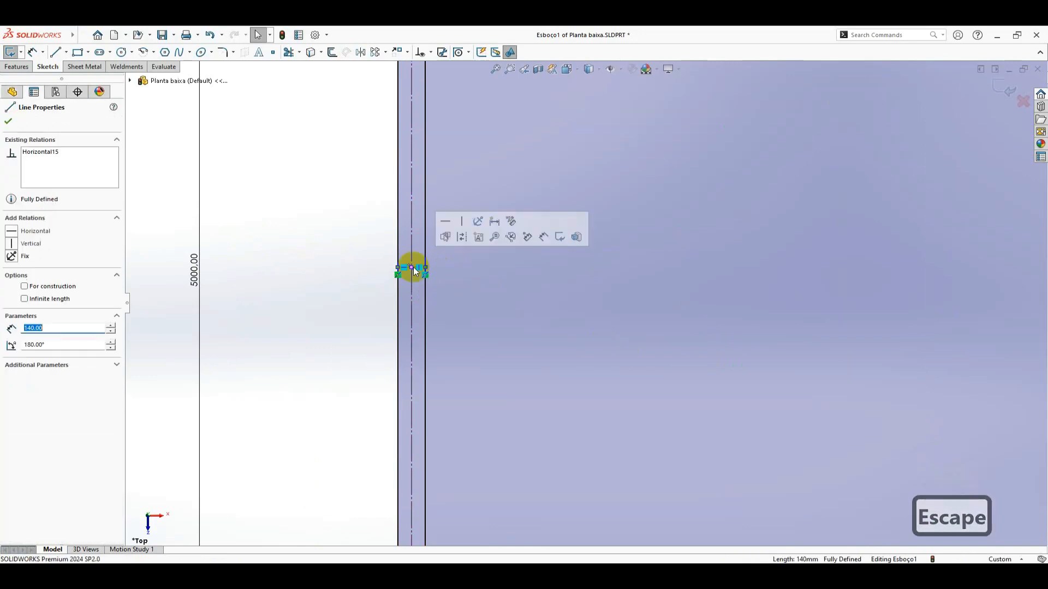
{"action": "key", "text": "Escape"}
{"action": "scroll", "coordinate": [444, 283], "scroll_direction": "up", "scroll_amount": 6}
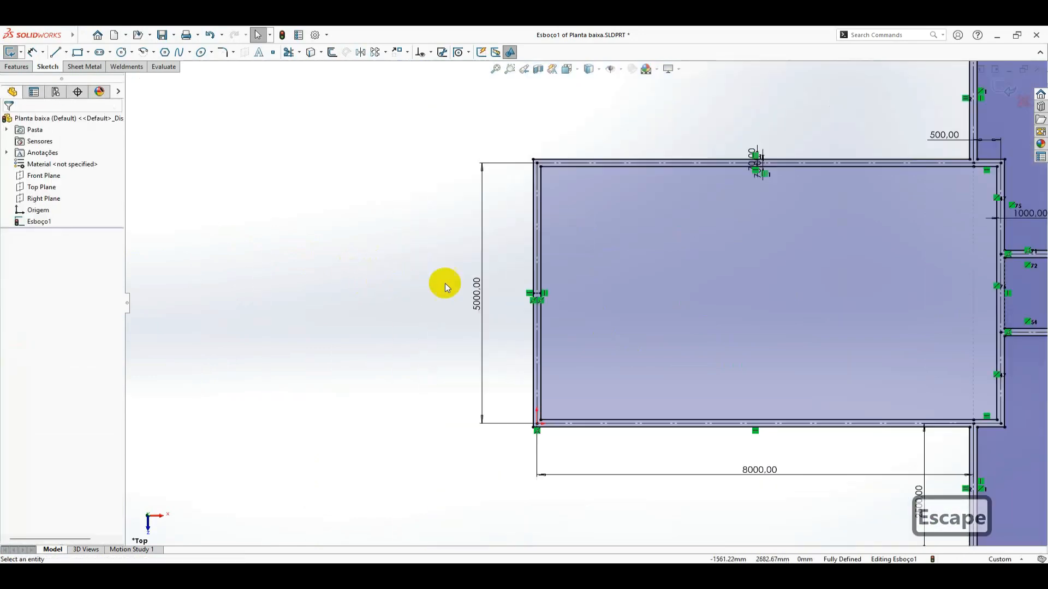
{"action": "scroll", "coordinate": [770, 250], "scroll_direction": "down", "scroll_amount": 2}
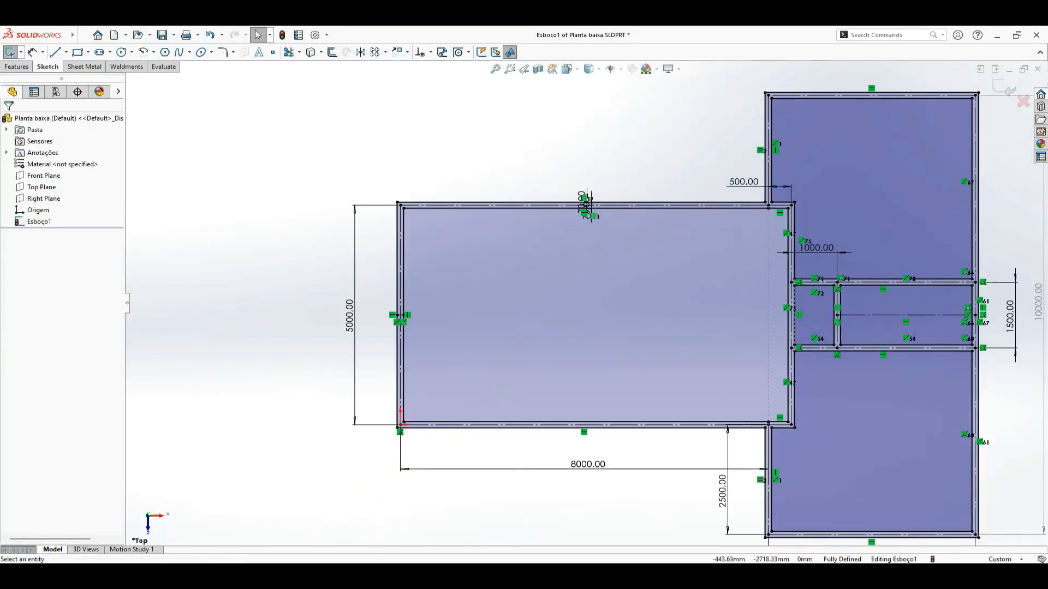
- Switch to the foundation PDF in Acrobat, examine the block layout in the Planta de locação, and return to the SOLIDWORKS sketch
{"action": "key", "text": "alt+Tab"}
{"action": "right_click", "coordinate": [289, 195]}
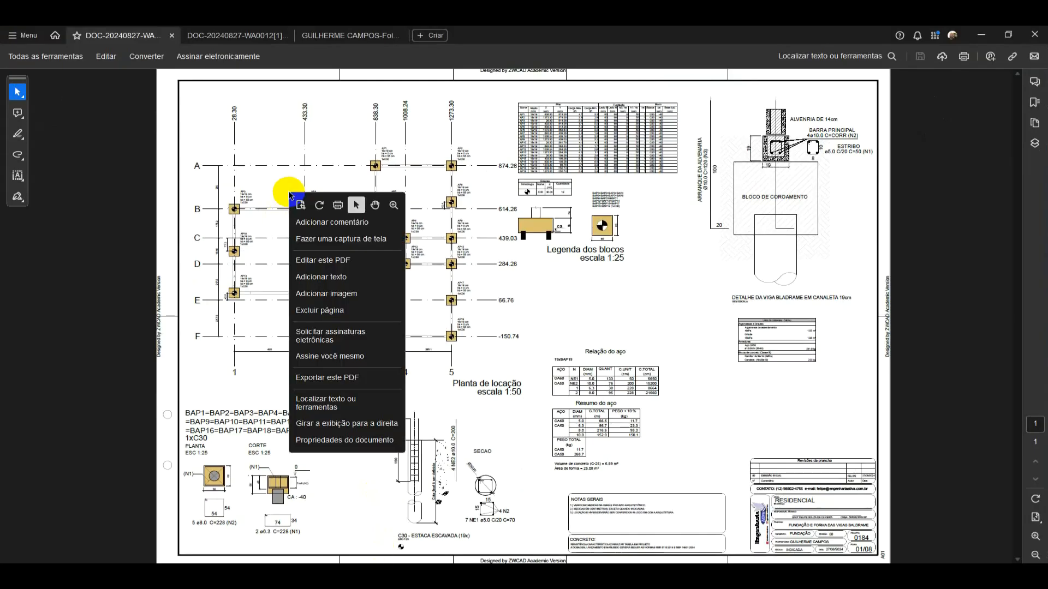
{"action": "left_click", "coordinate": [376, 207]}
{"action": "scroll", "coordinate": [264, 199], "scroll_direction": "up", "scroll_amount": 3, "text": "ctrl"}
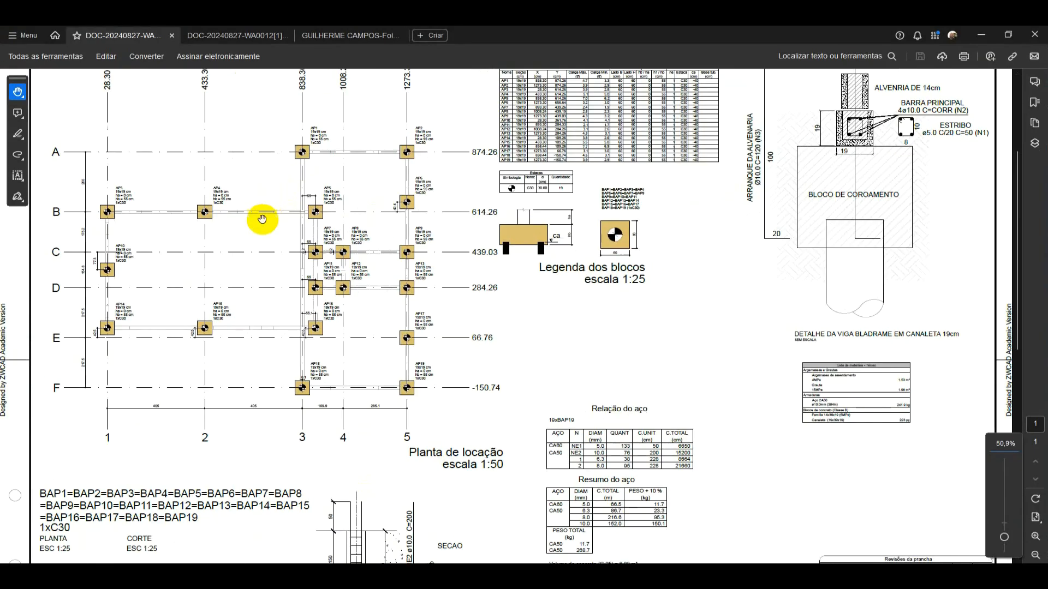
{"action": "key", "text": "alt+Tab"}
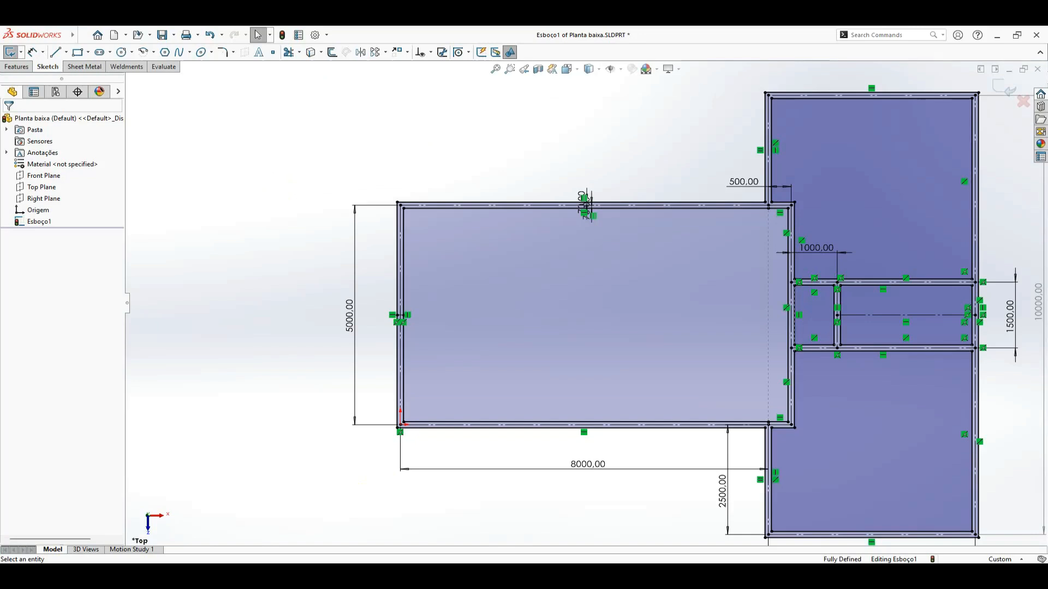
{"action": "key", "text": "alt+Tab"}
{"action": "key", "text": "alt+Tab"}
{"action": "scroll", "coordinate": [600, 211], "scroll_direction": "up", "scroll_amount": 2}
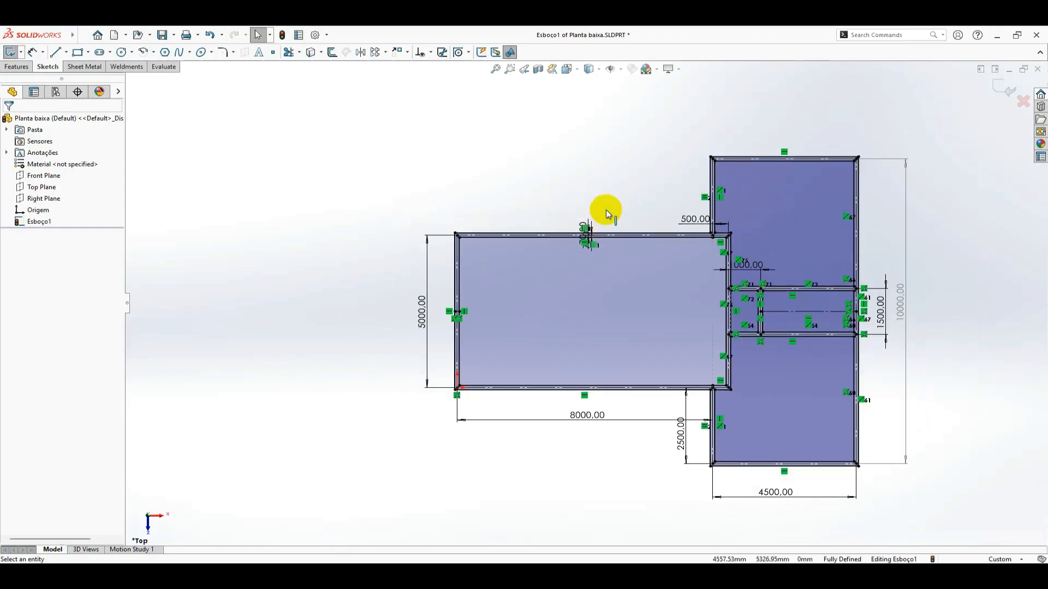
{"action": "scroll", "coordinate": [621, 264], "scroll_direction": "down", "scroll_amount": 3}
{"action": "key", "text": "l"}
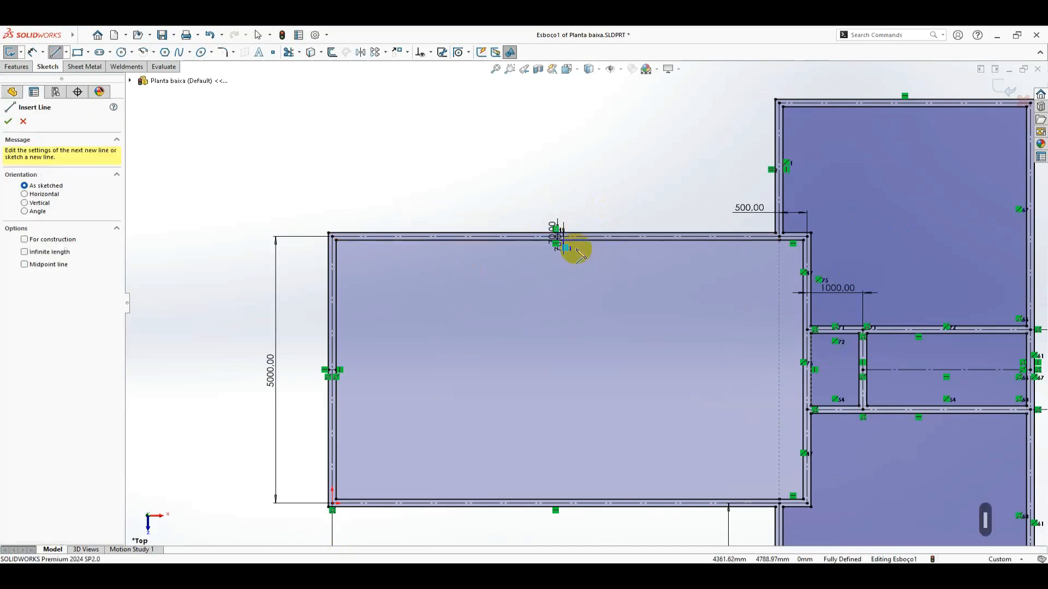
{"action": "scroll", "coordinate": [573, 247], "scroll_direction": "down", "scroll_amount": 5}
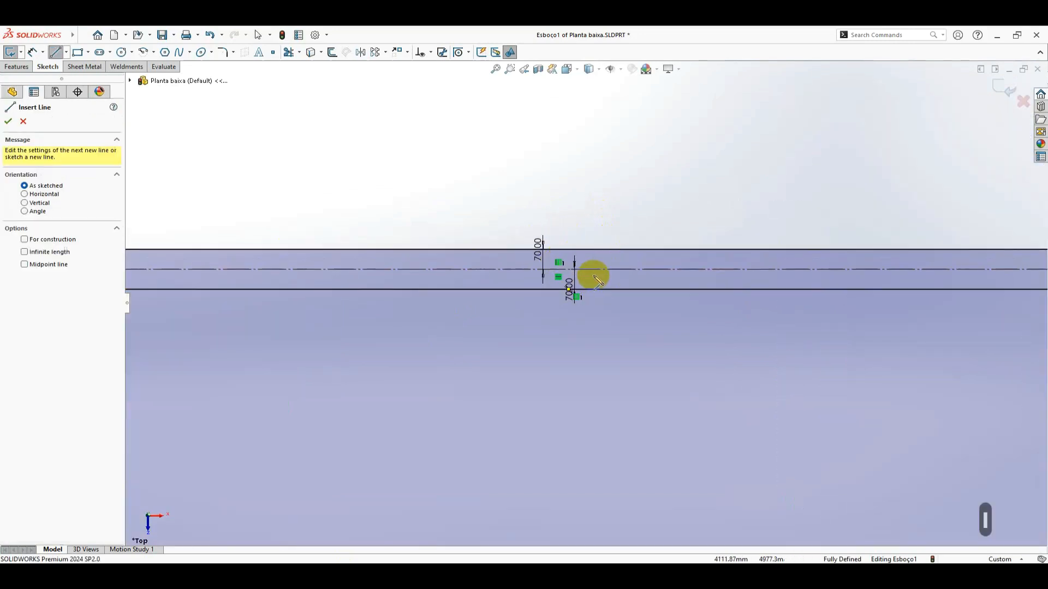
{"action": "scroll", "coordinate": [597, 260], "scroll_direction": "up", "scroll_amount": 4}
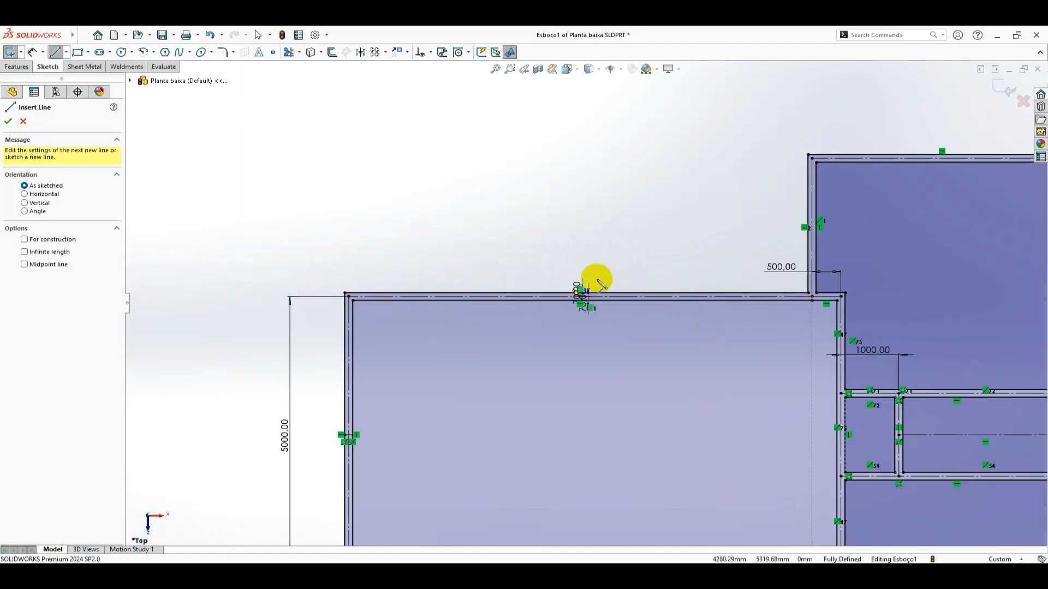
{"action": "key", "text": "Escape"}
- Move the two overlapping 70 mm wall dimensions apart, above the large room's upper wall and toward its left end
{"action": "scroll", "coordinate": [601, 278], "scroll_direction": "down", "scroll_amount": 3}
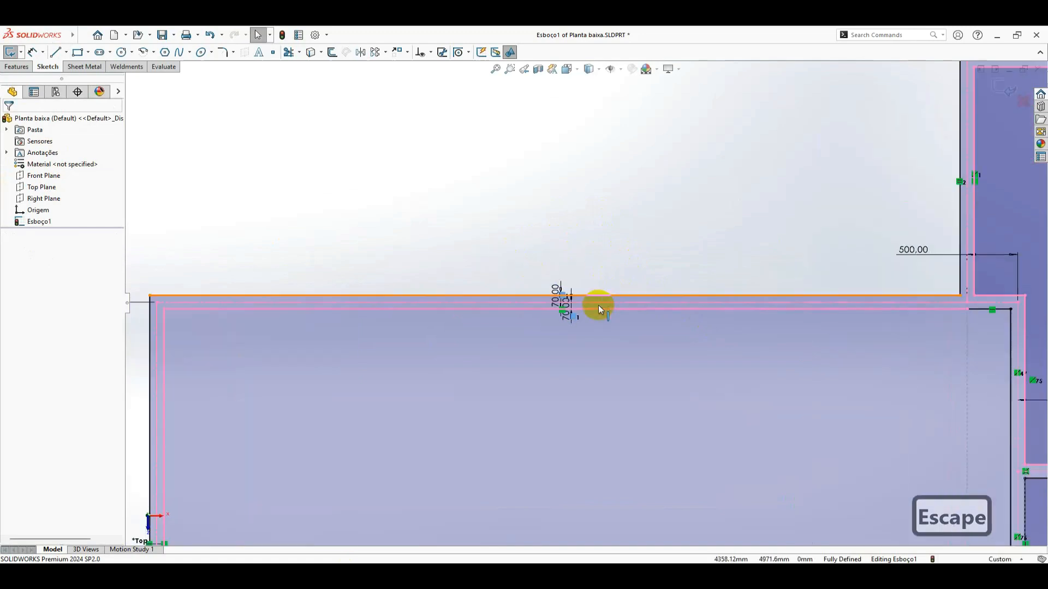
{"action": "left_click_drag", "start_coordinate": [557, 282], "coordinate": [407, 237]}
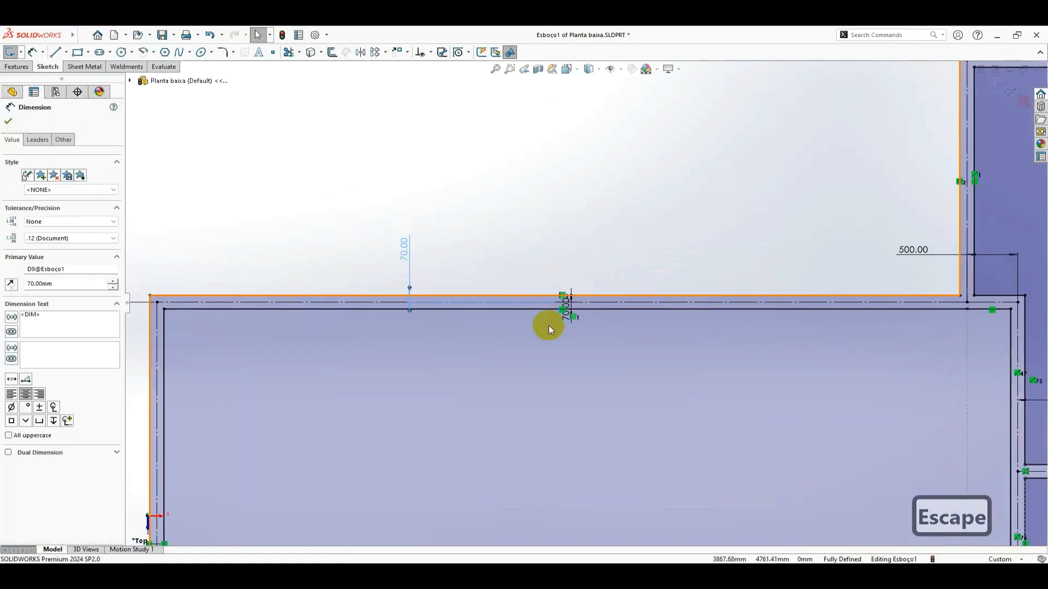
{"action": "left_click_drag", "start_coordinate": [561, 320], "coordinate": [305, 234]}
{"action": "left_click", "coordinate": [548, 242]}
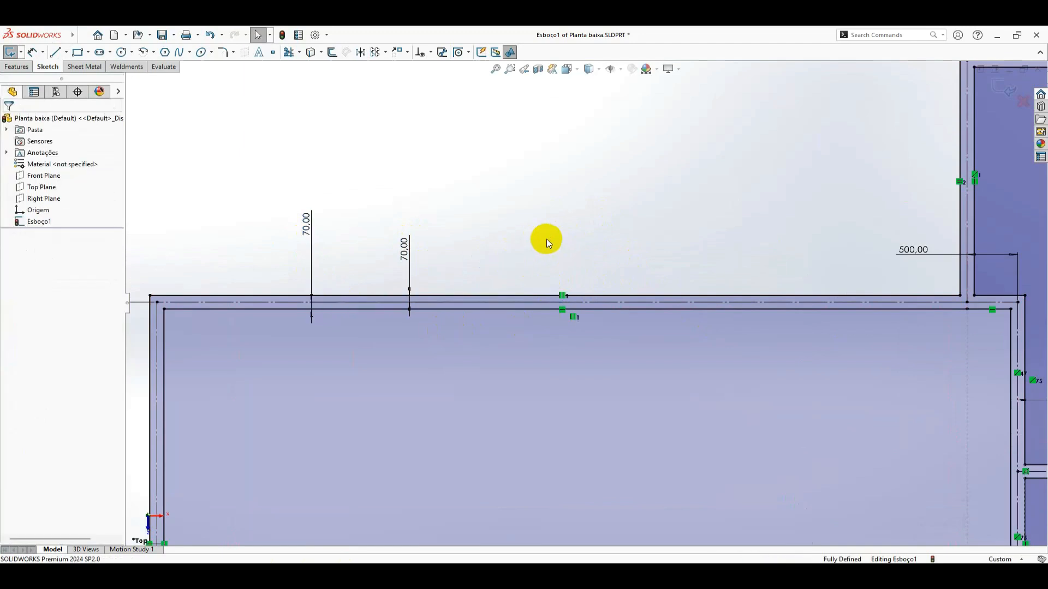
- Draw a 140 mm vertical line across the large room's upper wall from the outer edge's midpoint, and make it construction geometry
{"action": "key", "text": "l"}
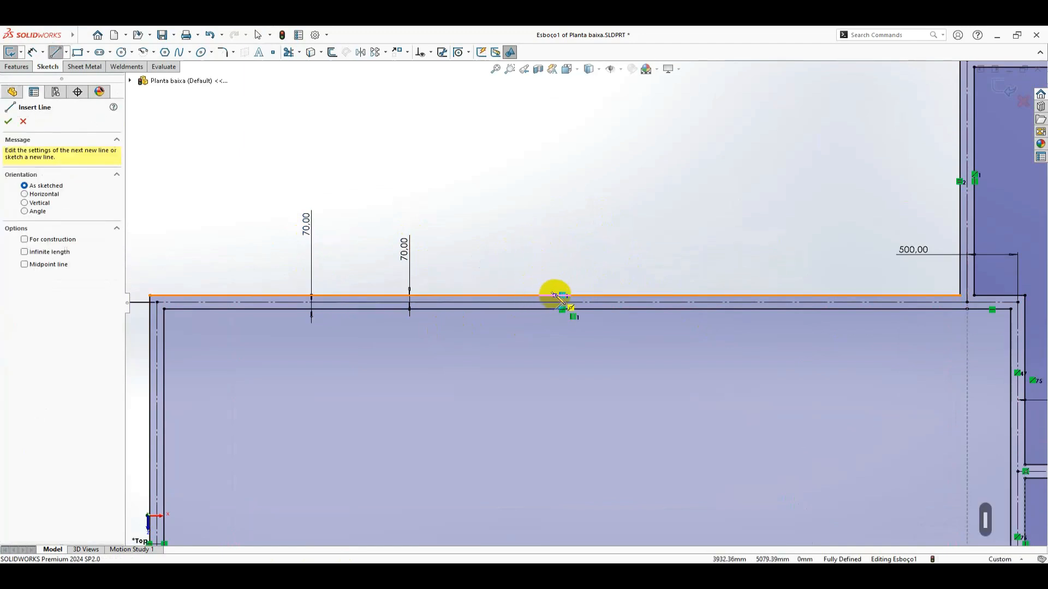
{"action": "left_click", "coordinate": [554, 295]}
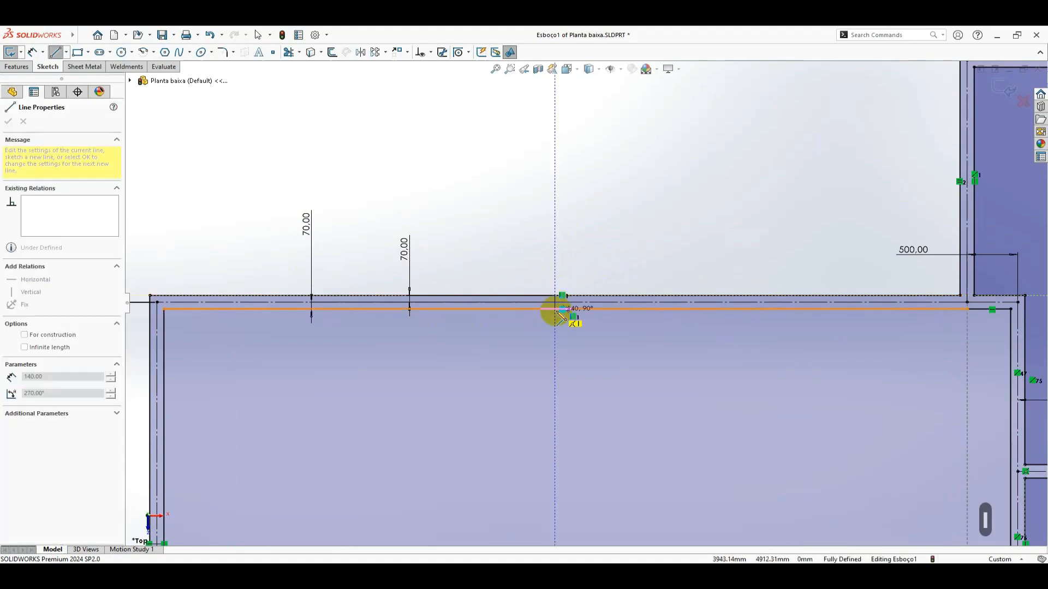
{"action": "left_click", "coordinate": [555, 309]}
{"action": "key", "text": "Escape"}
{"action": "scroll", "coordinate": [548, 293], "scroll_direction": "down", "scroll_amount": 4}
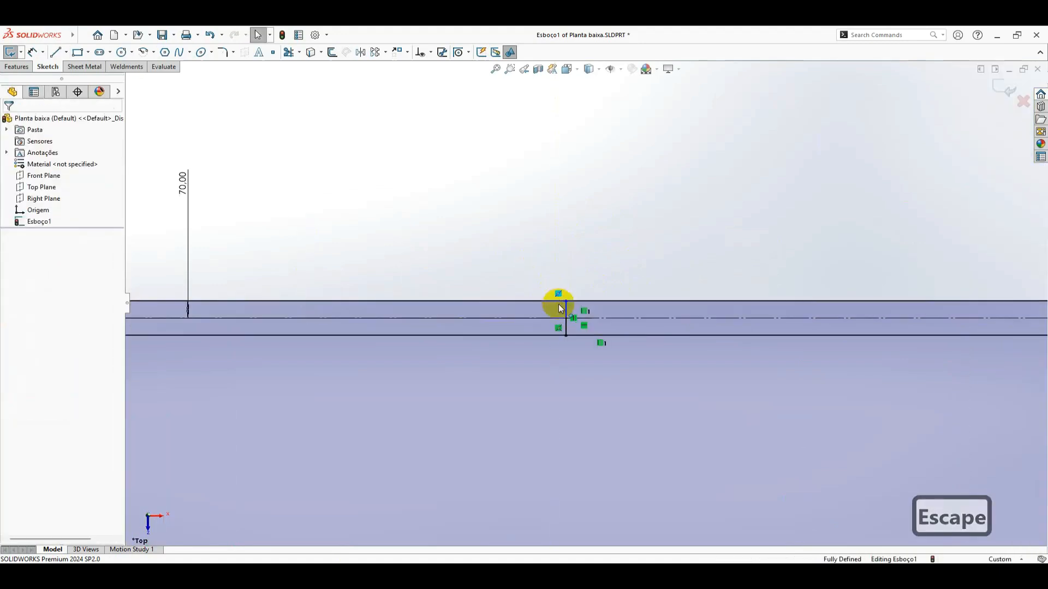
{"action": "left_click", "coordinate": [564, 306]}
{"action": "left_click", "coordinate": [613, 279]}
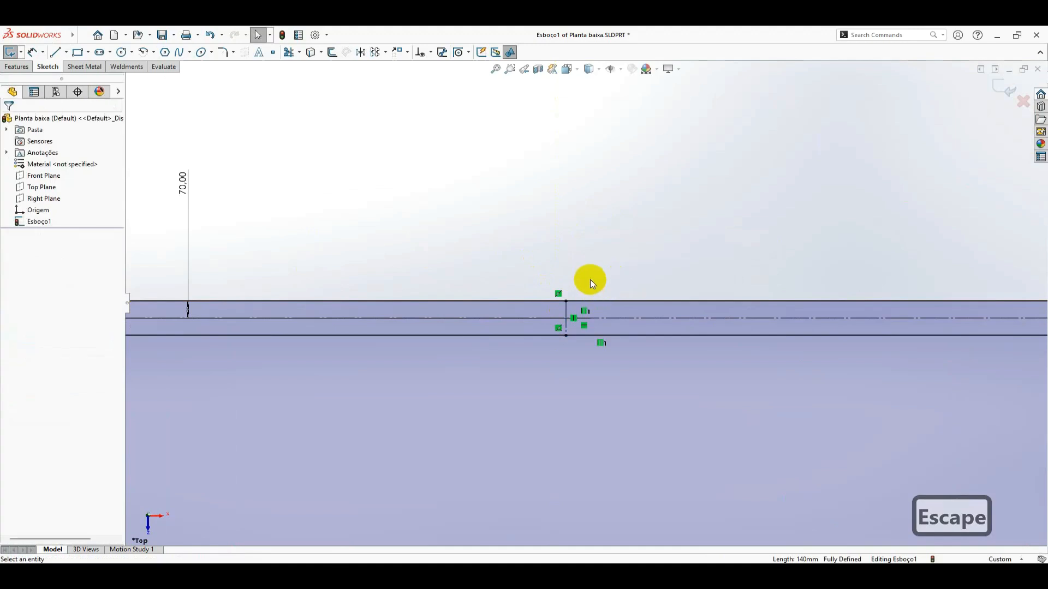
- Draw a 140 mm vertical line across the large room's lower wall from the outer edge's midpoint, and make it construction geometry
{"action": "scroll", "coordinate": [583, 278], "scroll_direction": "up", "scroll_amount": 5}
{"action": "scroll", "coordinate": [581, 297], "scroll_direction": "up", "scroll_amount": 5}
{"action": "scroll", "coordinate": [581, 363], "scroll_direction": "down", "scroll_amount": 6}
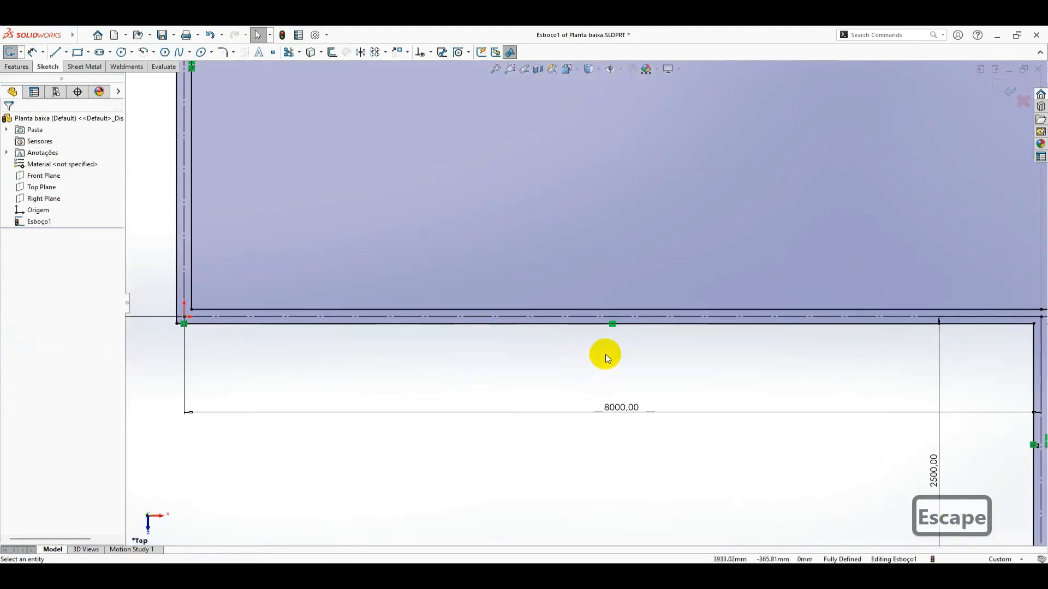
{"action": "key", "text": "l"}
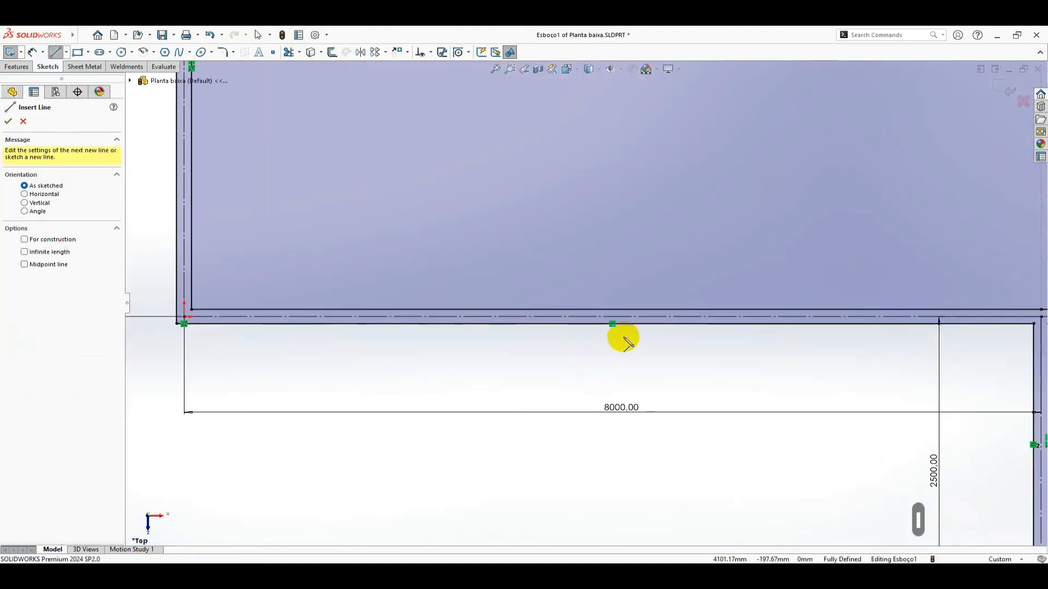
{"action": "left_click", "coordinate": [604, 324]}
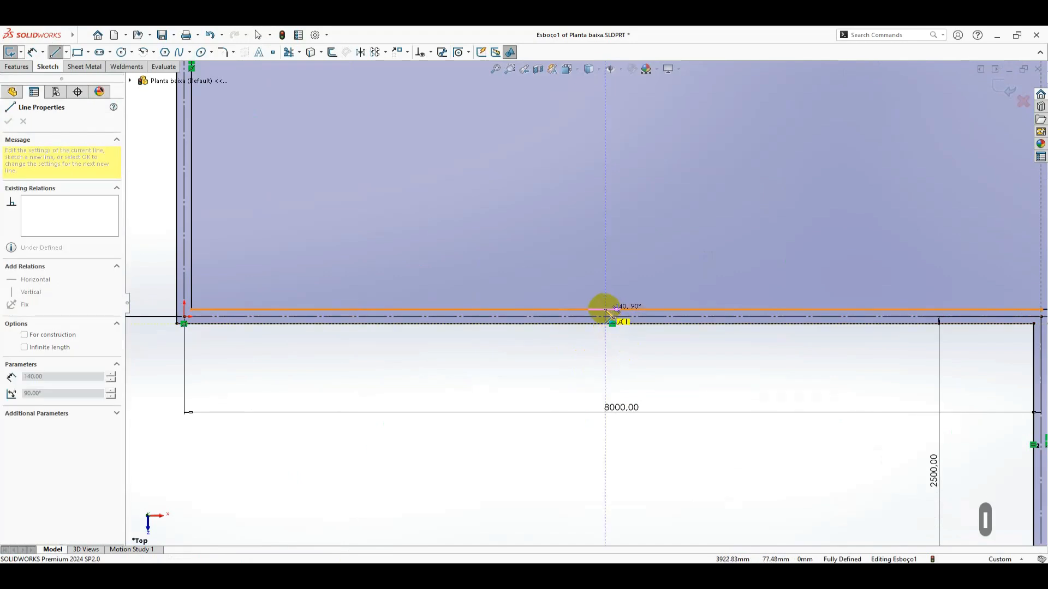
{"action": "left_click", "coordinate": [607, 310]}
{"action": "key", "text": "Escape"}
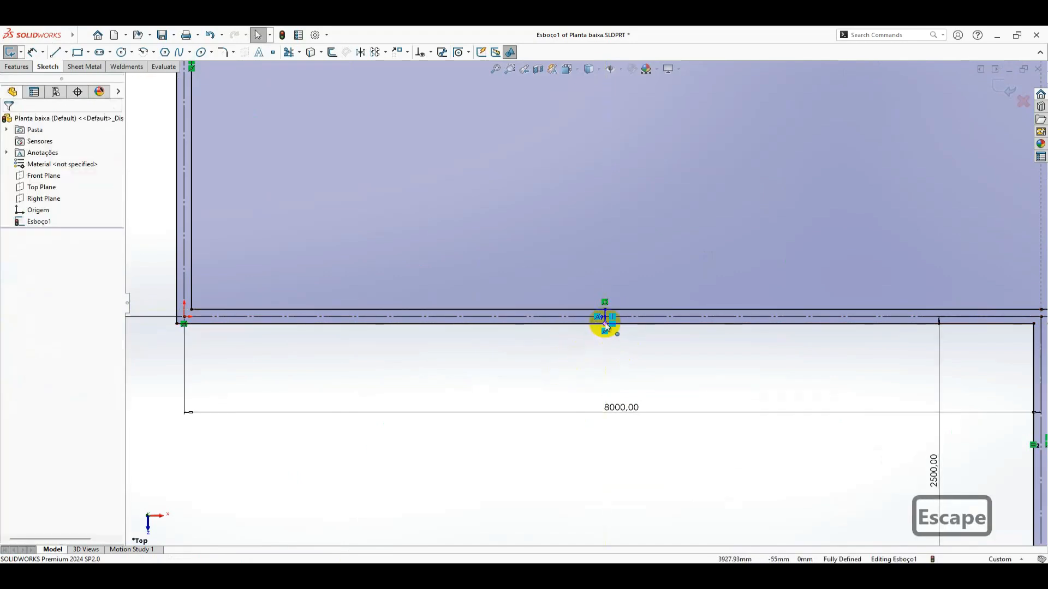
{"action": "left_click", "coordinate": [605, 320]}
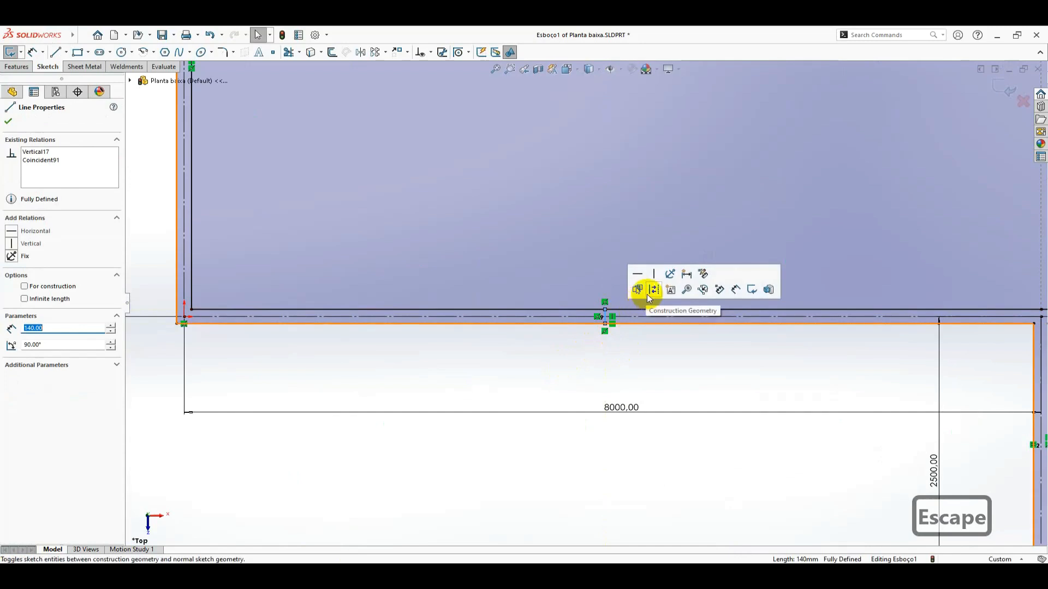
{"action": "left_click", "coordinate": [627, 351]}
{"action": "key", "text": "f"}
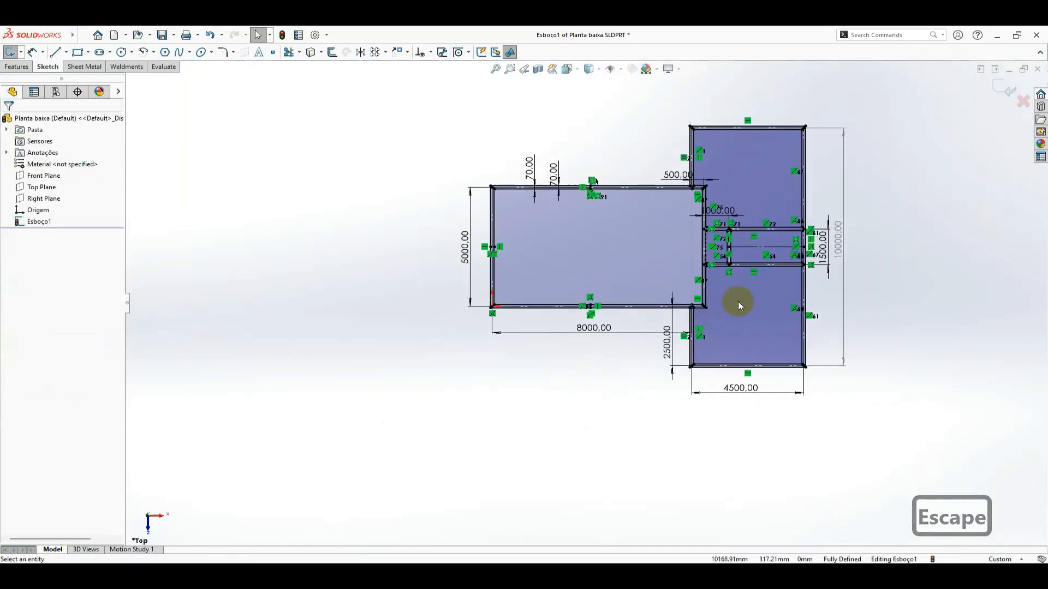
- Switch to the foundation PDF in Acrobat, check the block positions along the right-hand rooms in the Planta de locação, and return to SOLIDWORKS
{"action": "scroll", "coordinate": [842, 240], "scroll_direction": "down", "scroll_amount": 1}
{"action": "scroll", "coordinate": [809, 206], "scroll_direction": "up", "scroll_amount": 1}
{"action": "scroll", "coordinate": [804, 174], "scroll_direction": "down", "scroll_amount": 1}
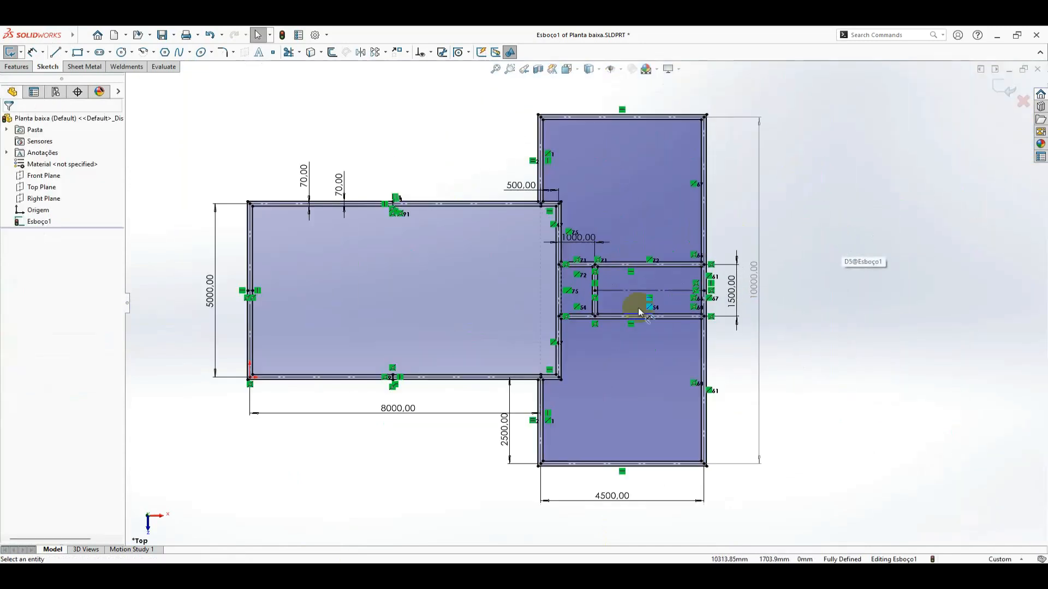
{"action": "key", "text": "alt+Tab"}
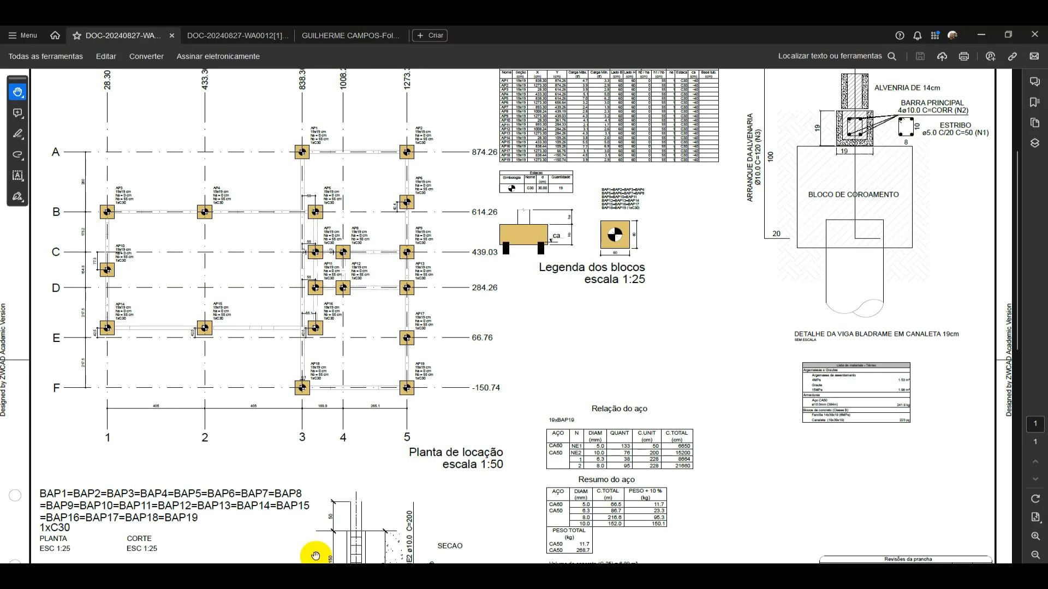
{"action": "key", "text": "alt+Tab"}
{"action": "key", "text": "alt+Tab"}
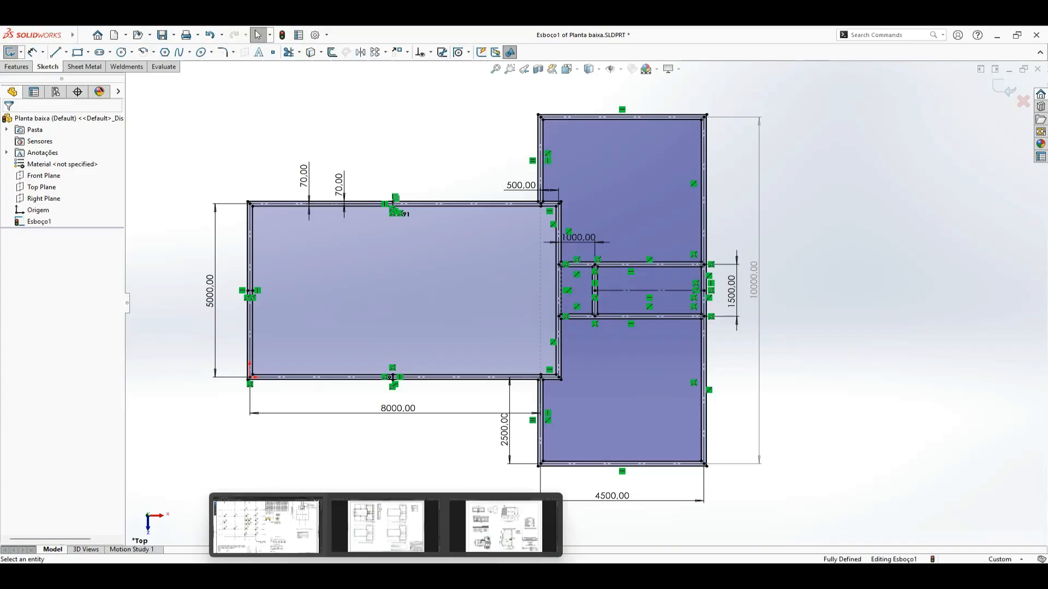
{"action": "key", "text": "alt+Tab"}
- Draw a 140 mm horizontal line across the lower-right room's right wall from the inner edge's midpoint, and make it construction geometry
{"action": "scroll", "coordinate": [761, 382], "scroll_direction": "down", "scroll_amount": 3}
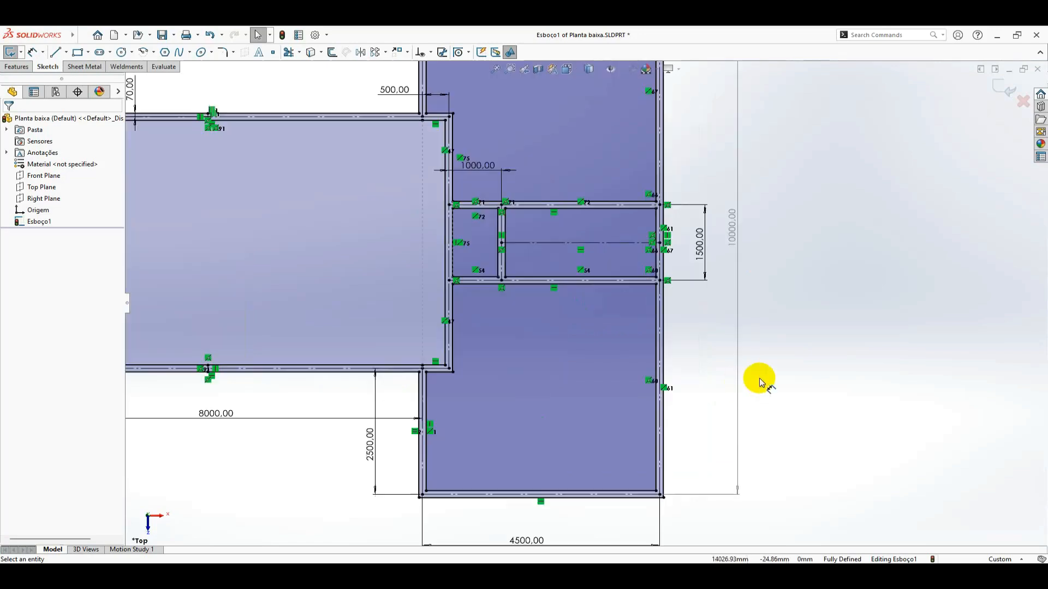
{"action": "scroll", "coordinate": [761, 382], "scroll_direction": "down", "scroll_amount": 2}
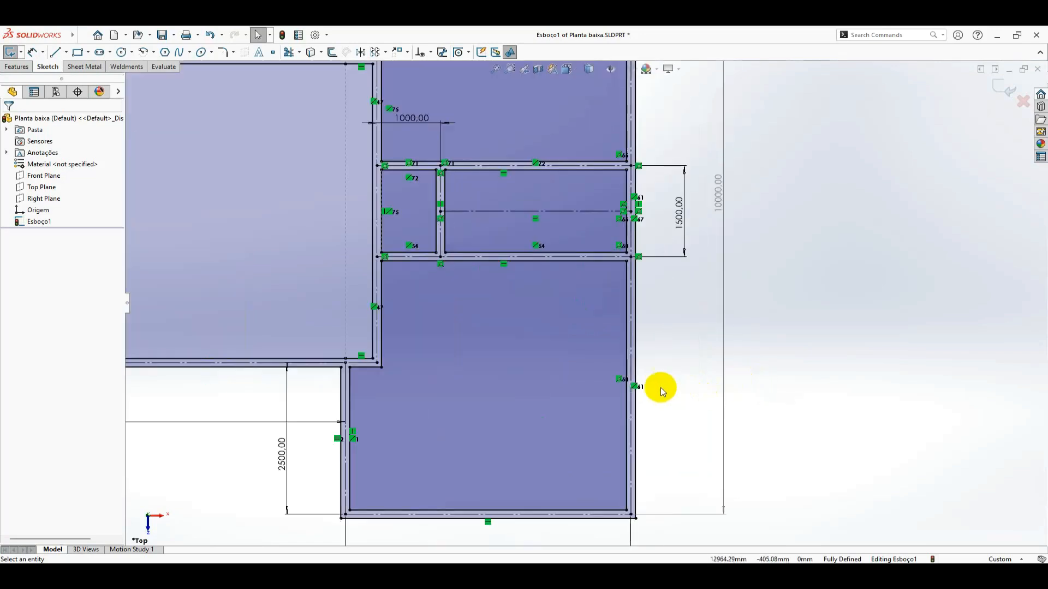
{"action": "key", "text": "l"}
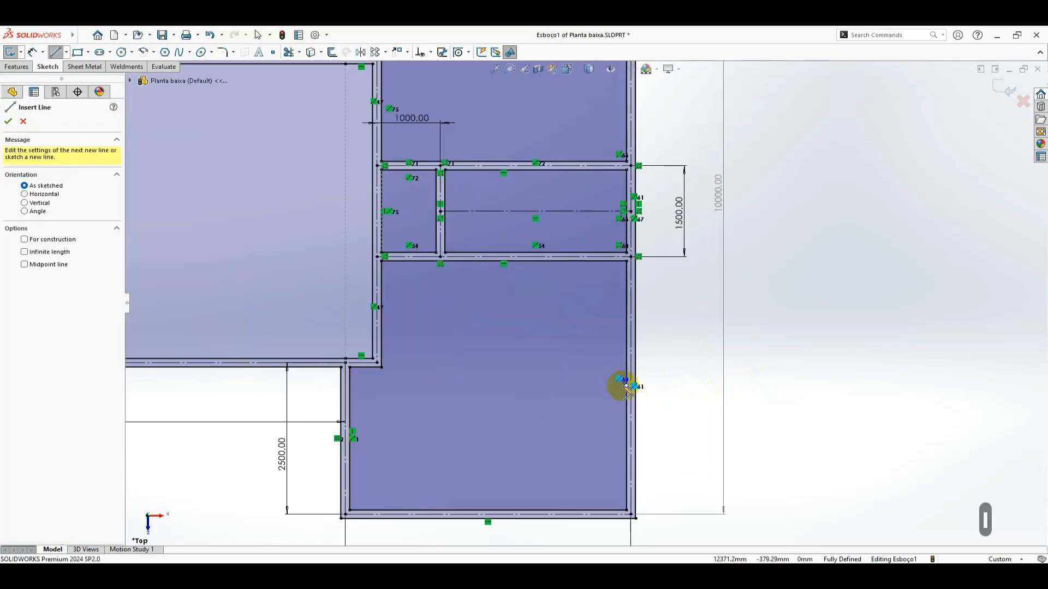
{"action": "left_click", "coordinate": [627, 388]}
{"action": "scroll", "coordinate": [633, 385], "scroll_direction": "down", "scroll_amount": 4}
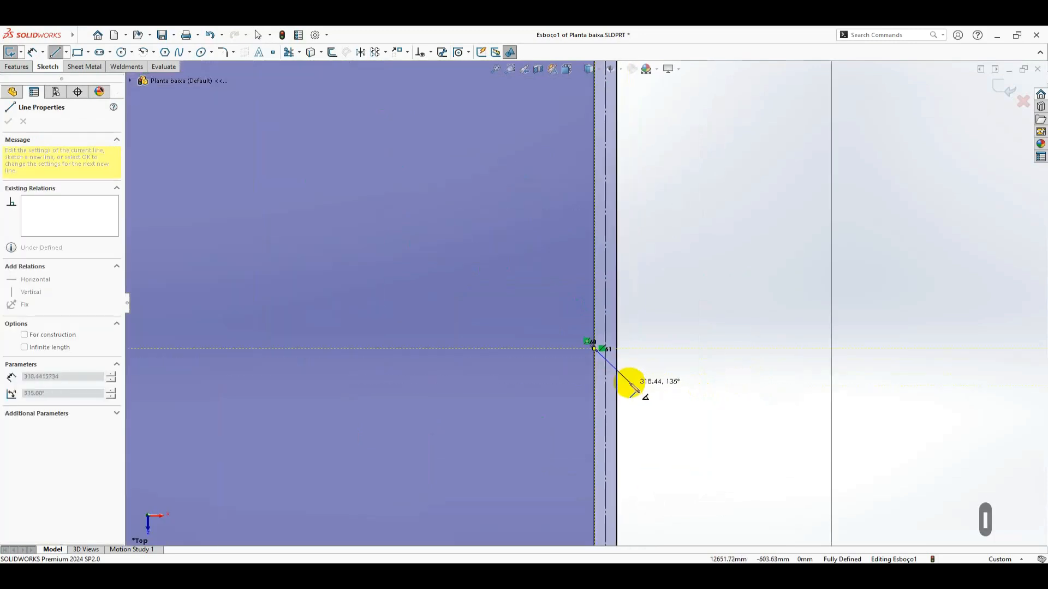
{"action": "key", "text": "Escape"}
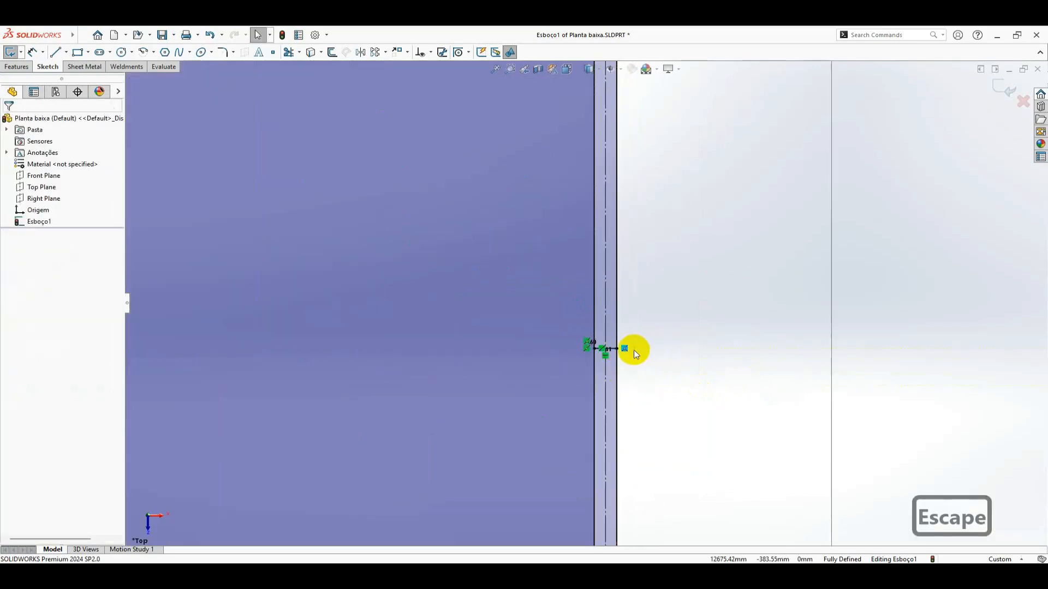
{"action": "left_click", "coordinate": [612, 354]}
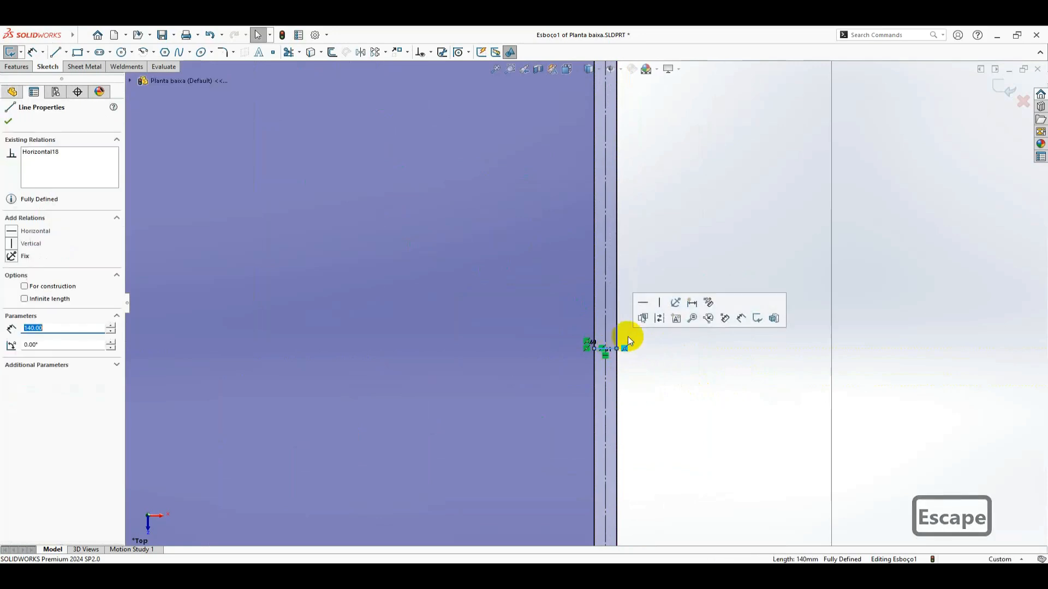
{"action": "left_click", "coordinate": [654, 346]}
{"action": "scroll", "coordinate": [646, 317], "scroll_direction": "up", "scroll_amount": 5}
{"action": "scroll", "coordinate": [628, 180], "scroll_direction": "up", "scroll_amount": 3}
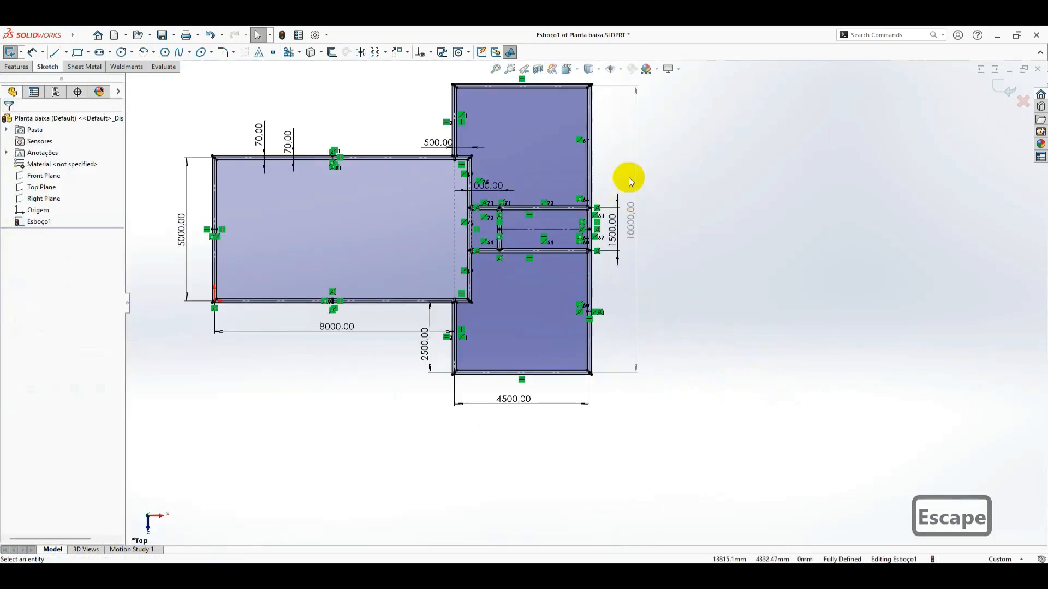
- Draw a 140 mm horizontal line across the upper-right room's right wall from the inner edge's midpoint, and make it construction geometry
{"action": "scroll", "coordinate": [562, 202], "scroll_direction": "down", "scroll_amount": 6}
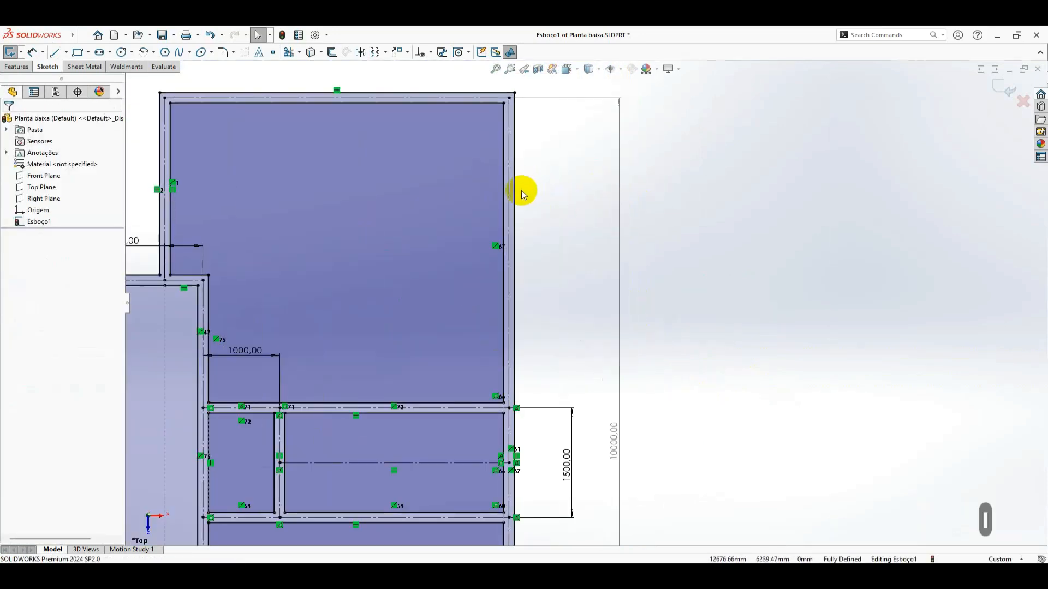
{"action": "key", "text": "l"}
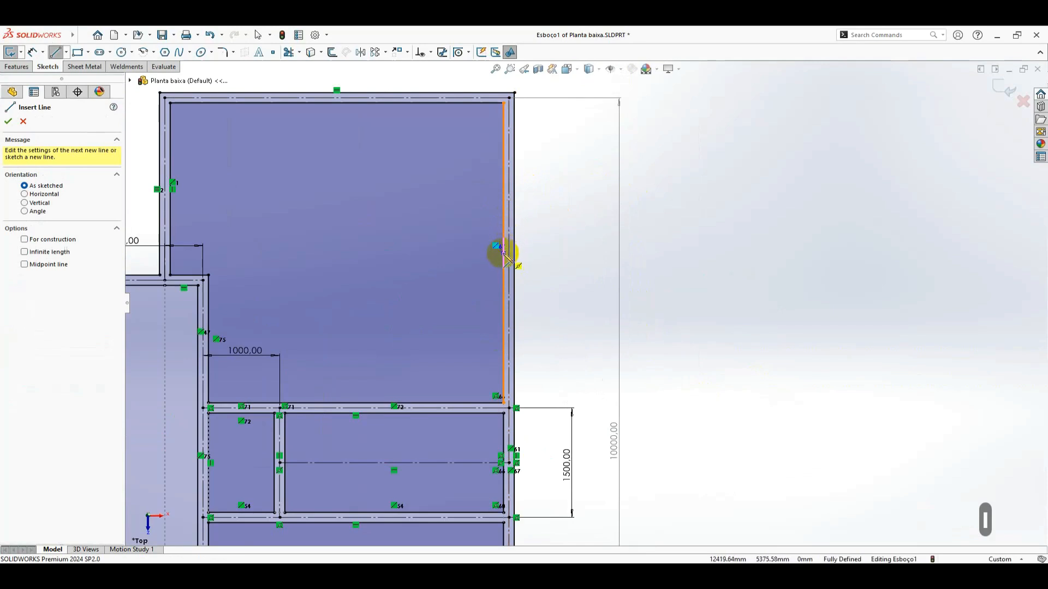
{"action": "left_click", "coordinate": [503, 253]}
{"action": "left_click", "coordinate": [514, 253]}
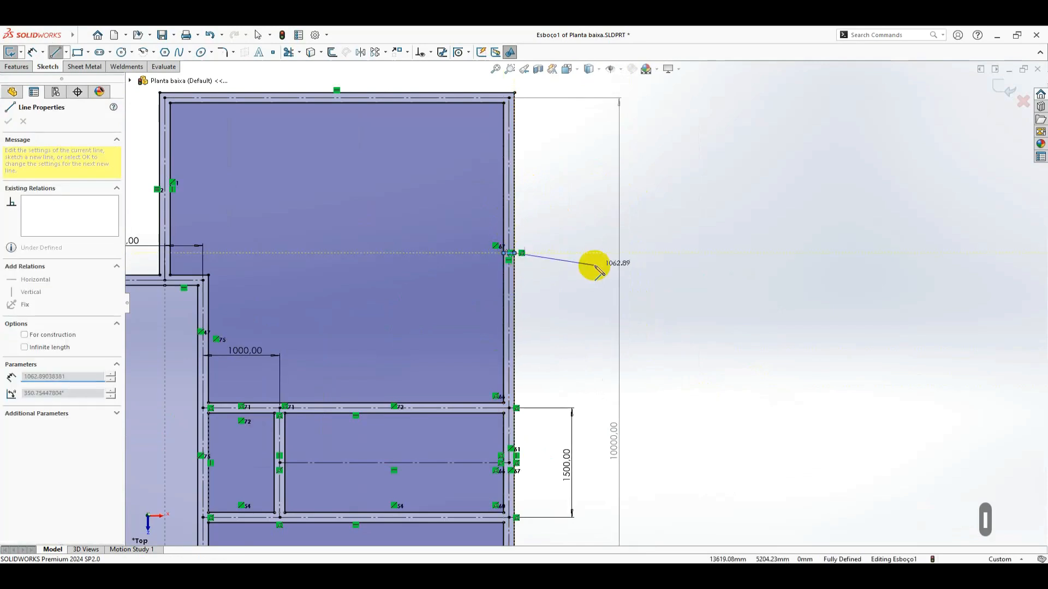
{"action": "key", "text": "Escape"}
{"action": "scroll", "coordinate": [524, 259], "scroll_direction": "down", "scroll_amount": 5}
{"action": "left_click", "coordinate": [488, 248]}
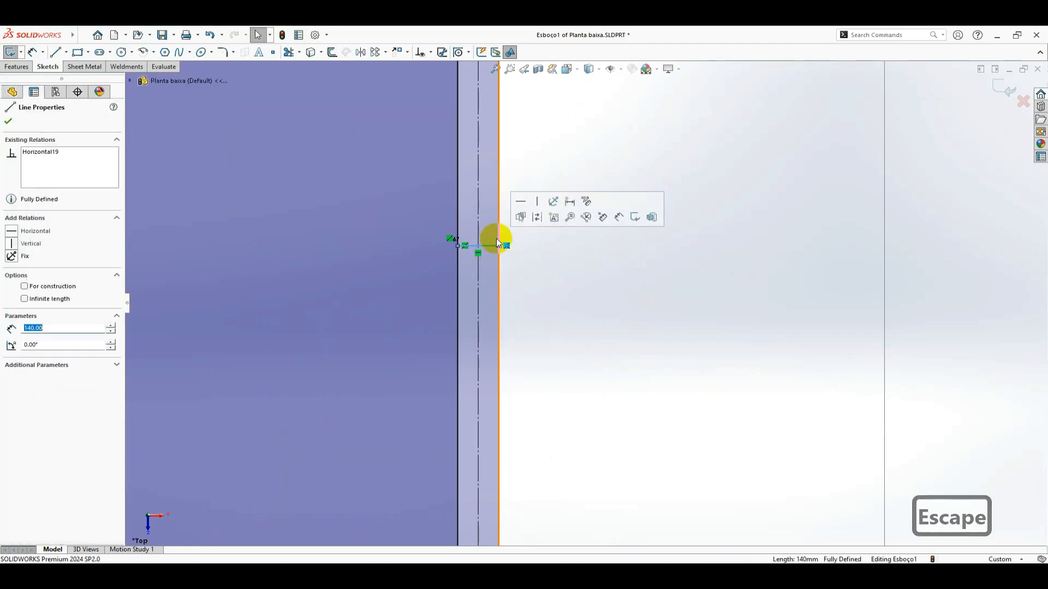
{"action": "left_click", "coordinate": [536, 217]}
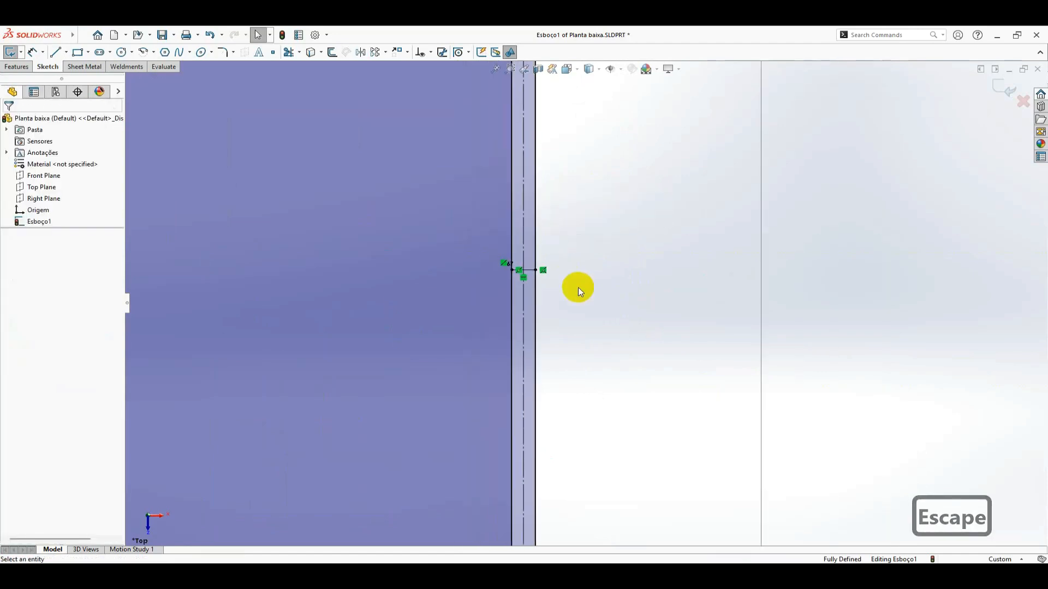
{"action": "key", "text": "f"}
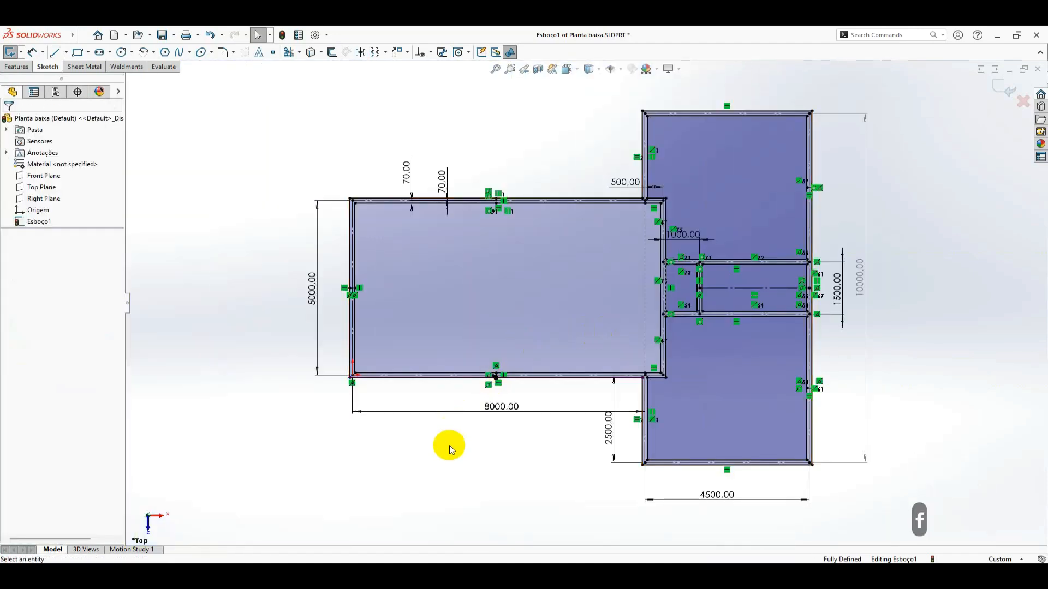
- Compare the finished mid-wall lines with the Planta de locação in the foundation PDF in Acrobat, and return to the SOLIDWORKS sketch
{"action": "left_click", "coordinate": [387, 576]}
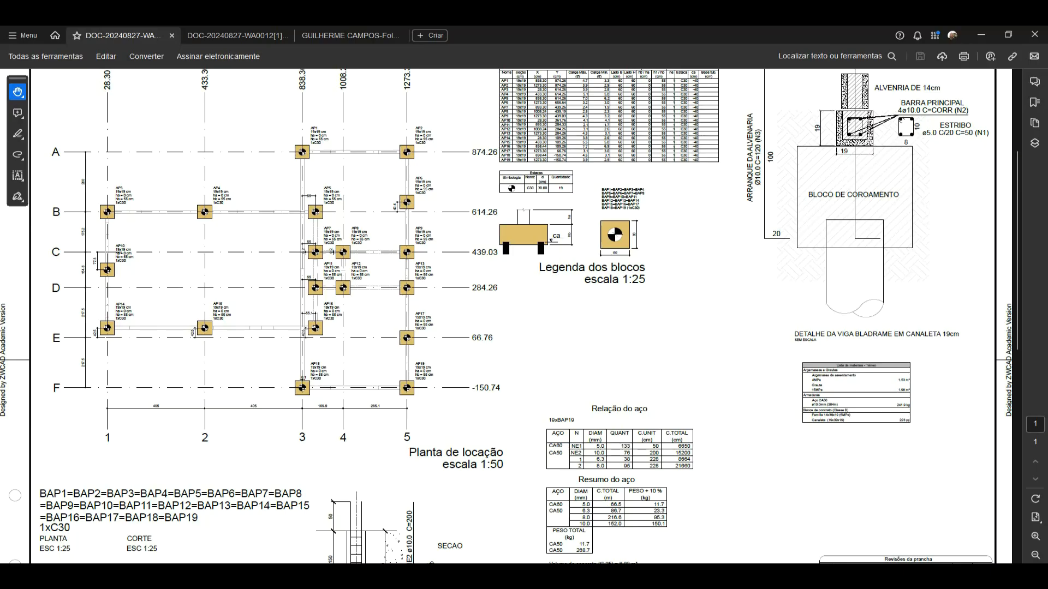
{"action": "key", "text": "alt+Tab"}
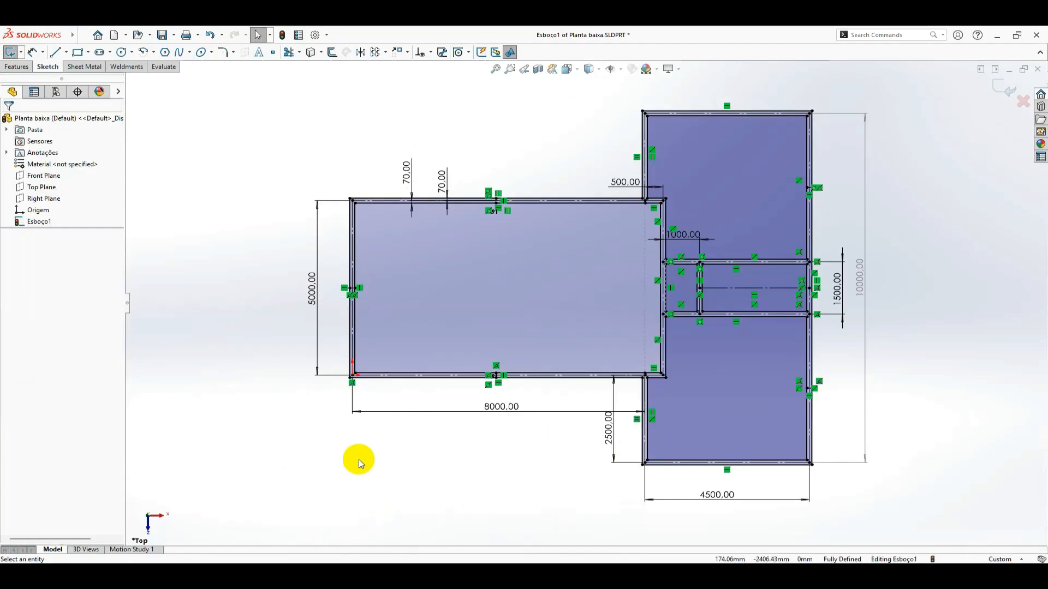
- Exit the floor plan sketch and start a new sketch on the Top Plane with the Circle tool
{"action": "left_click", "coordinate": [1006, 89]}
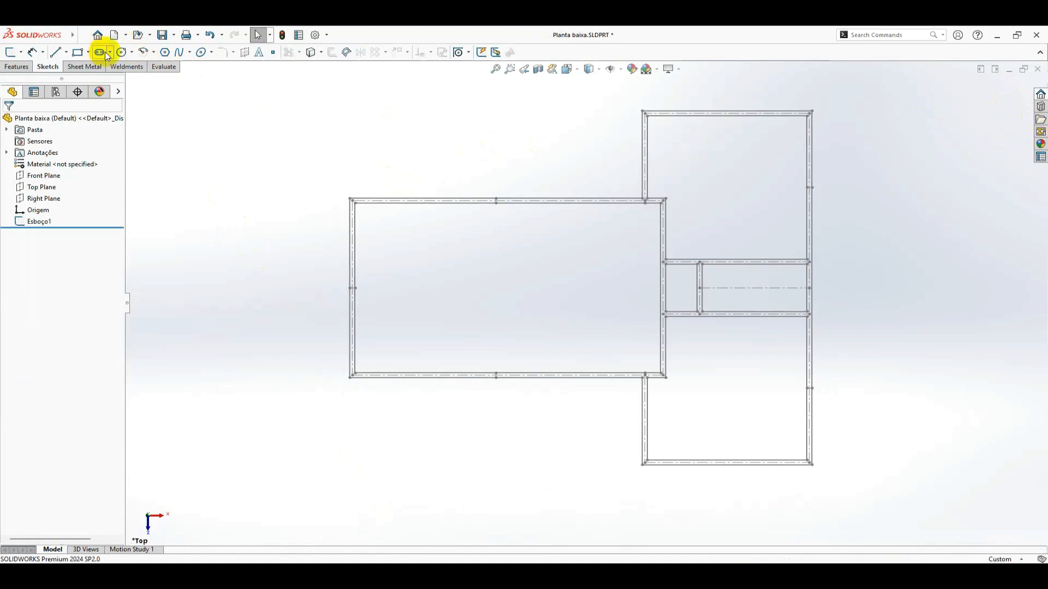
{"action": "left_click", "coordinate": [125, 52]}
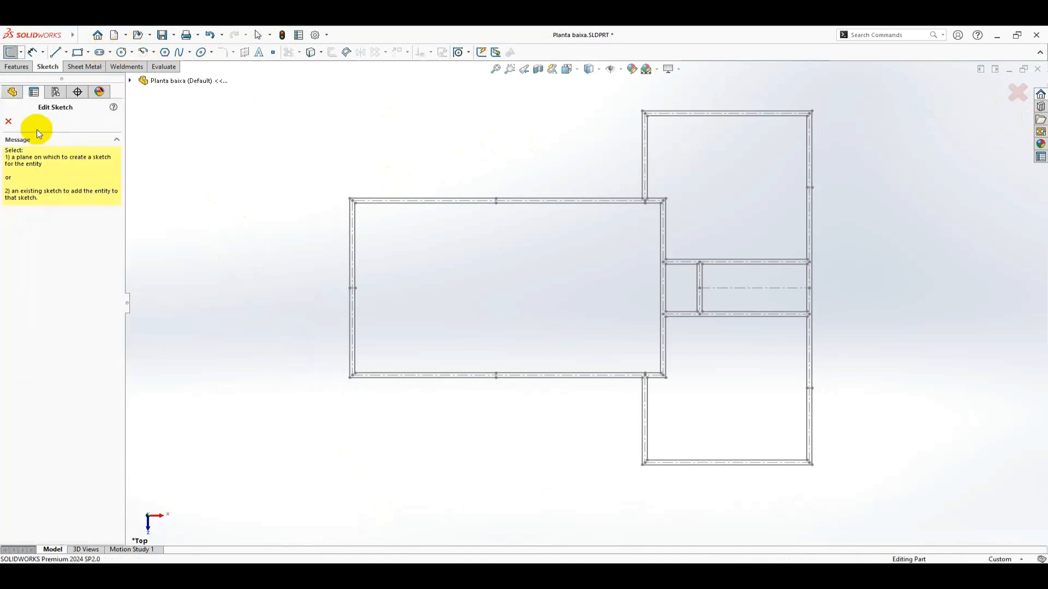
{"action": "left_click", "coordinate": [8, 122]}
{"action": "left_click", "coordinate": [52, 187]}
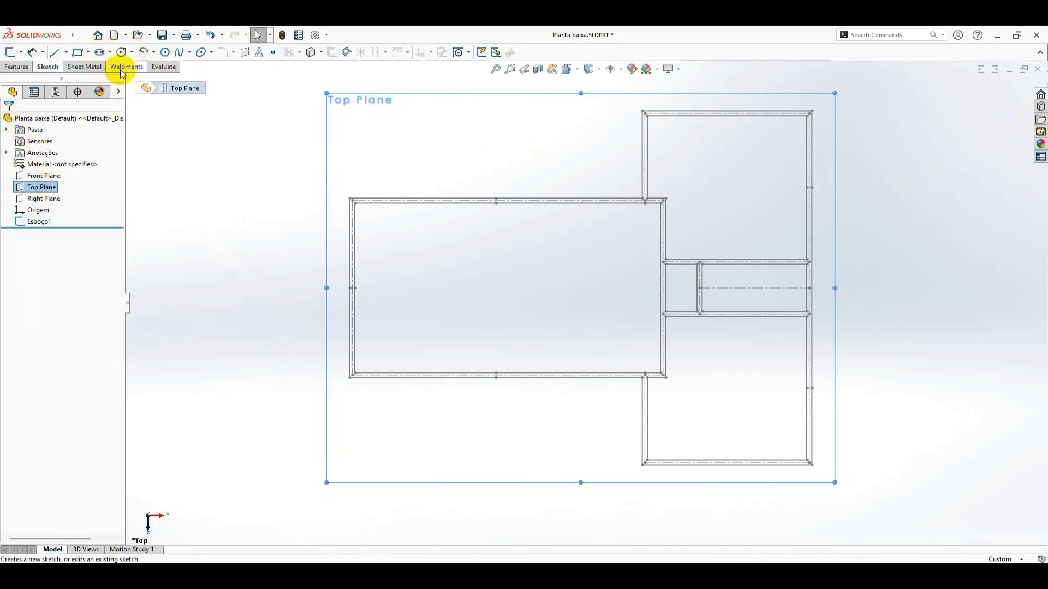
{"action": "left_click", "coordinate": [121, 52]}
- Draw a circle of about 293 mm radius centred on the origin and one of about 248 mm radius at the left wall's midpoint
{"action": "scroll", "coordinate": [355, 392], "scroll_direction": "up", "scroll_amount": 6}
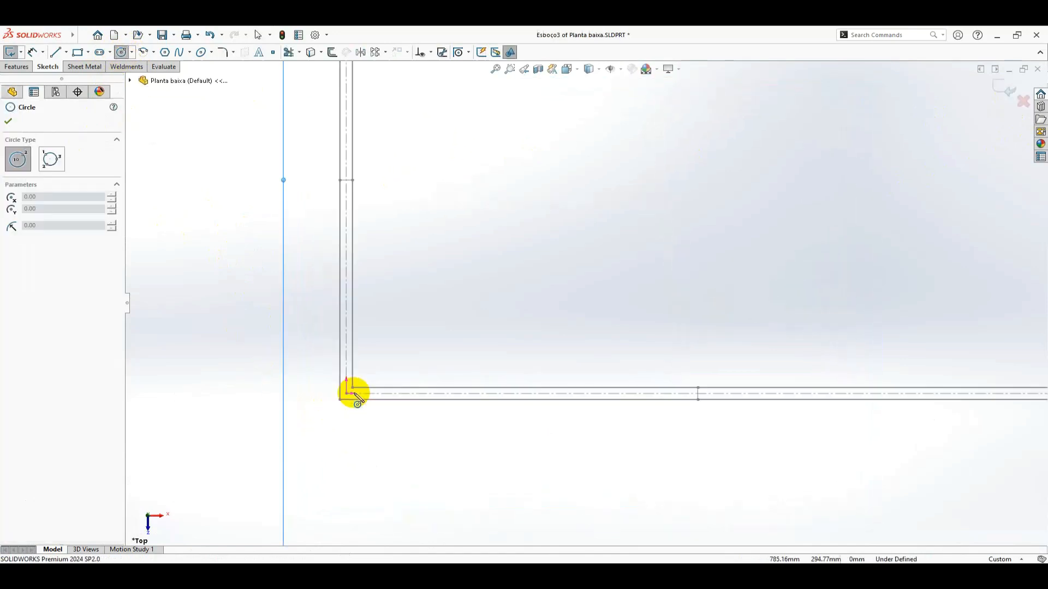
{"action": "left_click", "coordinate": [355, 390]}
{"action": "left_click", "coordinate": [379, 369]}
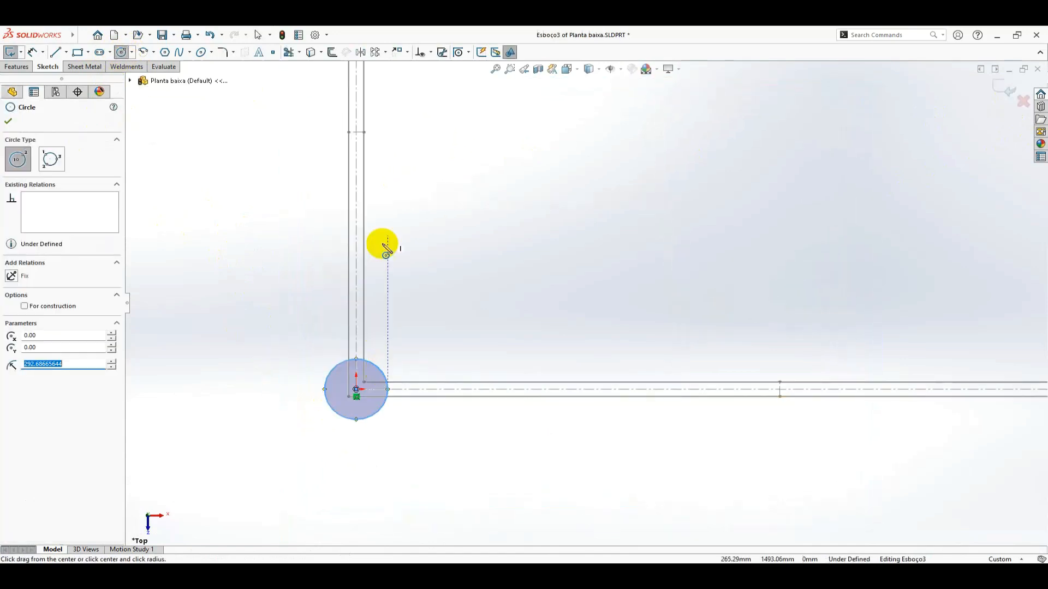
{"action": "left_click", "coordinate": [356, 132]}
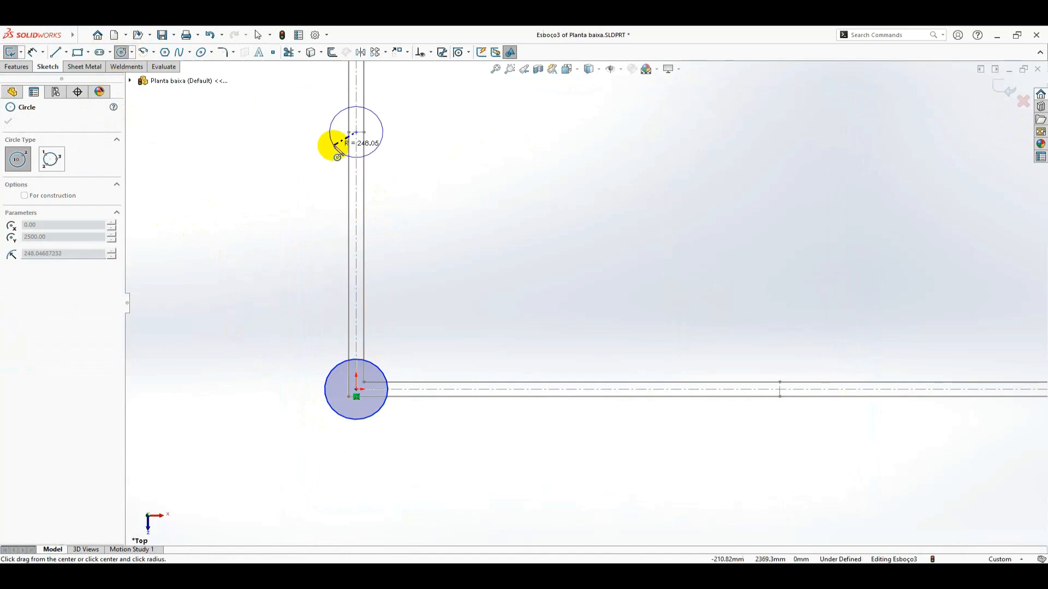
{"action": "left_click", "coordinate": [334, 143]}
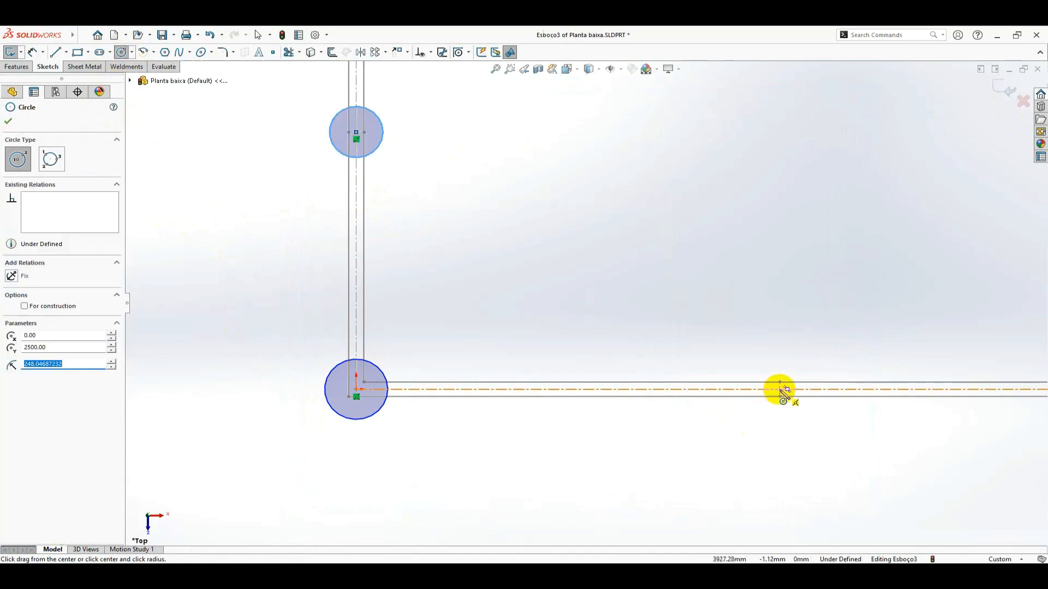
- Draw a circle centred on the lower wall's mid-wall line and one of about 176 mm radius at the large room's upper-left centreline corner
{"action": "scroll", "coordinate": [714, 341], "scroll_direction": "up", "scroll_amount": 4}
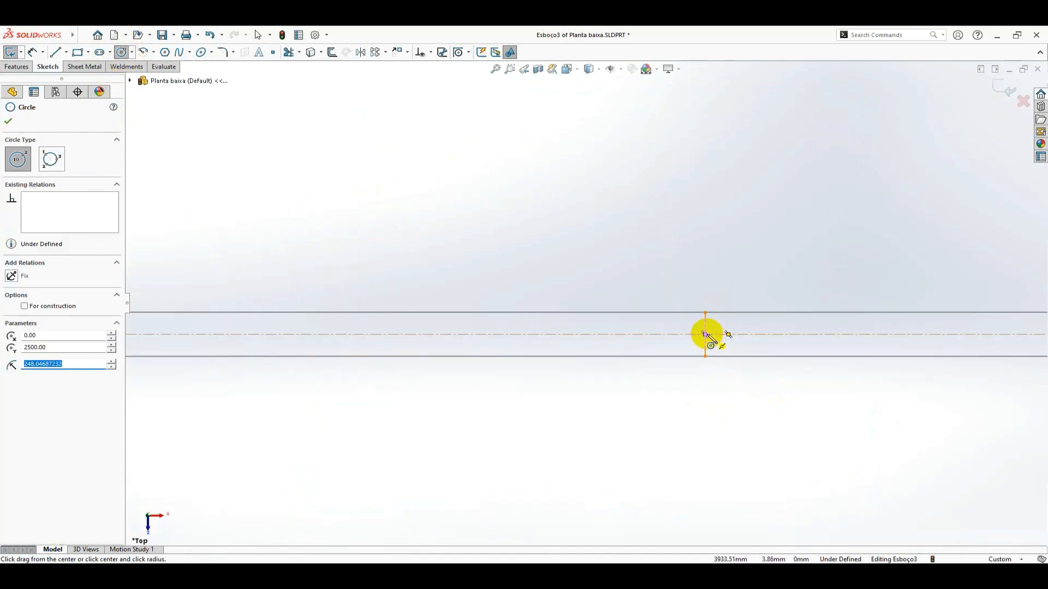
{"action": "left_click", "coordinate": [705, 334]}
{"action": "left_click", "coordinate": [728, 291]}
{"action": "scroll", "coordinate": [689, 331], "scroll_direction": "down", "scroll_amount": 7}
{"action": "scroll", "coordinate": [396, 177], "scroll_direction": "up", "scroll_amount": 3}
{"action": "scroll", "coordinate": [642, 221], "scroll_direction": "up", "scroll_amount": 3}
{"action": "left_click", "coordinate": [435, 223]}
{"action": "left_click", "coordinate": [460, 207]}
- Draw a circle of about 344 mm radius centred on the mid-wall line crossing at the middle of the large room's upper wall
{"action": "scroll", "coordinate": [600, 240], "scroll_direction": "down", "scroll_amount": 3}
{"action": "scroll", "coordinate": [709, 246], "scroll_direction": "up", "scroll_amount": 4}
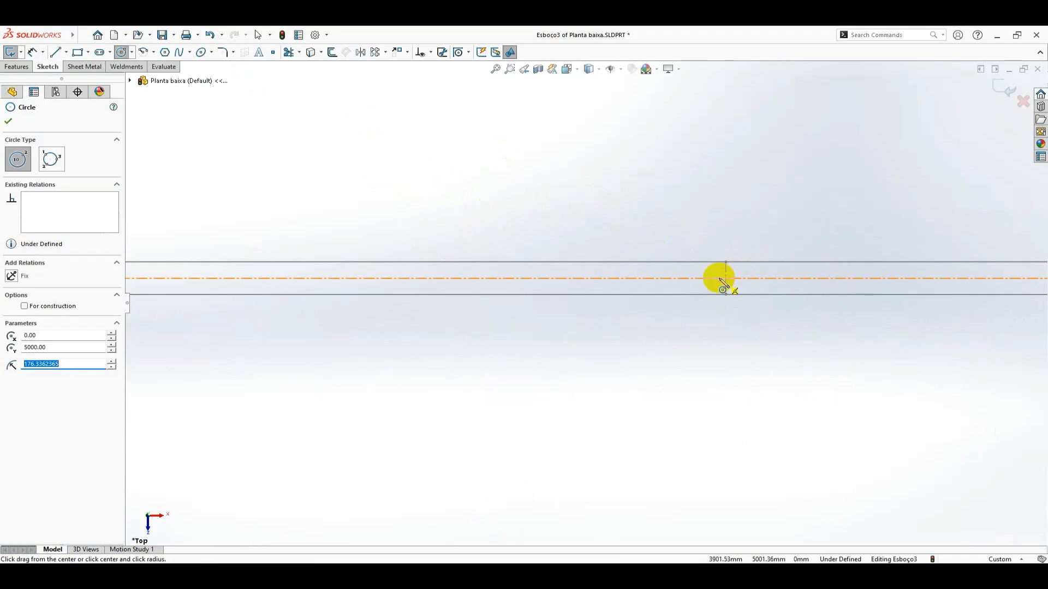
{"action": "scroll", "coordinate": [730, 282], "scroll_direction": "up", "scroll_amount": 3}
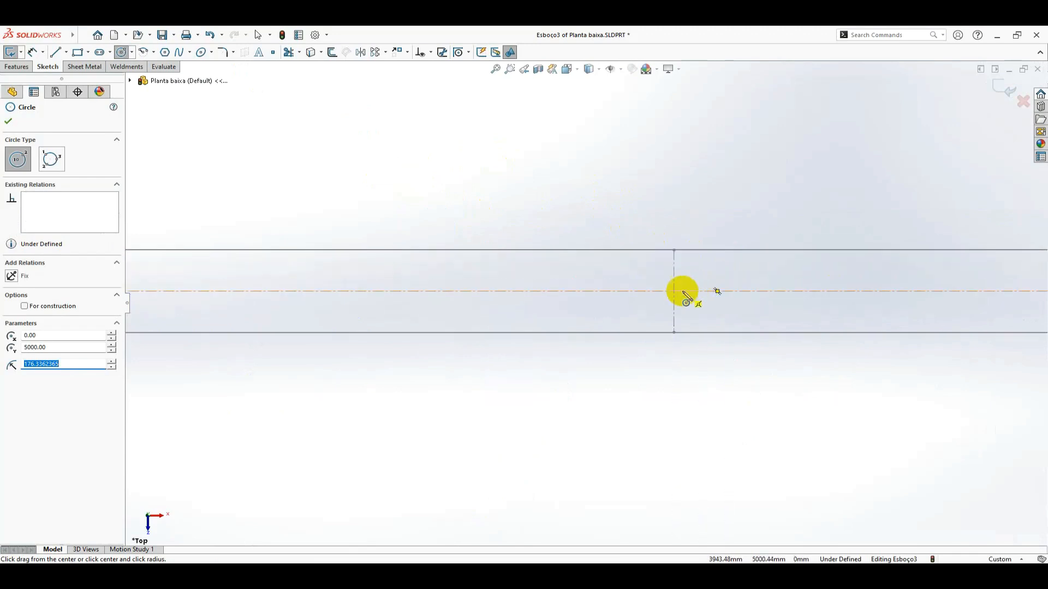
{"action": "scroll", "coordinate": [654, 294], "scroll_direction": "up", "scroll_amount": 4}
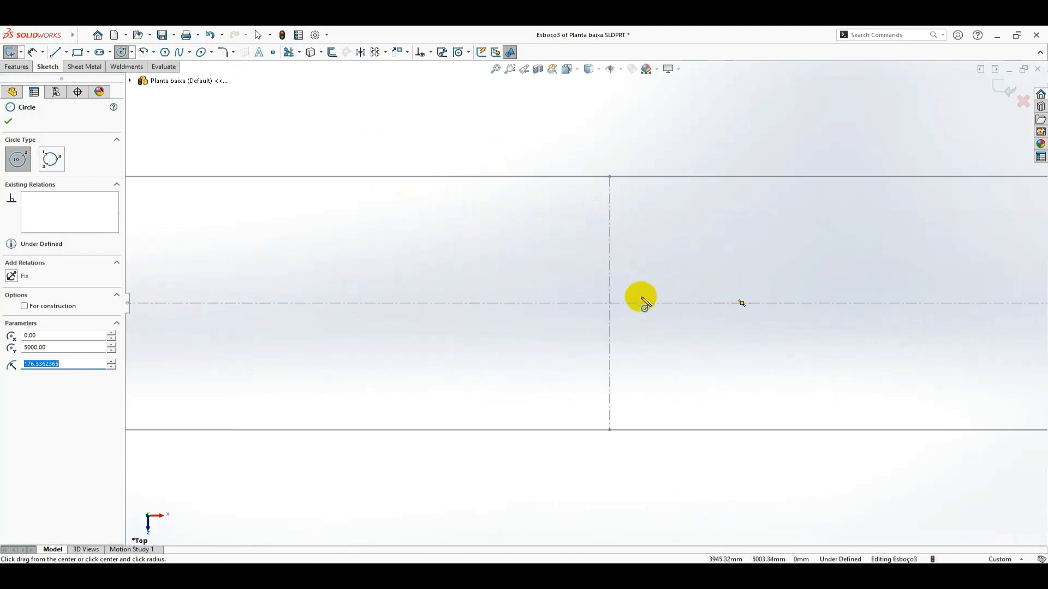
{"action": "left_click", "coordinate": [610, 303]}
{"action": "scroll", "coordinate": [584, 338], "scroll_direction": "down", "scroll_amount": 5}
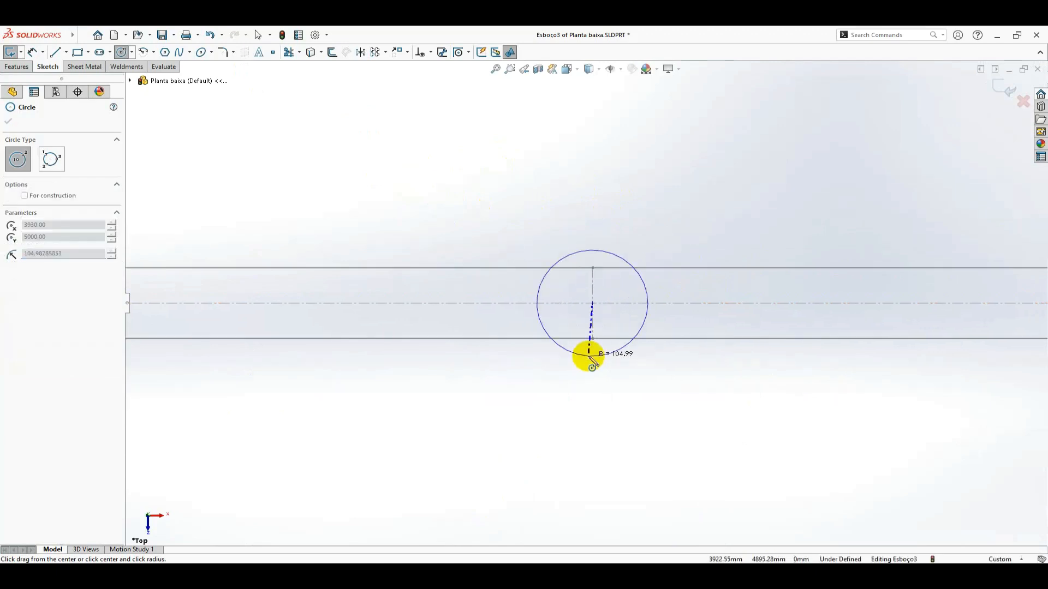
{"action": "left_click", "coordinate": [592, 280]}
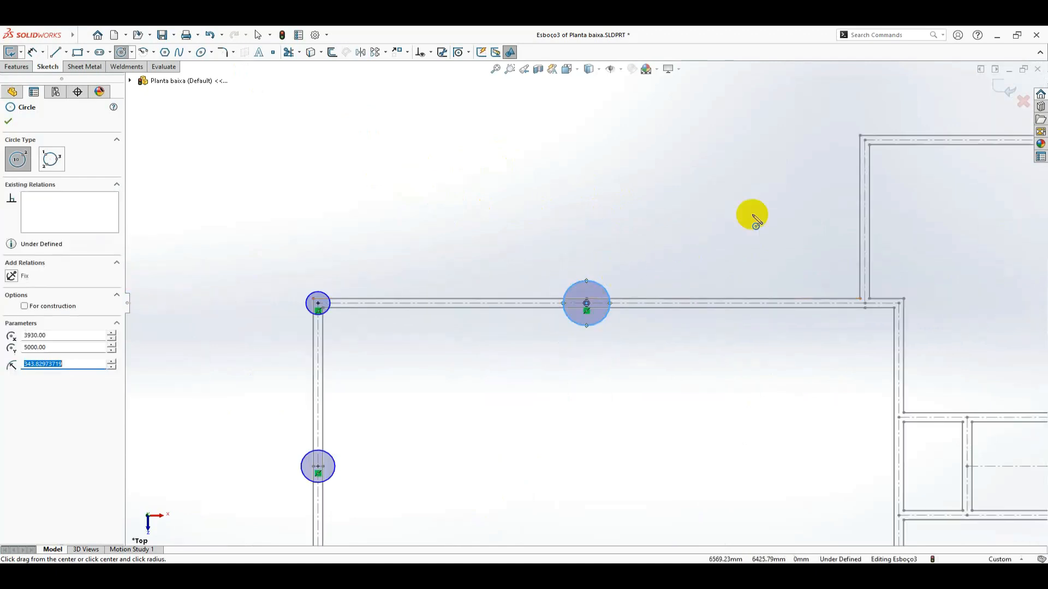
- Draw a circle of about 215 mm radius at the upper-left centreline corner of the topmost room
{"action": "scroll", "coordinate": [849, 150], "scroll_direction": "up", "scroll_amount": 5}
{"action": "left_click", "coordinate": [659, 241]}
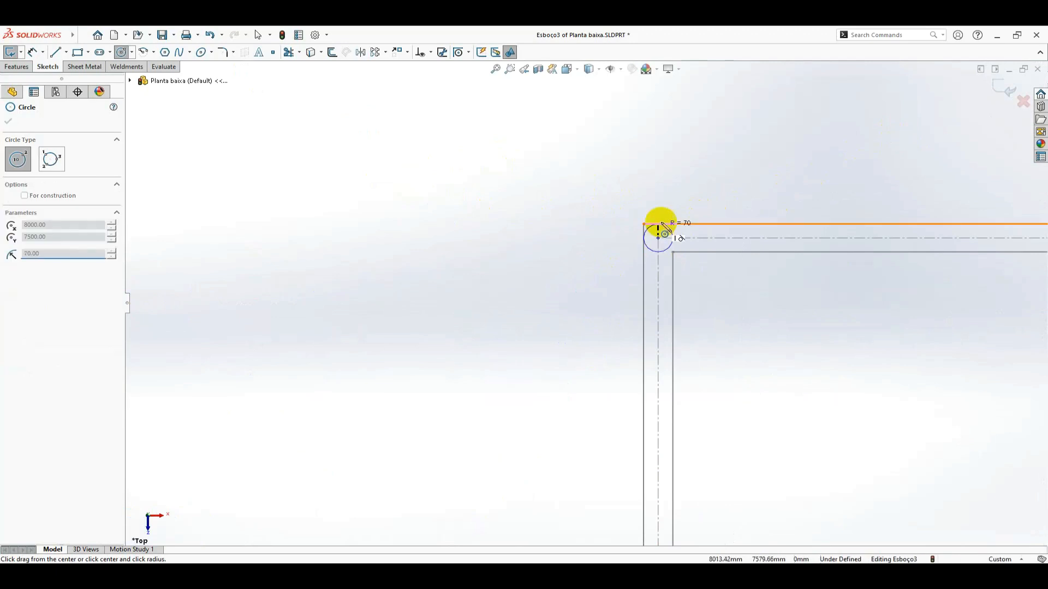
{"action": "left_click", "coordinate": [674, 197]}
- Check the Planta de locação in the PDF in Acrobat, and draw a circle of about 261 mm radius at the large room's upper-right centreline corner in SOLIDWORKS
{"action": "scroll", "coordinate": [571, 449], "scroll_direction": "down", "scroll_amount": 3}
{"action": "scroll", "coordinate": [570, 446], "scroll_direction": "up", "scroll_amount": 2}
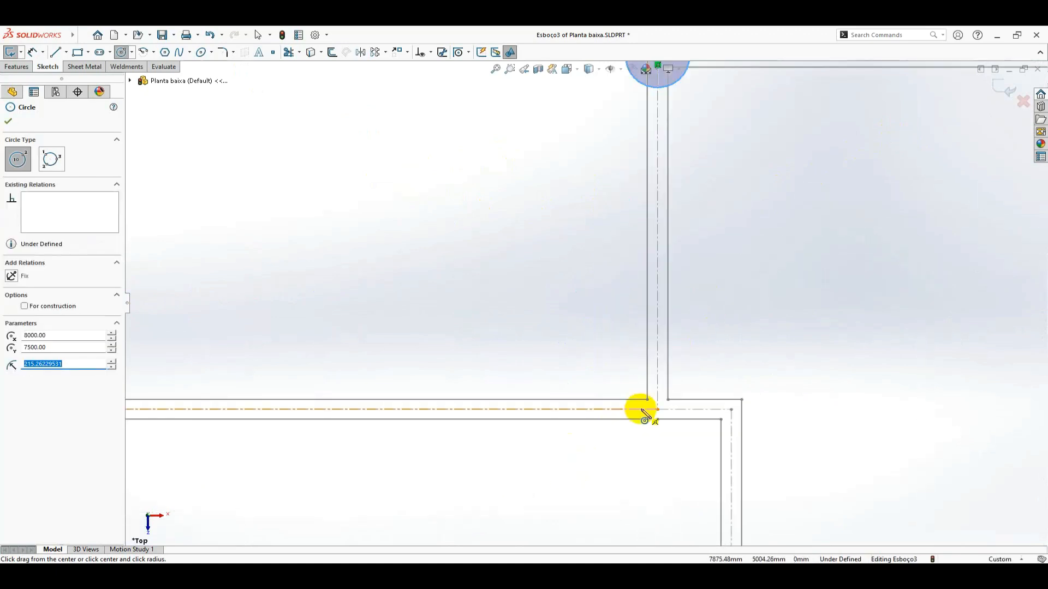
{"action": "left_click", "coordinate": [436, 576]}
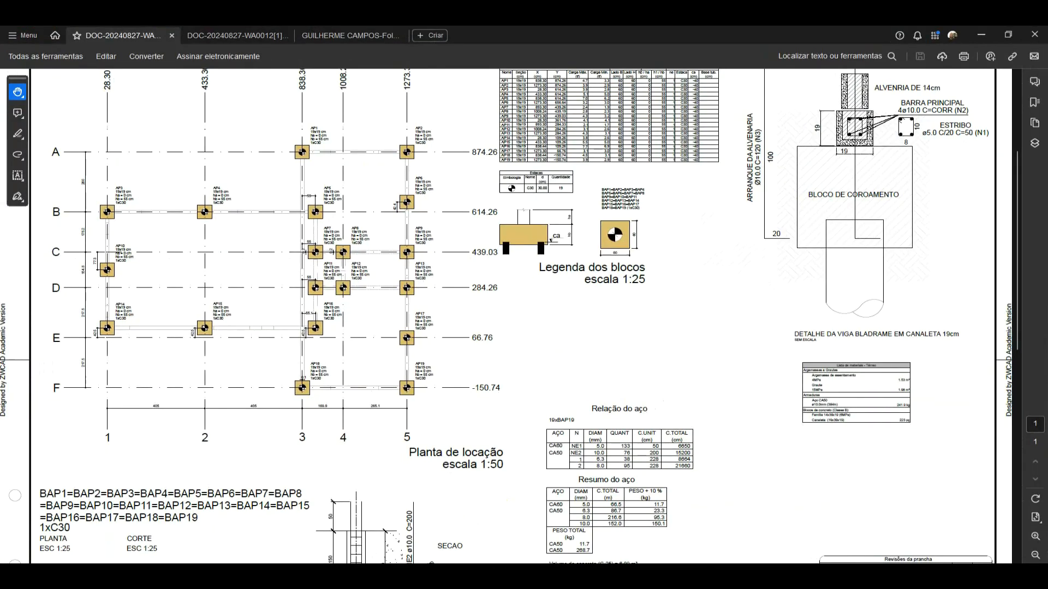
{"action": "left_click", "coordinate": [436, 576]}
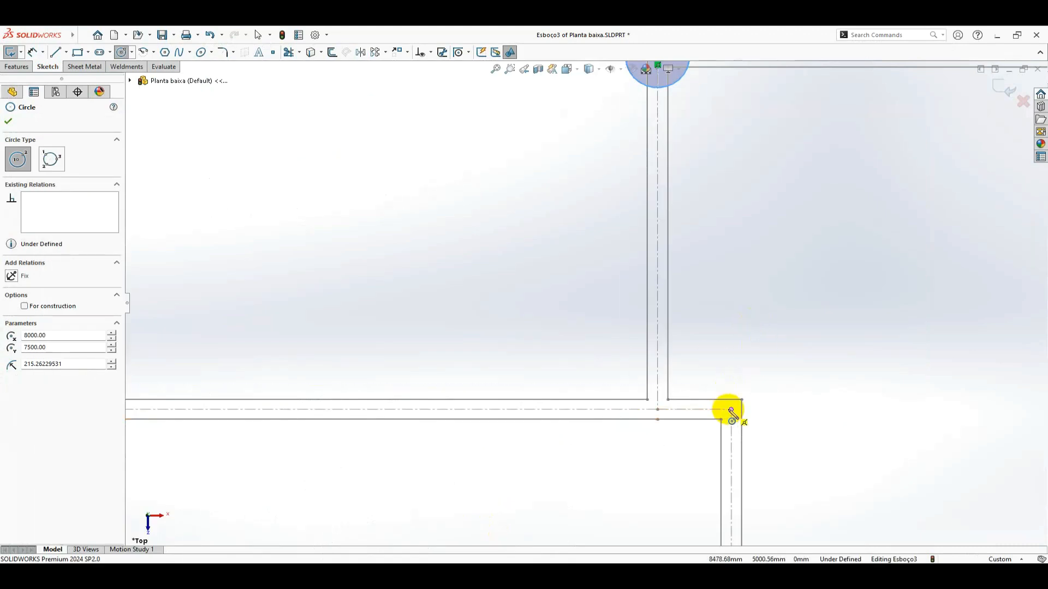
{"action": "left_click", "coordinate": [730, 410]}
{"action": "left_click", "coordinate": [744, 374]}
- Draw circles of about 314 mm and 288 mm radius where the two small-room walls meet the large room's right wall, upper one first
{"action": "scroll", "coordinate": [668, 428], "scroll_direction": "down", "scroll_amount": 3}
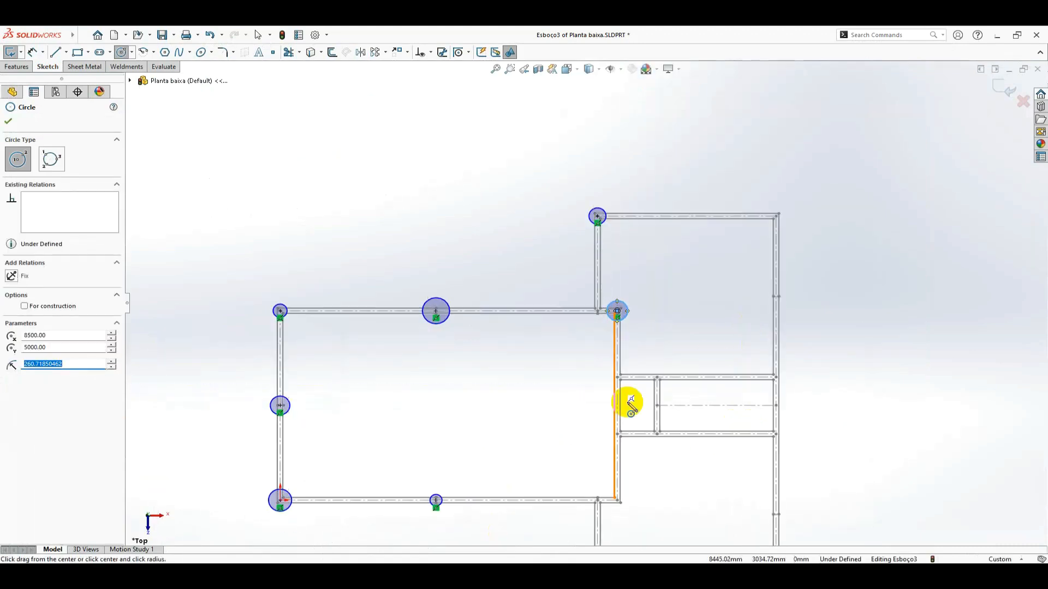
{"action": "scroll", "coordinate": [647, 384], "scroll_direction": "up", "scroll_amount": 3}
{"action": "left_click", "coordinate": [630, 376]}
{"action": "left_click", "coordinate": [662, 346]}
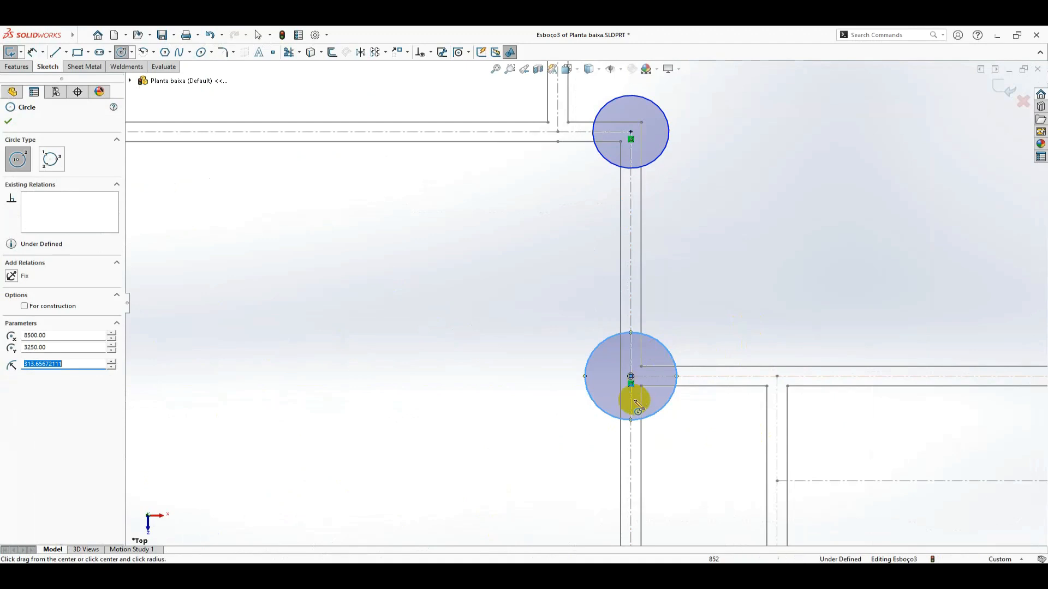
{"action": "scroll", "coordinate": [643, 381], "scroll_direction": "up", "scroll_amount": 3}
{"action": "scroll", "coordinate": [685, 485], "scroll_direction": "down", "scroll_amount": 3}
{"action": "left_click", "coordinate": [544, 331]}
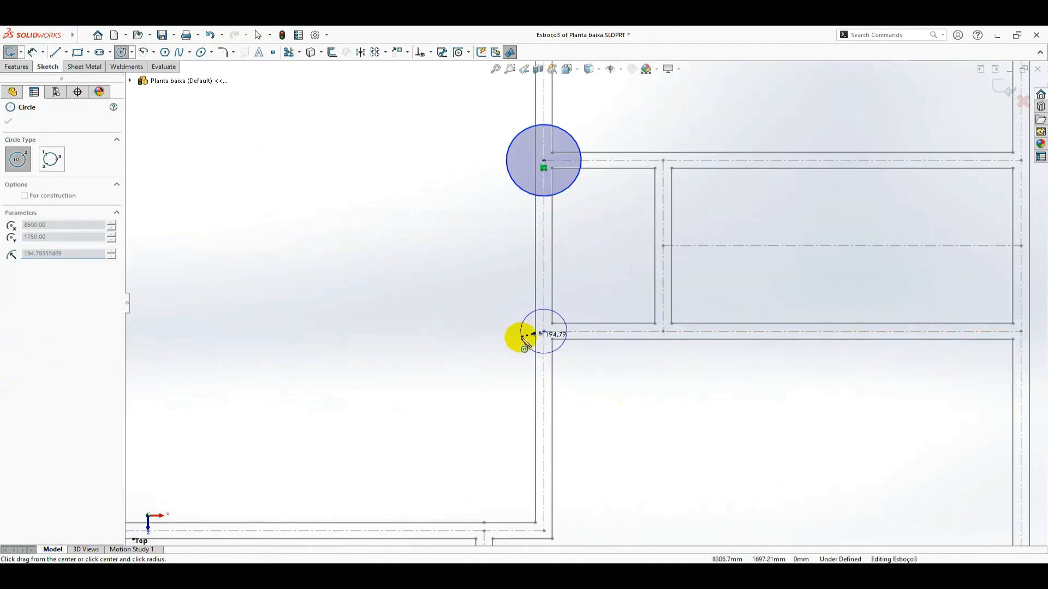
{"action": "left_click", "coordinate": [515, 349]}
- Draw a circle of about 276 mm radius at the large room's lower-right centreline corner and another at the bottom room's lower-left corner
{"action": "scroll", "coordinate": [524, 414], "scroll_direction": "down", "scroll_amount": 3}
{"action": "scroll", "coordinate": [554, 372], "scroll_direction": "up", "scroll_amount": 3}
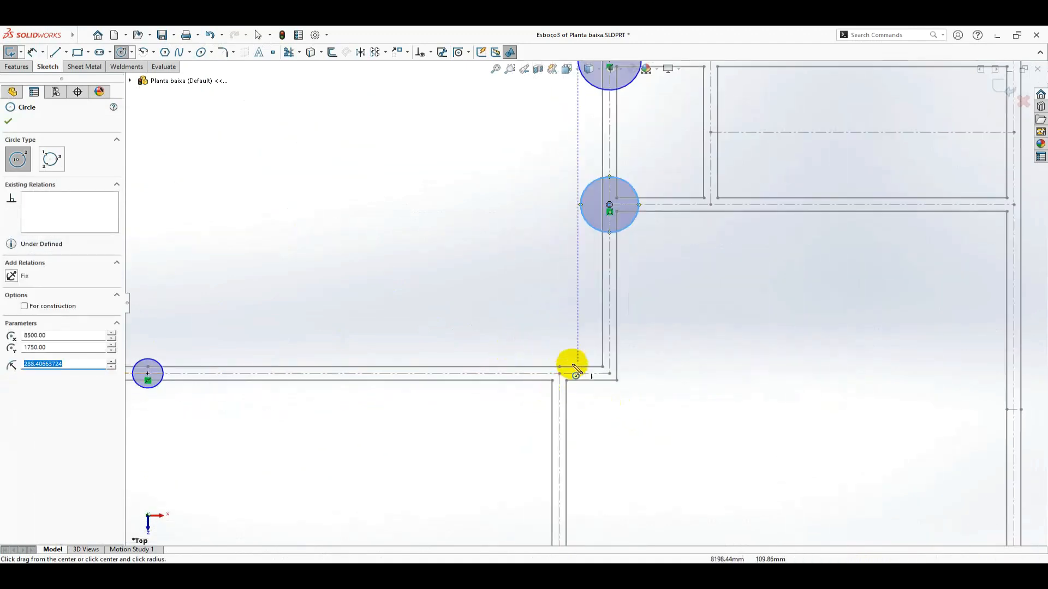
{"action": "left_click", "coordinate": [609, 376]}
{"action": "left_click", "coordinate": [626, 389]}
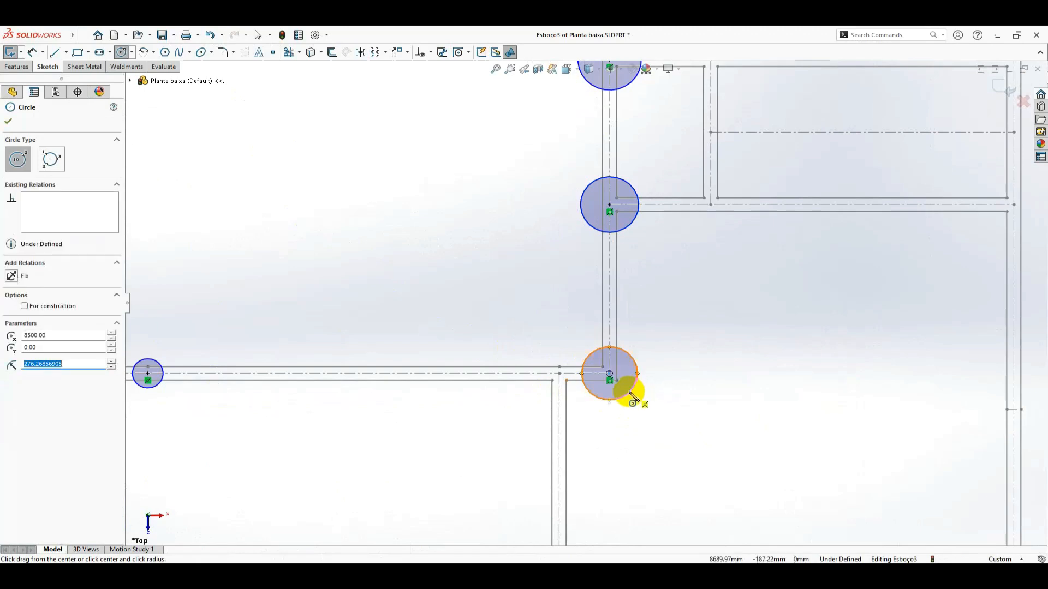
{"action": "scroll", "coordinate": [617, 398], "scroll_direction": "down", "scroll_amount": 3}
{"action": "left_click", "coordinate": [575, 428]}
{"action": "left_click", "coordinate": [562, 439]}
- Draw a circle of about 703 mm radius at the plan's lower-right corner and one of about 184 mm at the mid-wall line above it
{"action": "left_click", "coordinate": [757, 428]}
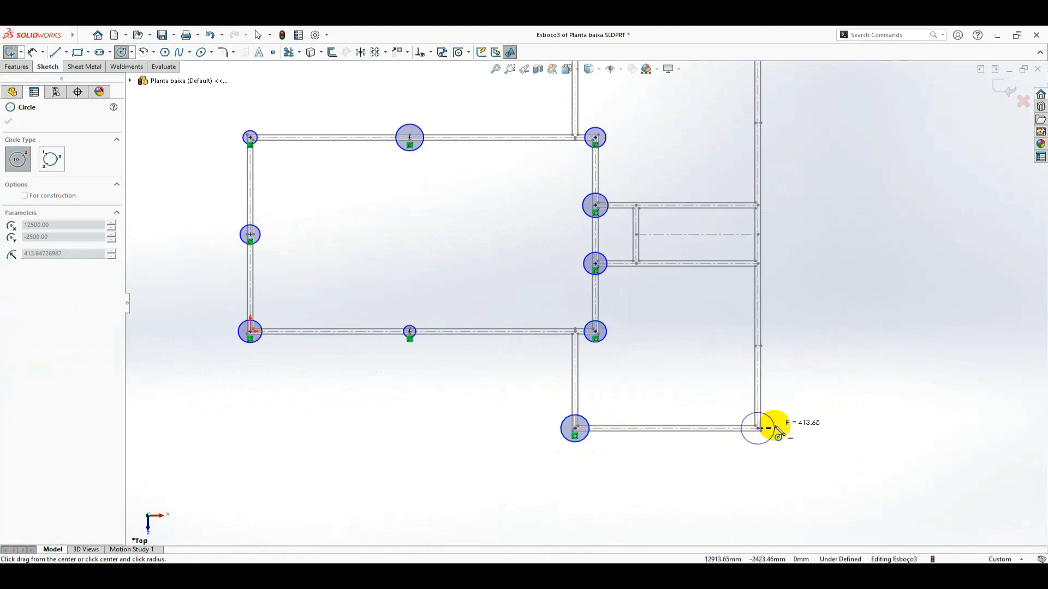
{"action": "scroll", "coordinate": [770, 425], "scroll_direction": "up", "scroll_amount": 2}
{"action": "left_click", "coordinate": [771, 422]}
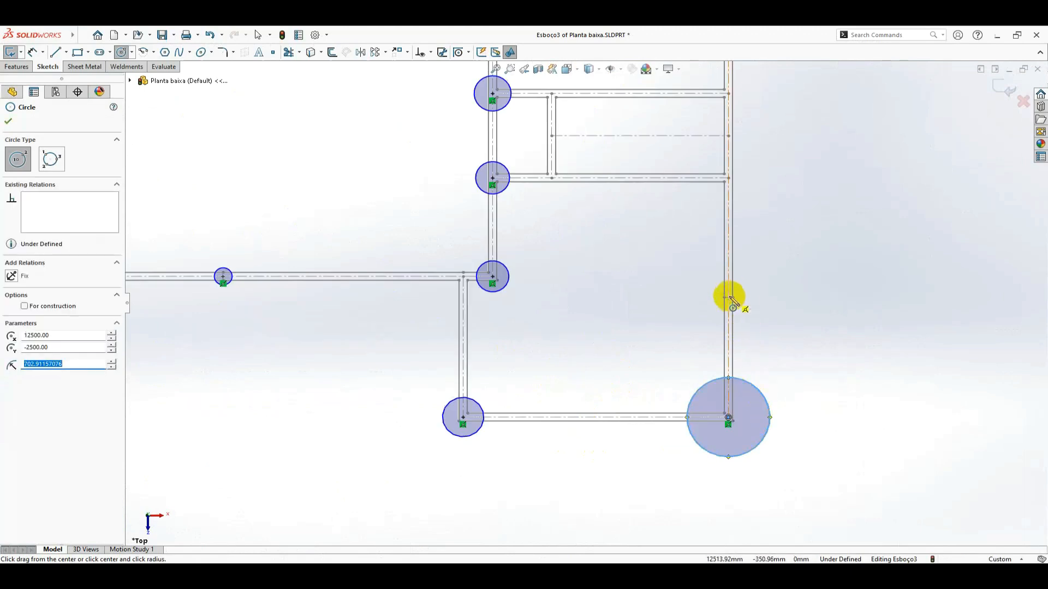
{"action": "scroll", "coordinate": [732, 299], "scroll_direction": "up", "scroll_amount": 4}
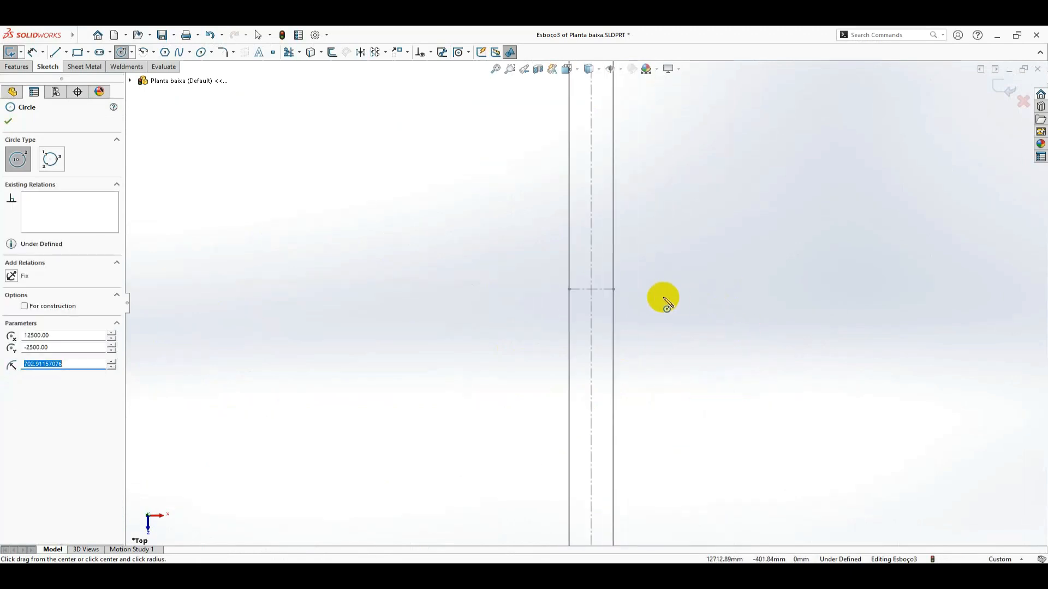
{"action": "left_click", "coordinate": [591, 289]}
{"action": "left_click", "coordinate": [644, 268]}
- Draw circles of about 337 mm and 300 mm radius where the lower and upper small-room walls meet the outer right wall
{"action": "scroll", "coordinate": [662, 273], "scroll_direction": "down", "scroll_amount": 4}
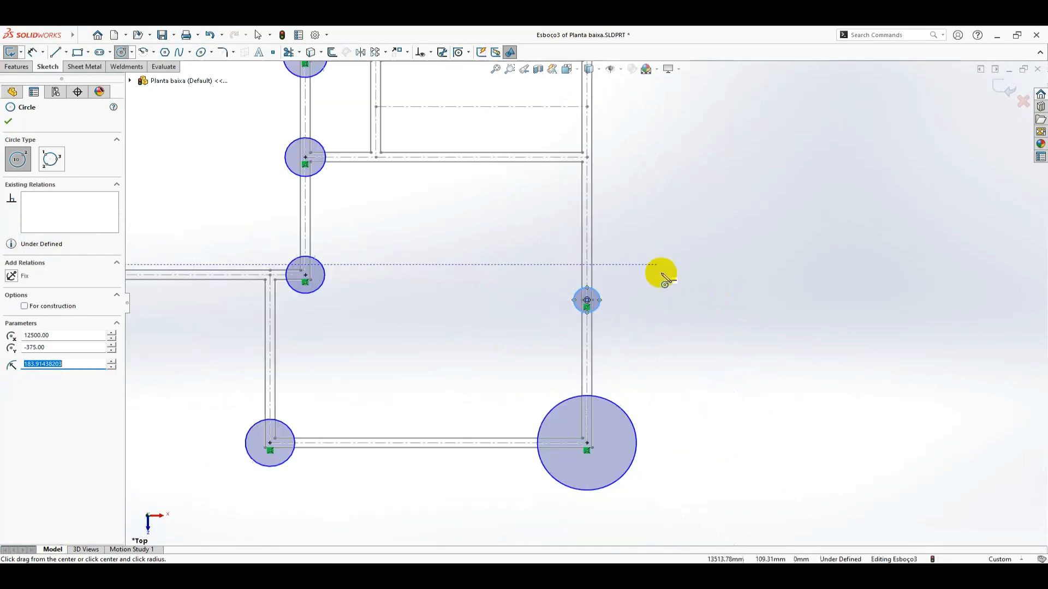
{"action": "scroll", "coordinate": [592, 170], "scroll_direction": "up", "scroll_amount": 2}
{"action": "left_click", "coordinate": [583, 167]}
{"action": "left_click", "coordinate": [615, 182]}
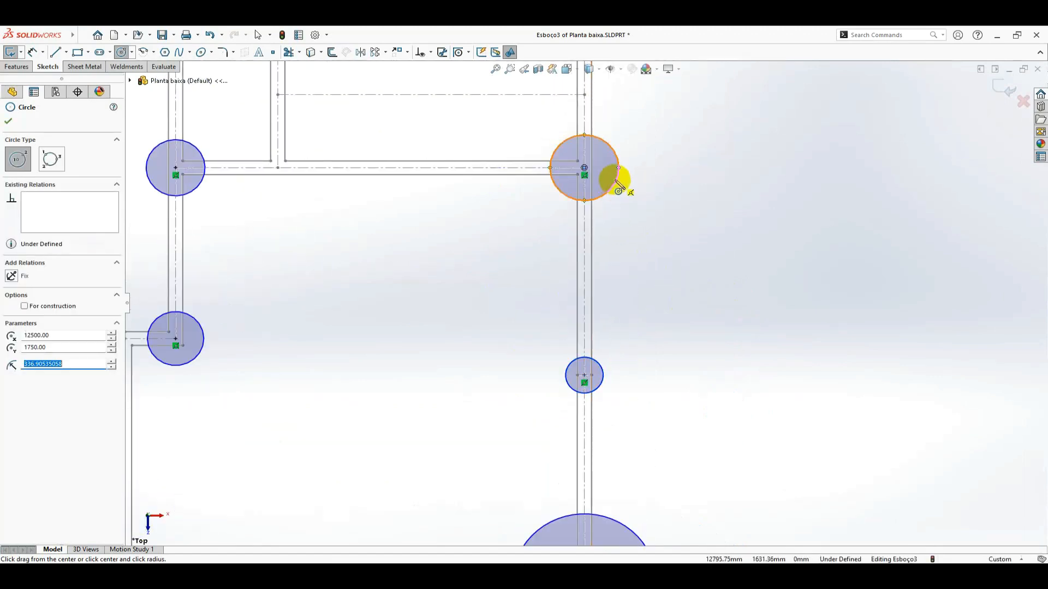
{"action": "scroll", "coordinate": [615, 182], "scroll_direction": "down", "scroll_amount": 5}
{"action": "scroll", "coordinate": [610, 150], "scroll_direction": "up", "scroll_amount": 4}
{"action": "left_click", "coordinate": [552, 273]}
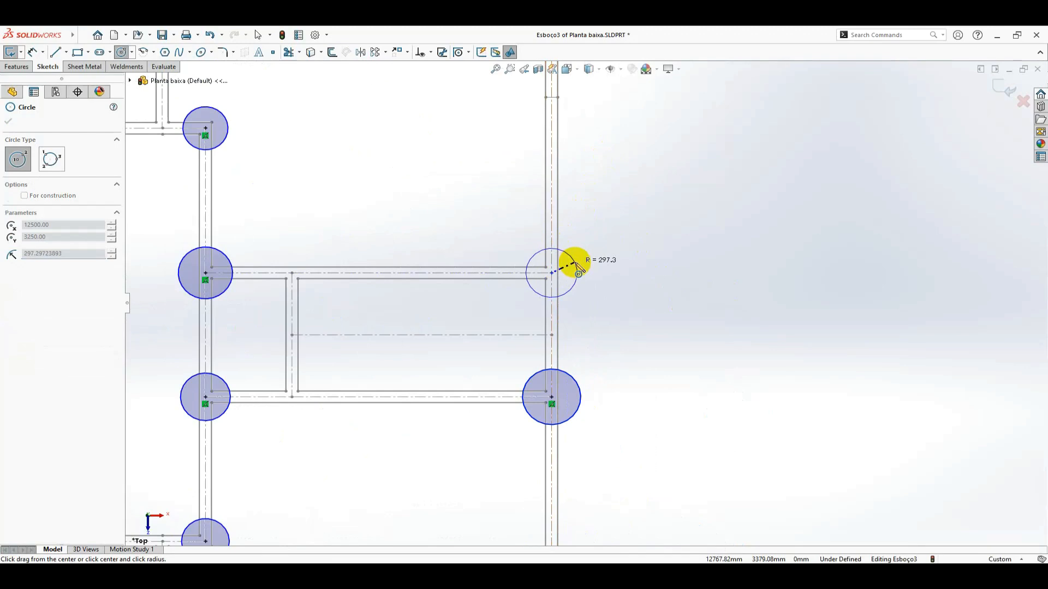
{"action": "left_click", "coordinate": [573, 274]}
- Draw a circle of about 223 mm radius at the plan's upper-right corner and one of about 167 mm at the mid-wall line below it
{"action": "scroll", "coordinate": [575, 195], "scroll_direction": "down", "scroll_amount": 3}
{"action": "scroll", "coordinate": [583, 204], "scroll_direction": "up", "scroll_amount": 4}
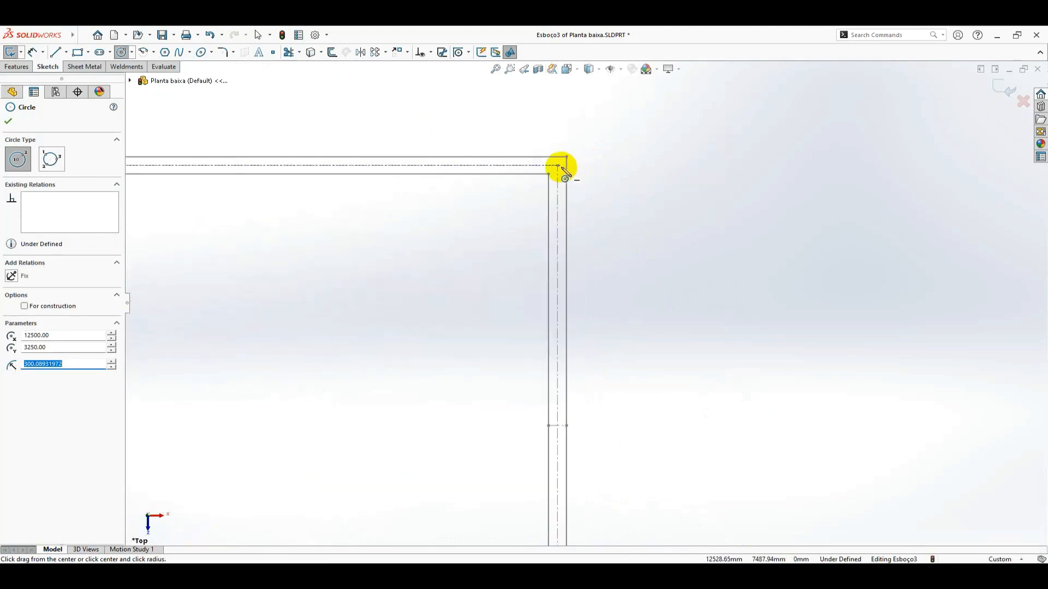
{"action": "left_click", "coordinate": [557, 165]}
{"action": "left_click", "coordinate": [576, 146]}
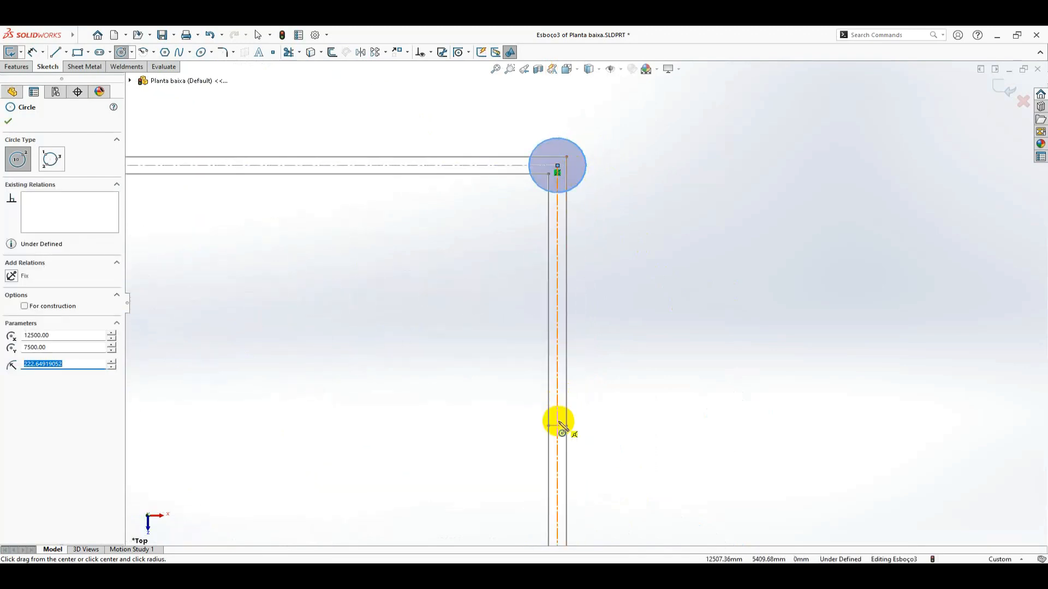
{"action": "scroll", "coordinate": [556, 426], "scroll_direction": "up", "scroll_amount": 4}
{"action": "left_click", "coordinate": [556, 377]}
{"action": "left_click", "coordinate": [581, 412]}
- Draw circles of about 281 mm and 365 mm radius at the upper and lower ends of the short partition between the small rooms
{"action": "scroll", "coordinate": [489, 455], "scroll_direction": "down", "scroll_amount": 2}
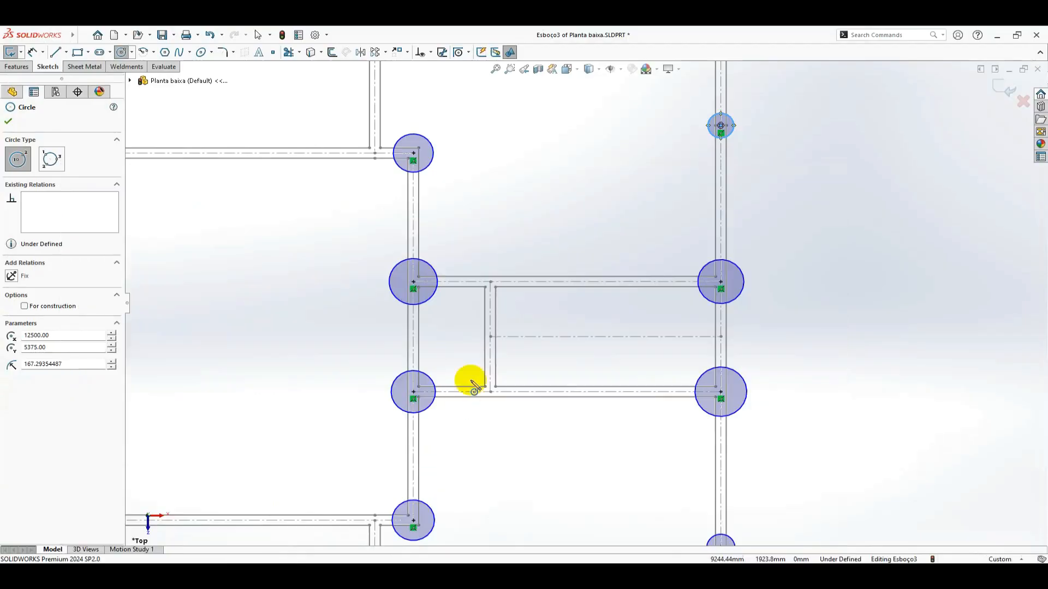
{"action": "left_click_drag", "start_coordinate": [491, 282], "coordinate": [511, 278]}
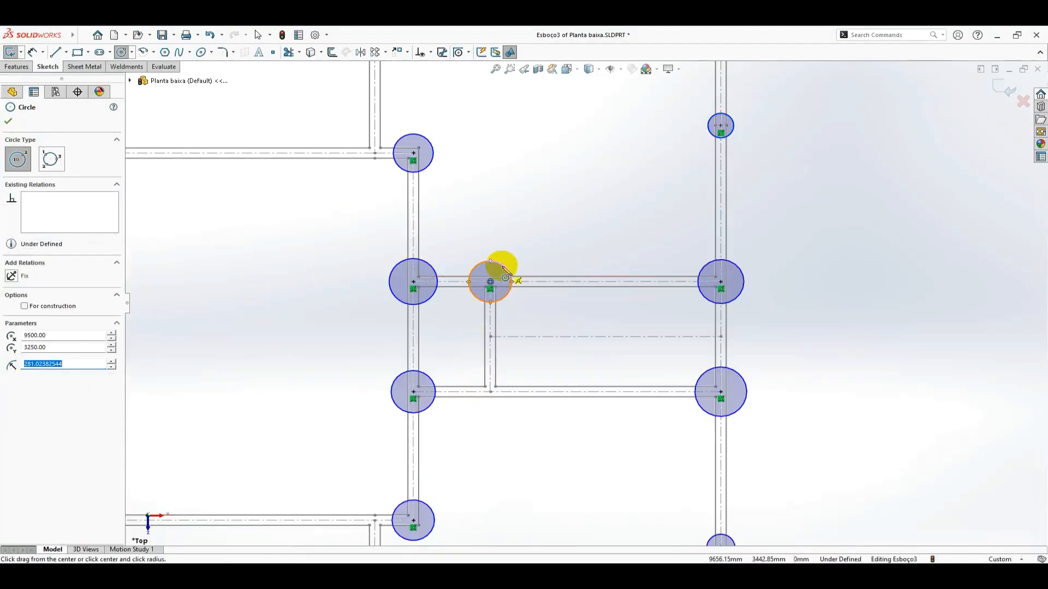
{"action": "left_click_drag", "start_coordinate": [490, 394], "coordinate": [495, 422]}
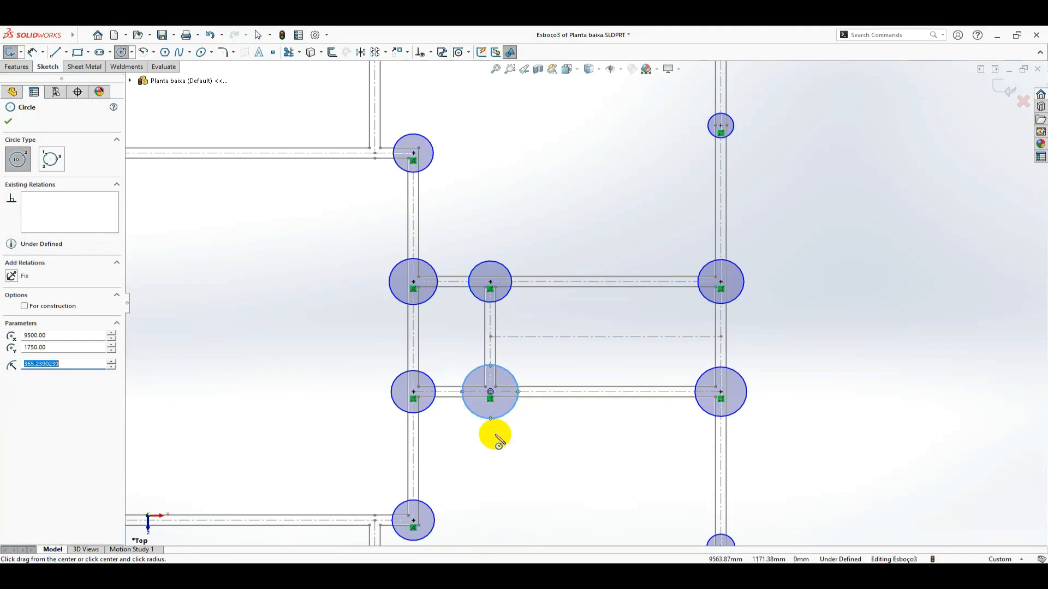
- Finish drawing circles and dimension the circle at the origin with a diameter of 300 mm
{"action": "scroll", "coordinate": [500, 427], "scroll_direction": "up", "scroll_amount": 5}
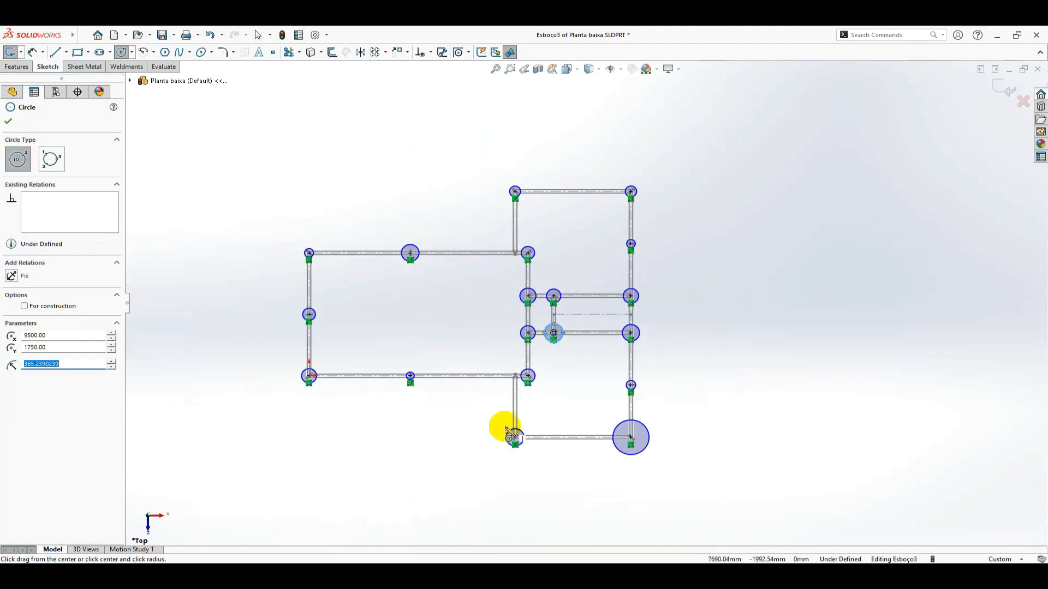
{"action": "left_click", "coordinate": [8, 123]}
{"action": "right_click_drag", "start_coordinate": [188, 350], "coordinate": [227, 223]}
{"action": "scroll", "coordinate": [334, 388], "scroll_direction": "down", "scroll_amount": 3}
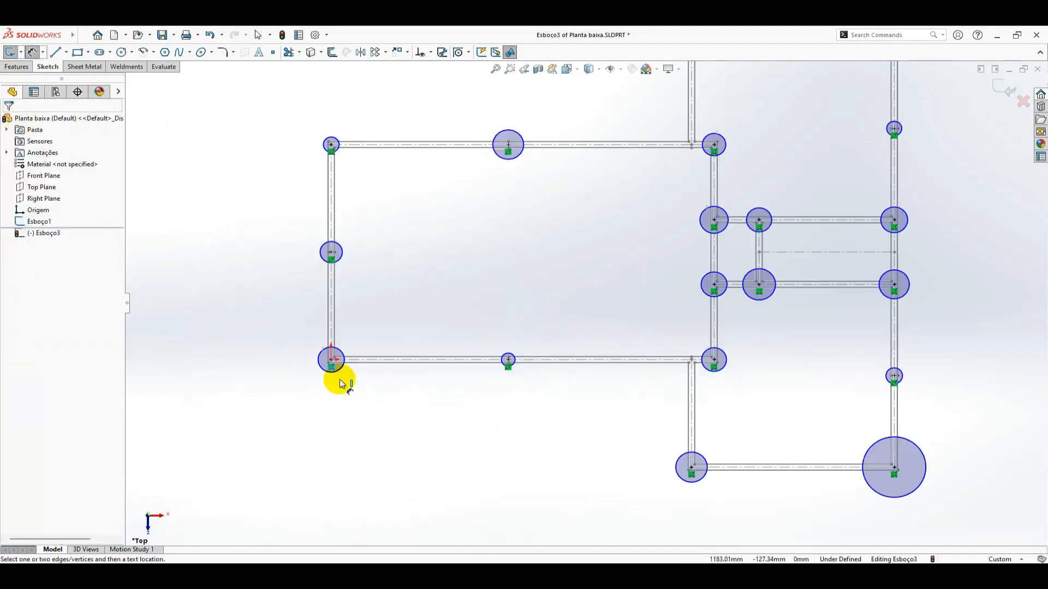
{"action": "scroll", "coordinate": [336, 374], "scroll_direction": "down", "scroll_amount": 2}
{"action": "left_click", "coordinate": [337, 354]}
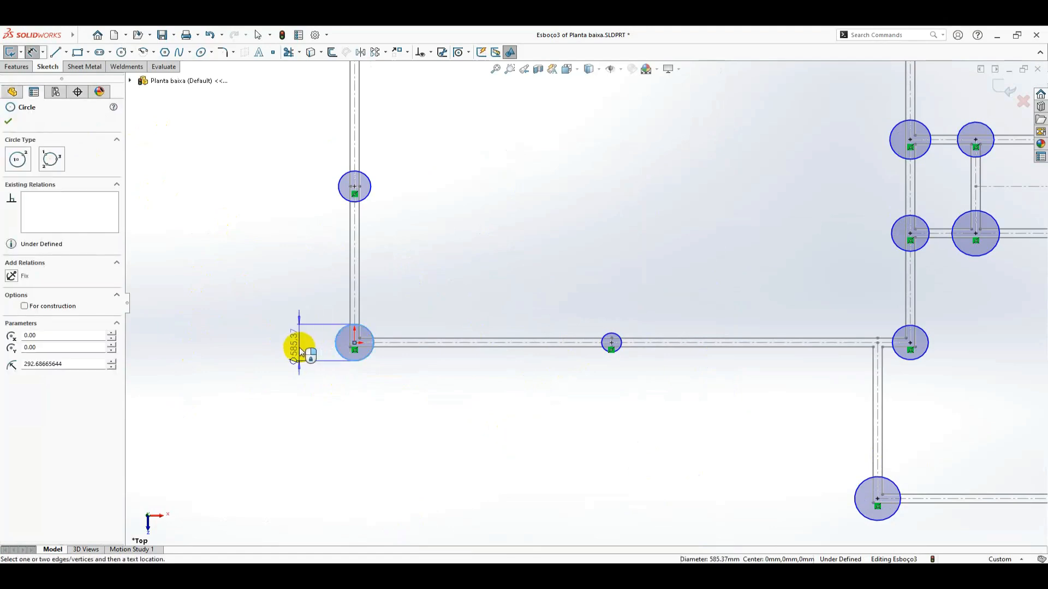
{"action": "left_click", "coordinate": [298, 347]}
{"action": "type", "text": "300"}
{"action": "key", "text": "Return"}
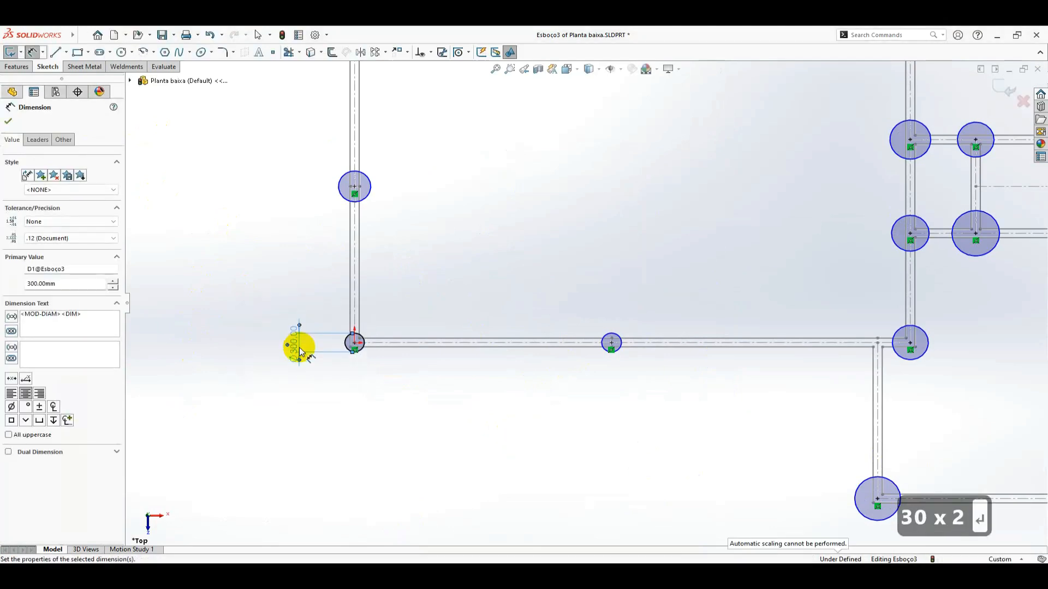
{"action": "key", "text": "Escape"}
- Make the circles at the middle of the large room's lower and left walls equal to the origin circle
{"action": "scroll", "coordinate": [375, 352], "scroll_direction": "down", "scroll_amount": 3}
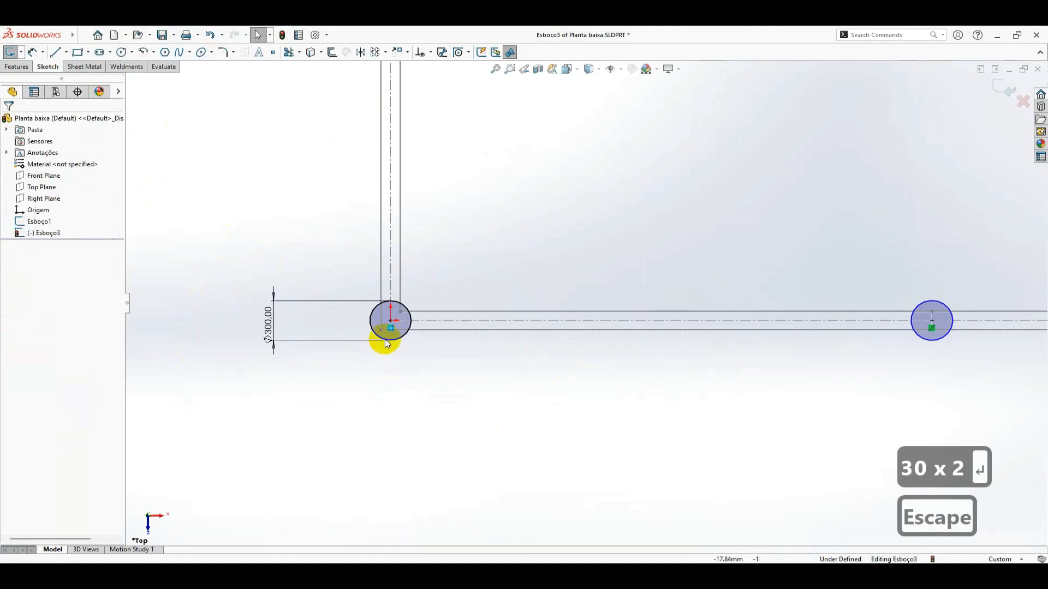
{"action": "left_click", "coordinate": [362, 349]}
{"action": "scroll", "coordinate": [644, 322], "scroll_direction": "up", "scroll_amount": 2}
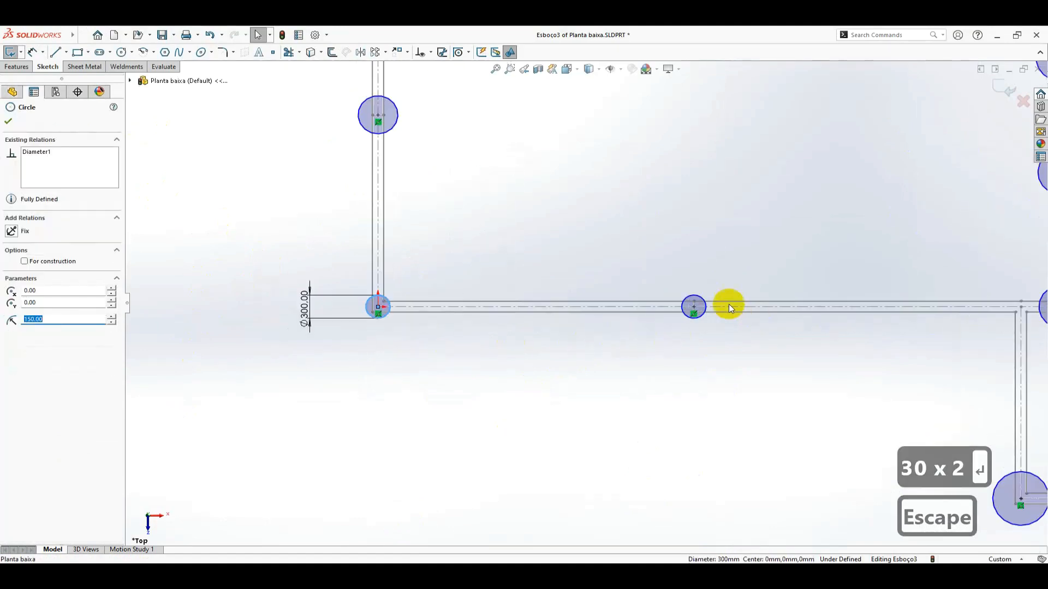
{"action": "left_click", "coordinate": [689, 295], "text": "ctrl"}
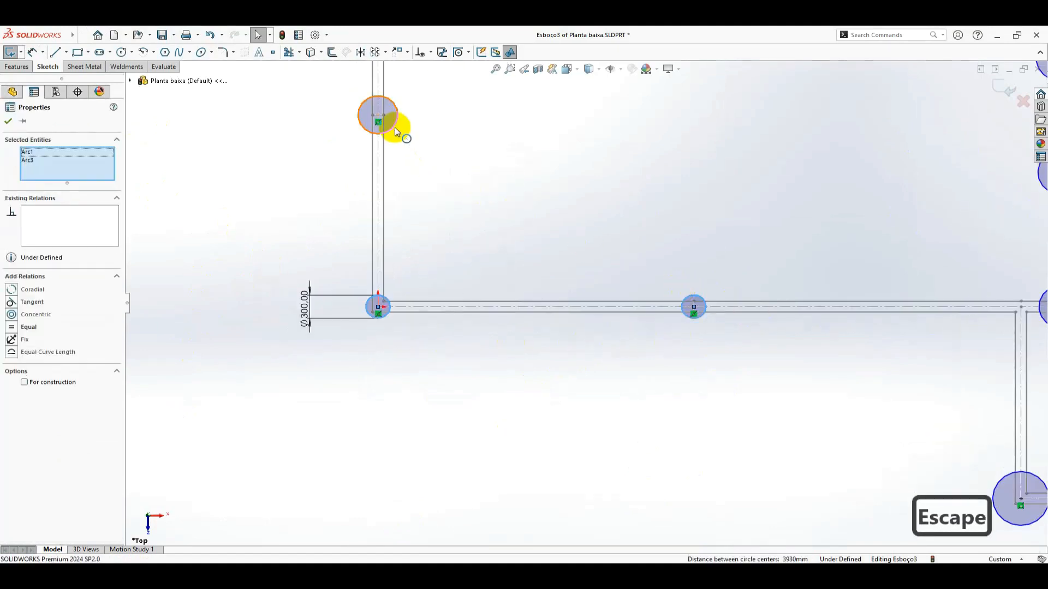
{"action": "left_click", "coordinate": [394, 126], "text": "ctrl"}
{"action": "left_click", "coordinate": [462, 85]}
{"action": "left_click", "coordinate": [508, 211]}
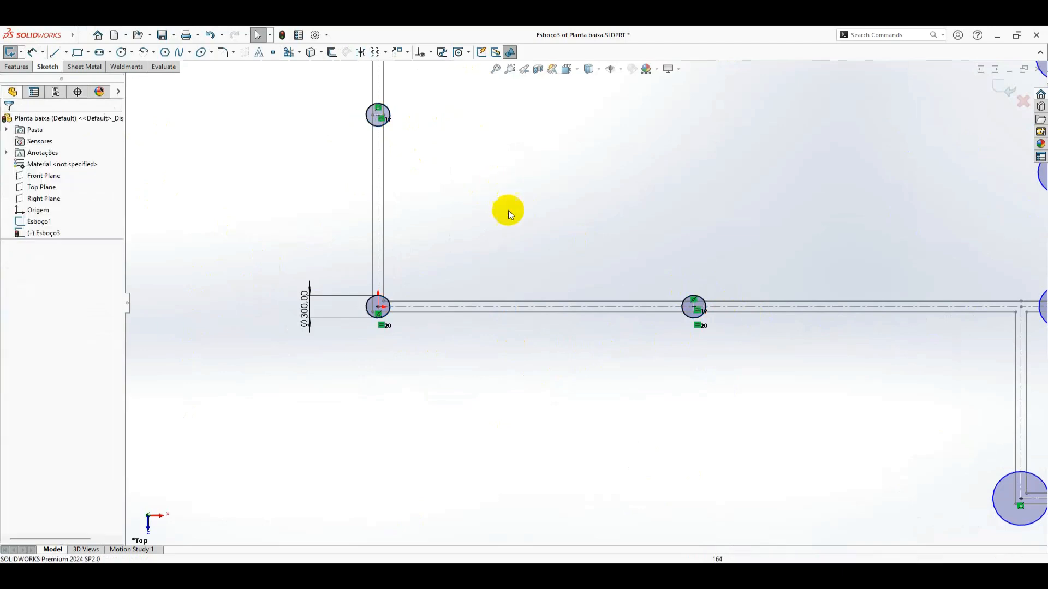
- Make the lower room's two bottom corner circles, its right-wall circle and the large room's lower-right circle equal to the large room's lower mid-wall circle
{"action": "scroll", "coordinate": [584, 303], "scroll_direction": "up", "scroll_amount": 6}
{"action": "scroll", "coordinate": [746, 344], "scroll_direction": "down", "scroll_amount": 3}
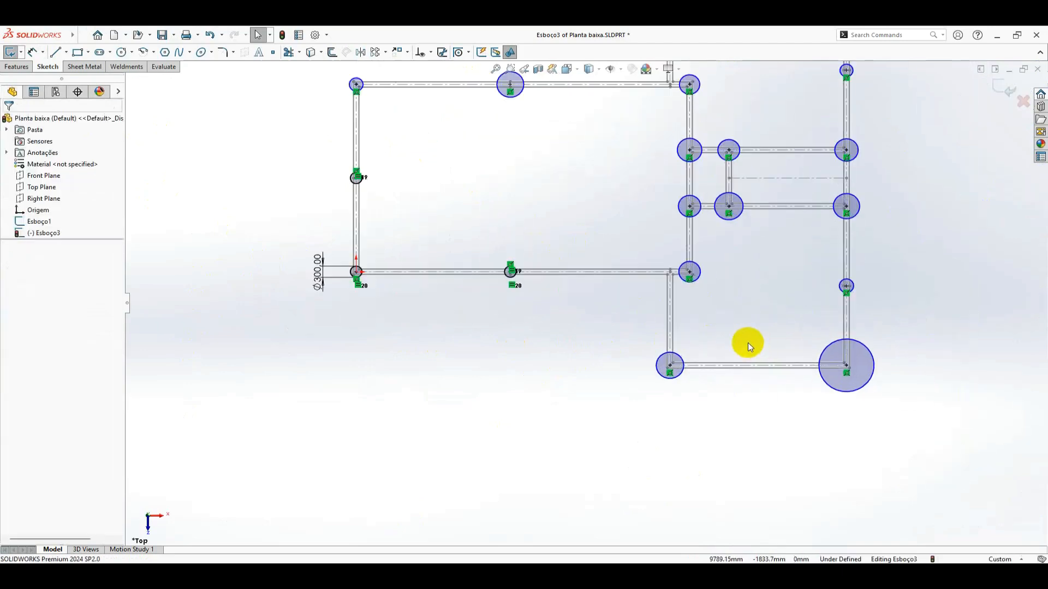
{"action": "left_click", "coordinate": [506, 278]}
{"action": "left_click", "coordinate": [662, 381], "text": "ctrl"}
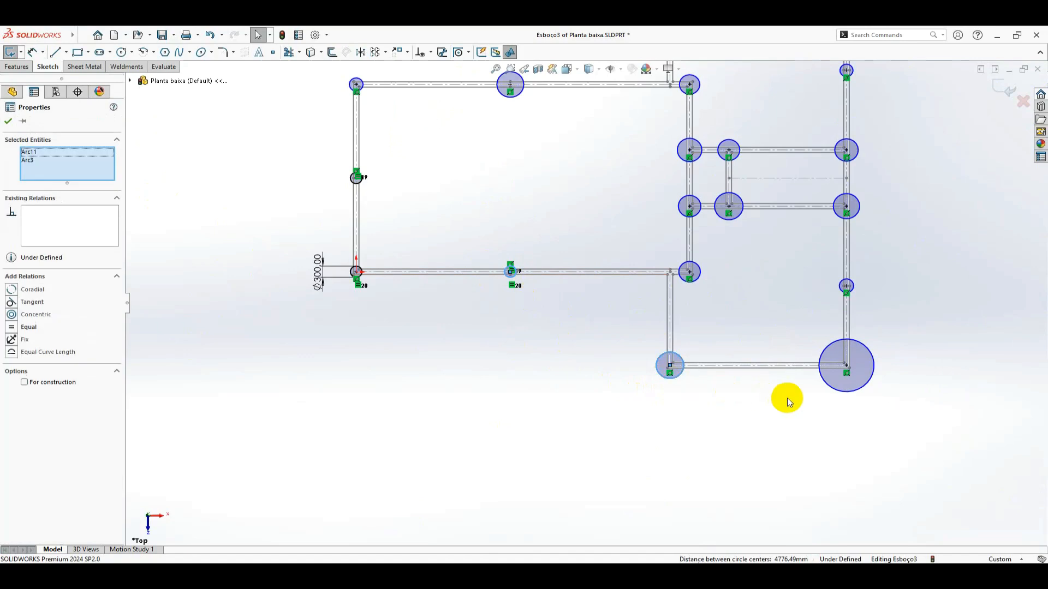
{"action": "left_click", "coordinate": [830, 385], "text": "ctrl"}
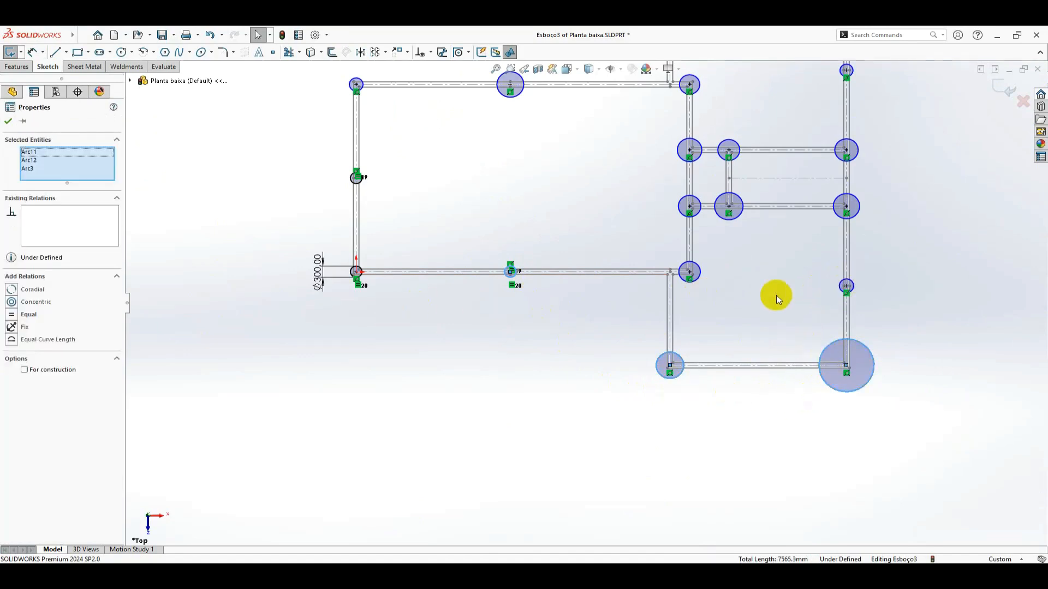
{"action": "left_click", "coordinate": [845, 284], "text": "ctrl"}
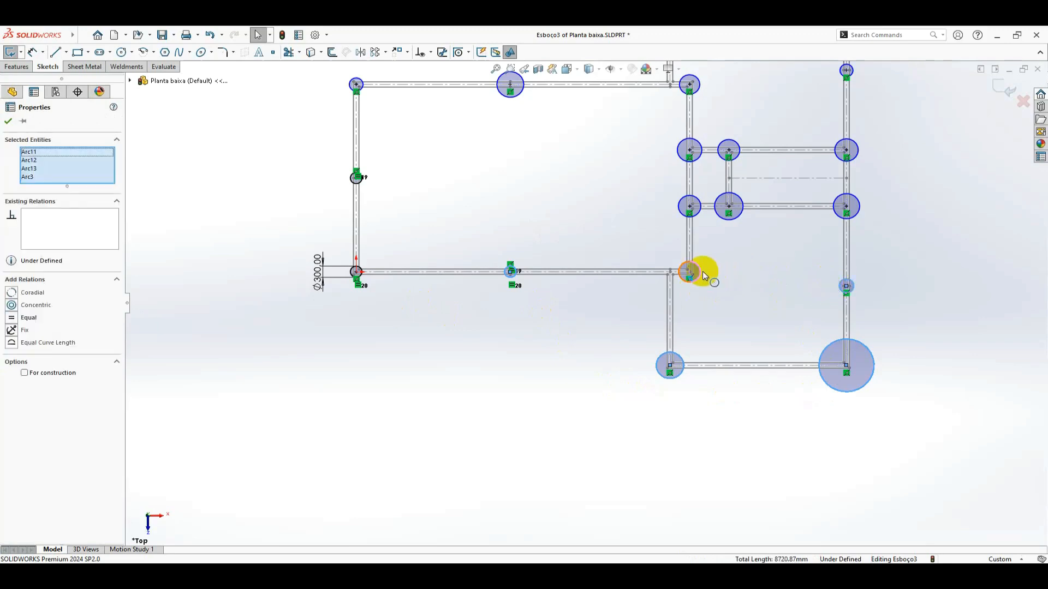
{"action": "left_click", "coordinate": [699, 270], "text": "ctrl"}
{"action": "left_click", "coordinate": [764, 223]}
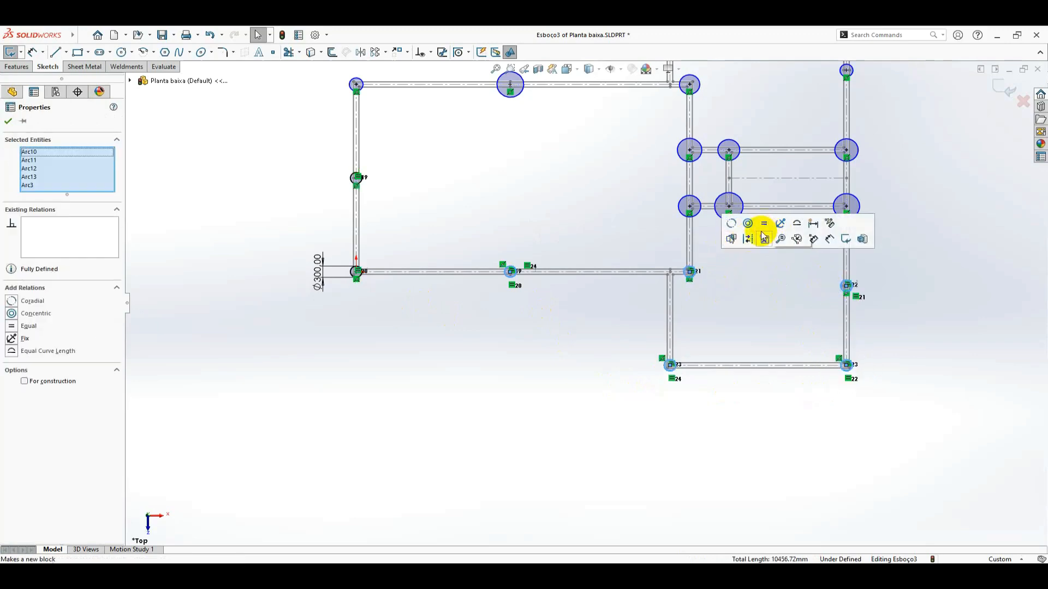
- Make the circles around the small rooms and those at the large room's upper-right corner and upper mid-wall equal to its lower-right circle
{"action": "scroll", "coordinate": [832, 117], "scroll_direction": "down", "scroll_amount": 2}
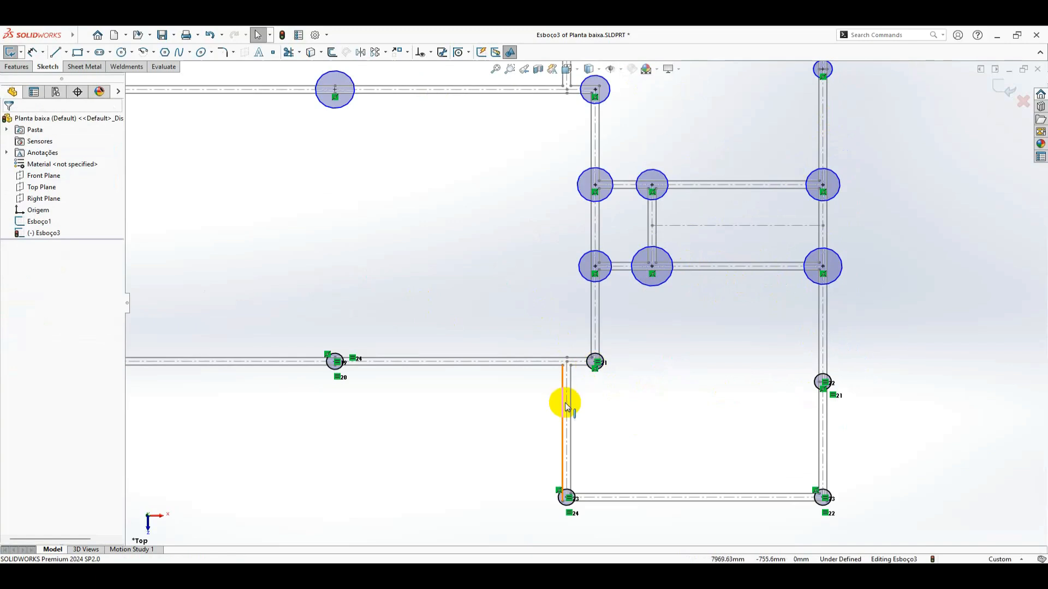
{"action": "left_click", "coordinate": [590, 370]}
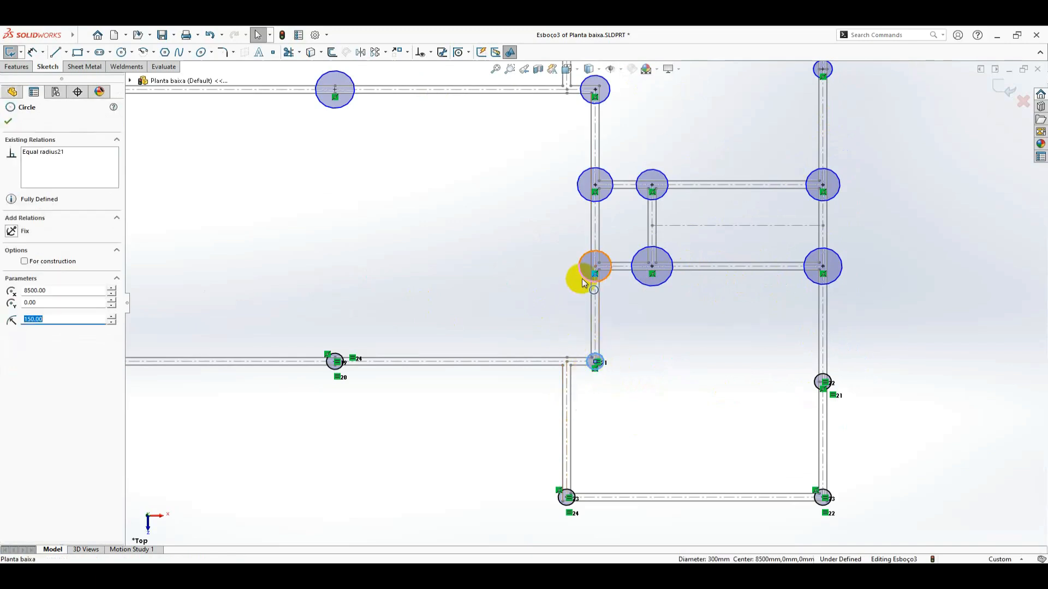
{"action": "left_click", "coordinate": [584, 280], "text": "ctrl"}
{"action": "left_click", "coordinate": [661, 286], "text": "ctrl"}
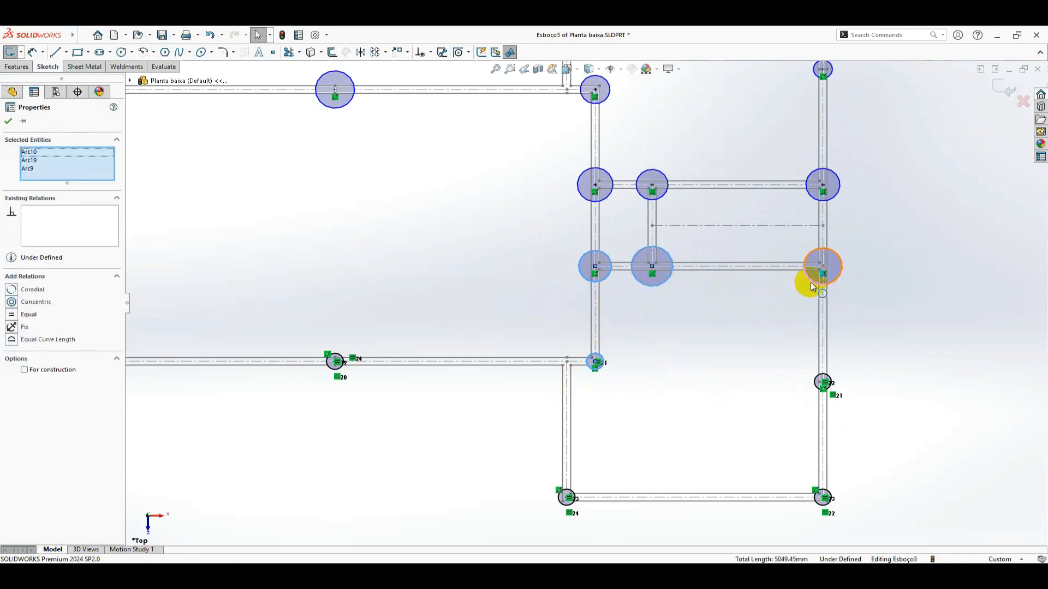
{"action": "left_click", "coordinate": [810, 283], "text": "ctrl"}
{"action": "left_click", "coordinate": [813, 199], "text": "ctrl"}
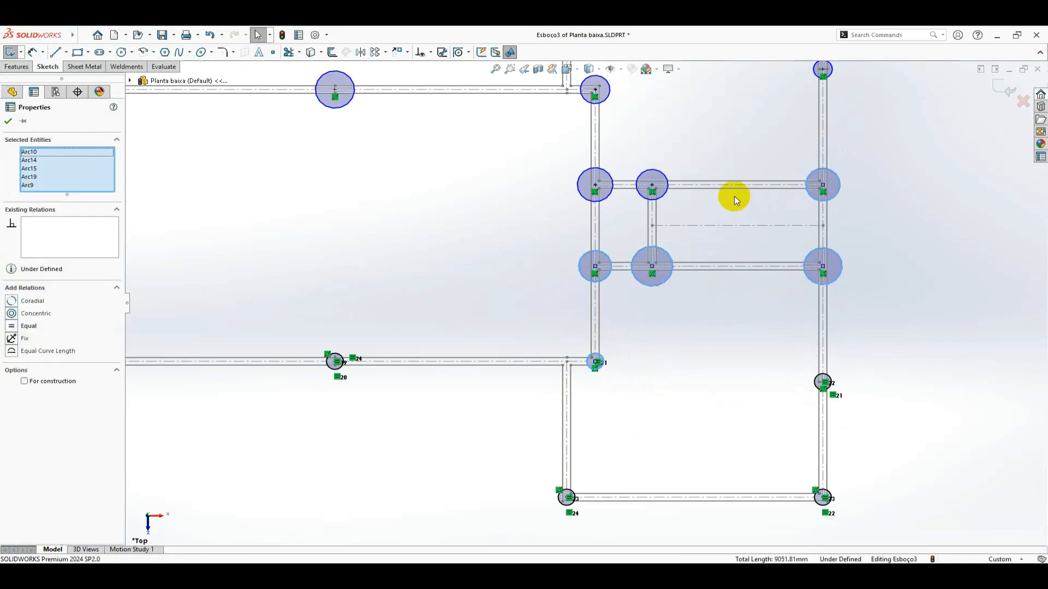
{"action": "left_click", "coordinate": [665, 195], "text": "ctrl"}
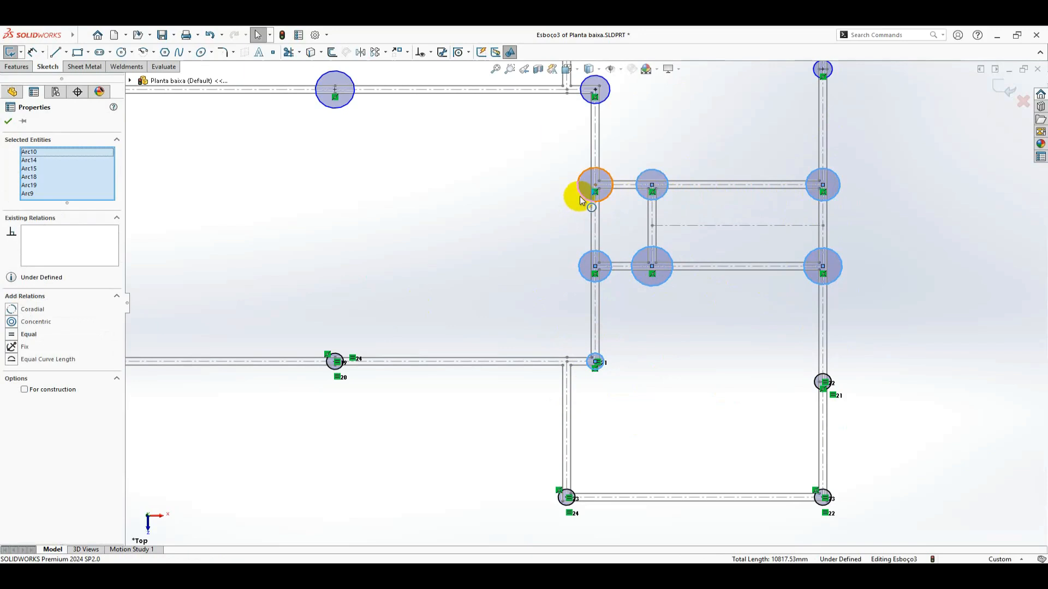
{"action": "left_click", "coordinate": [582, 200], "text": "ctrl"}
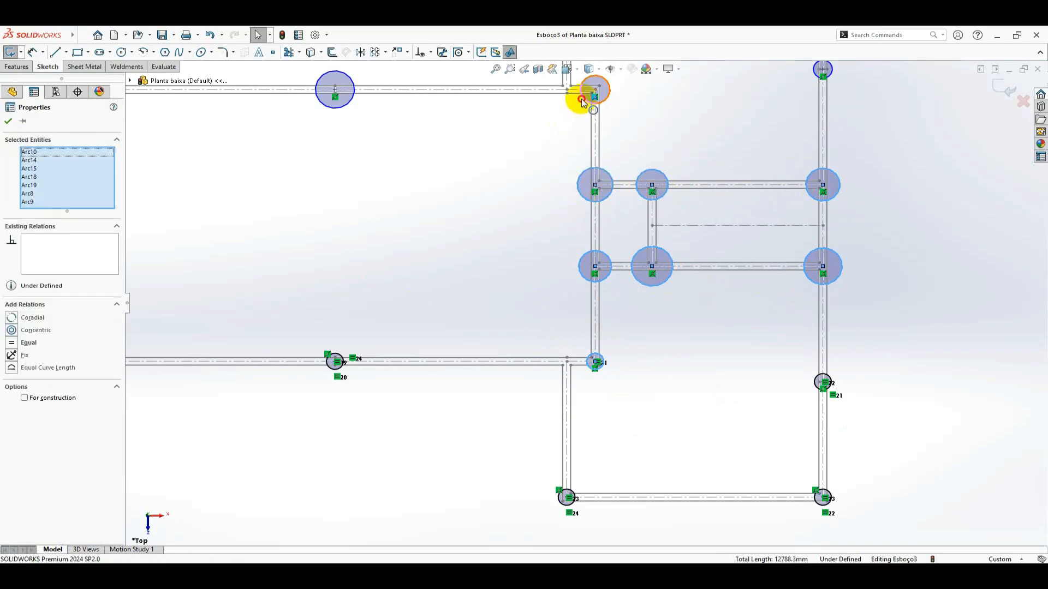
{"action": "left_click", "coordinate": [582, 102], "text": "ctrl"}
{"action": "left_click", "coordinate": [351, 107], "text": "ctrl"}
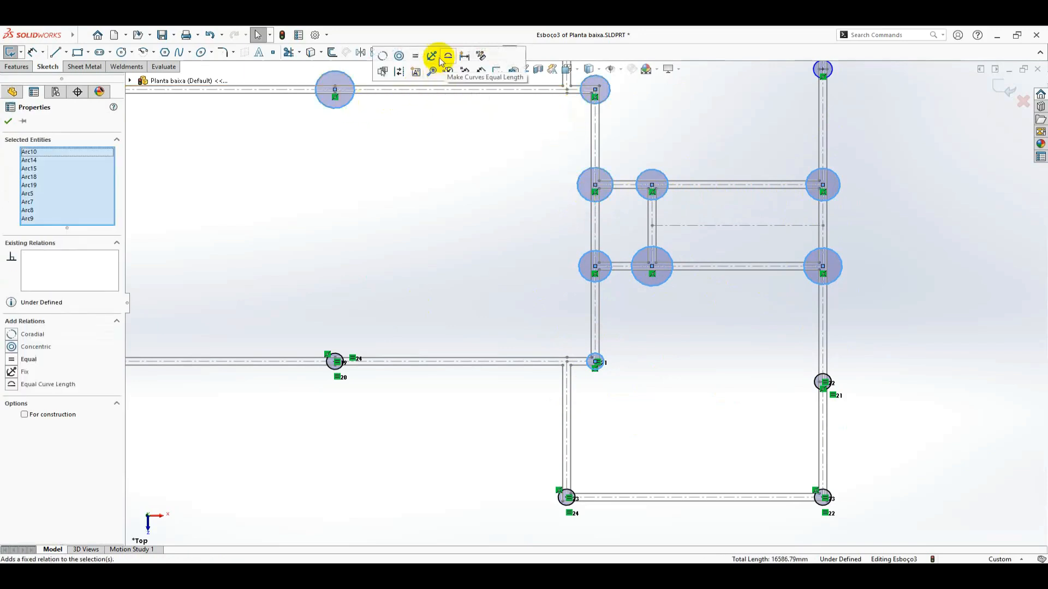
{"action": "left_click", "coordinate": [412, 57]}
{"action": "left_click", "coordinate": [421, 183]}
- Make the circle at the large room's upper-left corner equal to the one at the middle of its upper wall
{"action": "scroll", "coordinate": [414, 189], "scroll_direction": "up", "scroll_amount": 4}
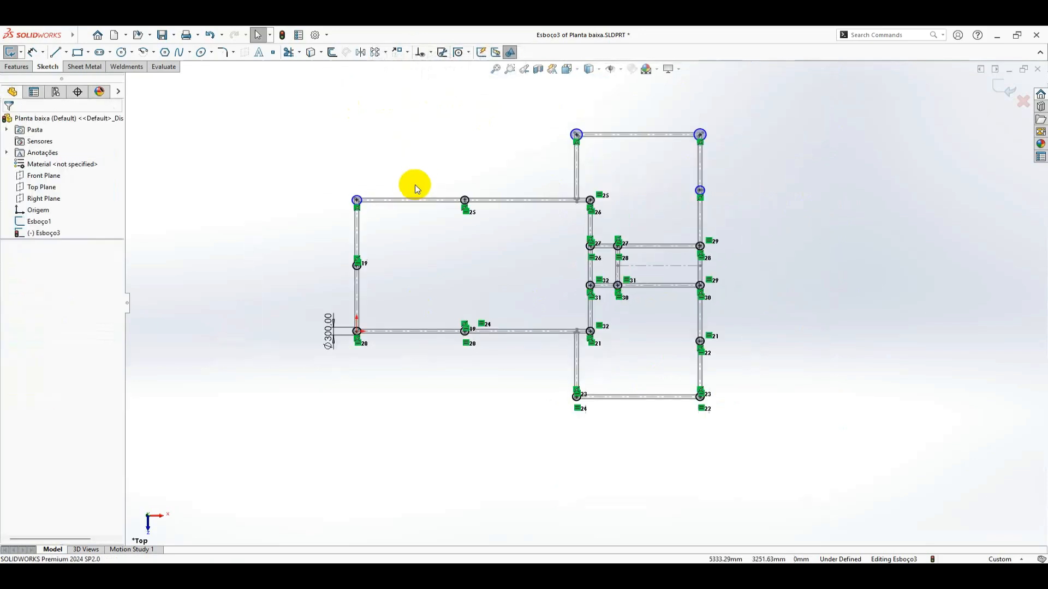
{"action": "scroll", "coordinate": [394, 207], "scroll_direction": "down", "scroll_amount": 4}
{"action": "left_click", "coordinate": [632, 239]}
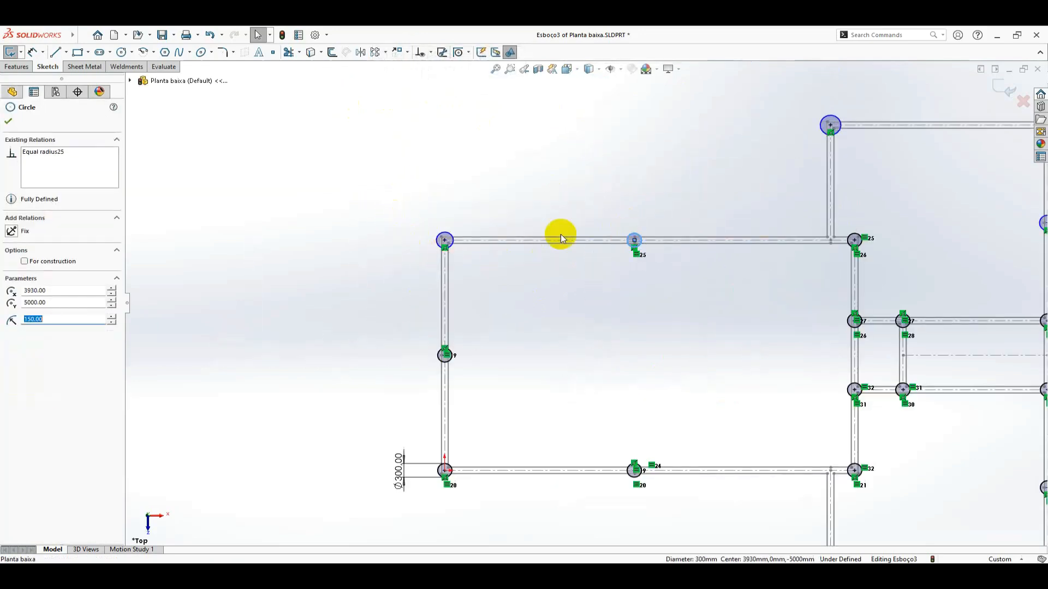
{"action": "left_click", "coordinate": [440, 237], "text": "ctrl"}
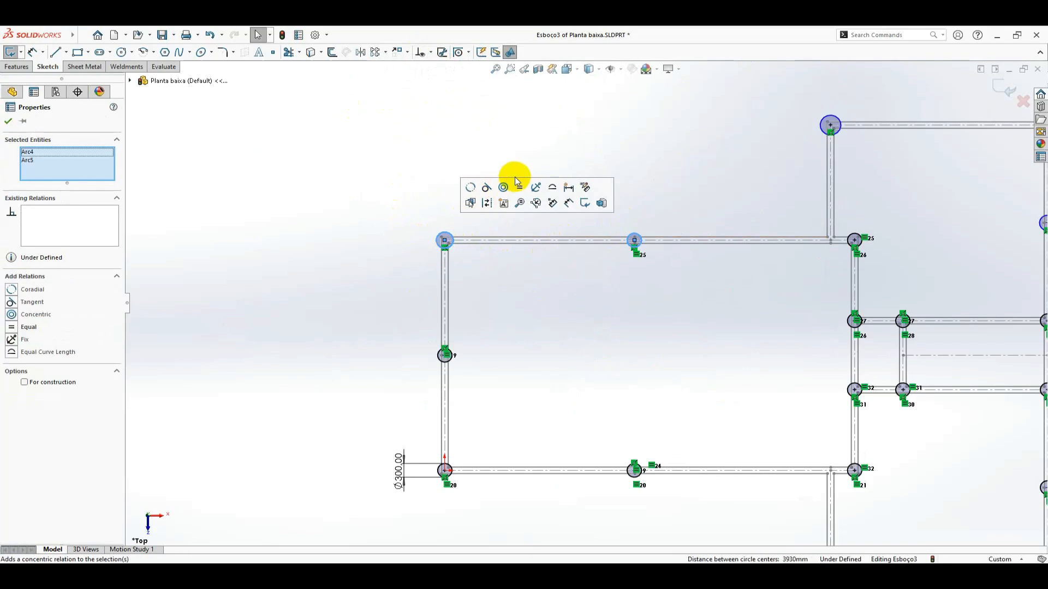
{"action": "left_click", "coordinate": [518, 187]}
{"action": "left_click", "coordinate": [581, 148]}
- Make the upper room's two top corner circles and its right-wall circle equal to the circle at the large room's upper-right corner
{"action": "scroll", "coordinate": [768, 228], "scroll_direction": "up", "scroll_amount": 2}
{"action": "scroll", "coordinate": [714, 344], "scroll_direction": "down", "scroll_amount": 4}
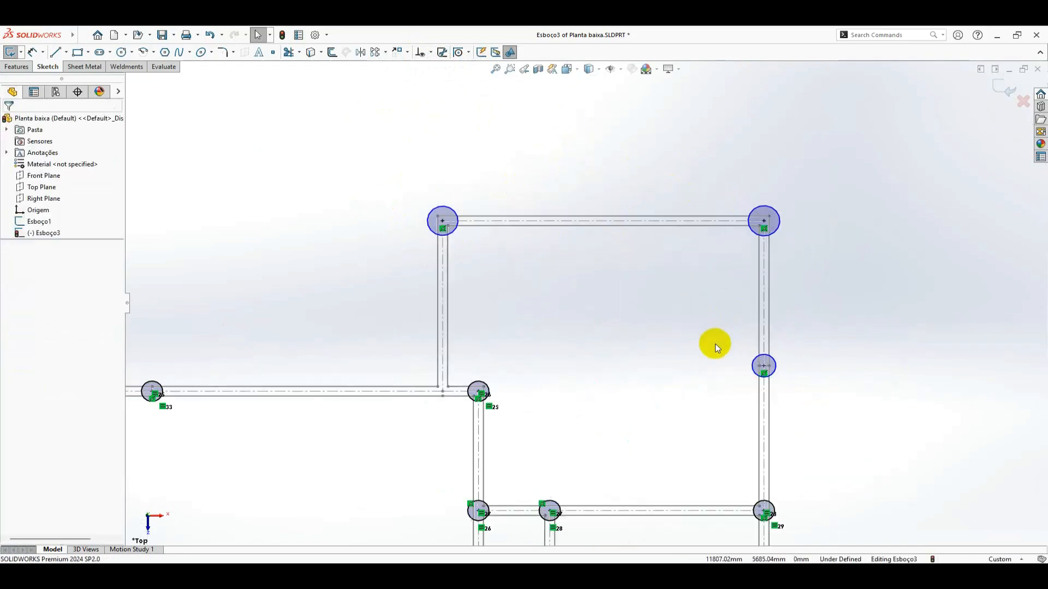
{"action": "left_click", "coordinate": [473, 384]}
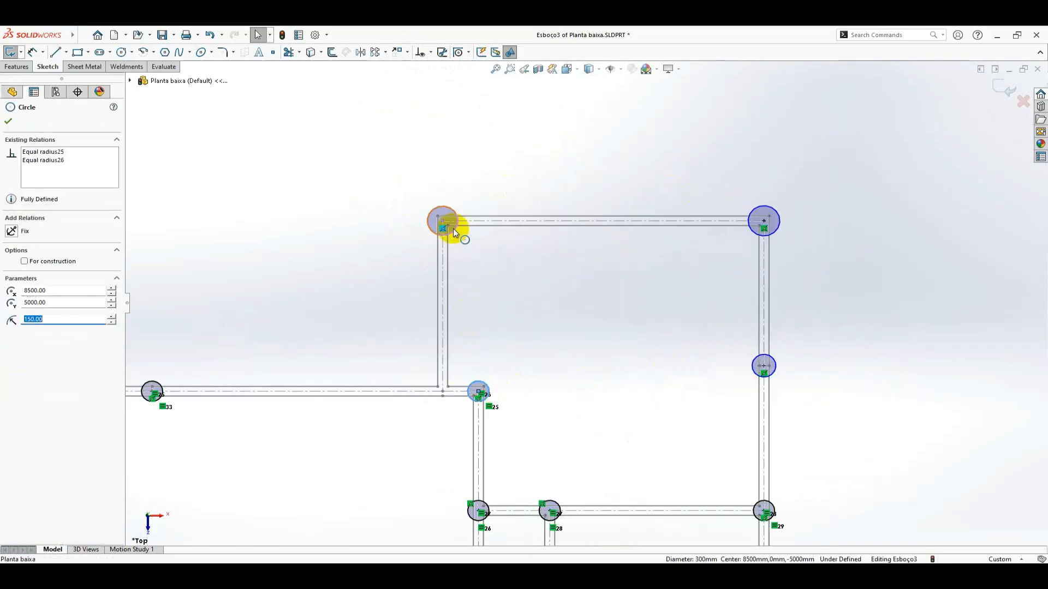
{"action": "left_click", "coordinate": [454, 229], "text": "ctrl"}
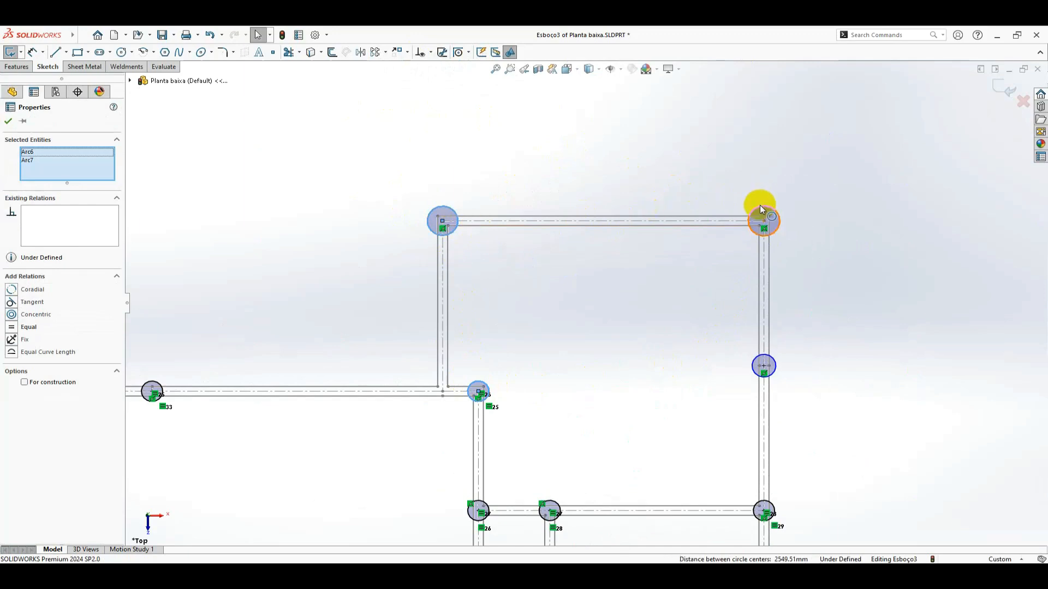
{"action": "left_click", "coordinate": [771, 362]}
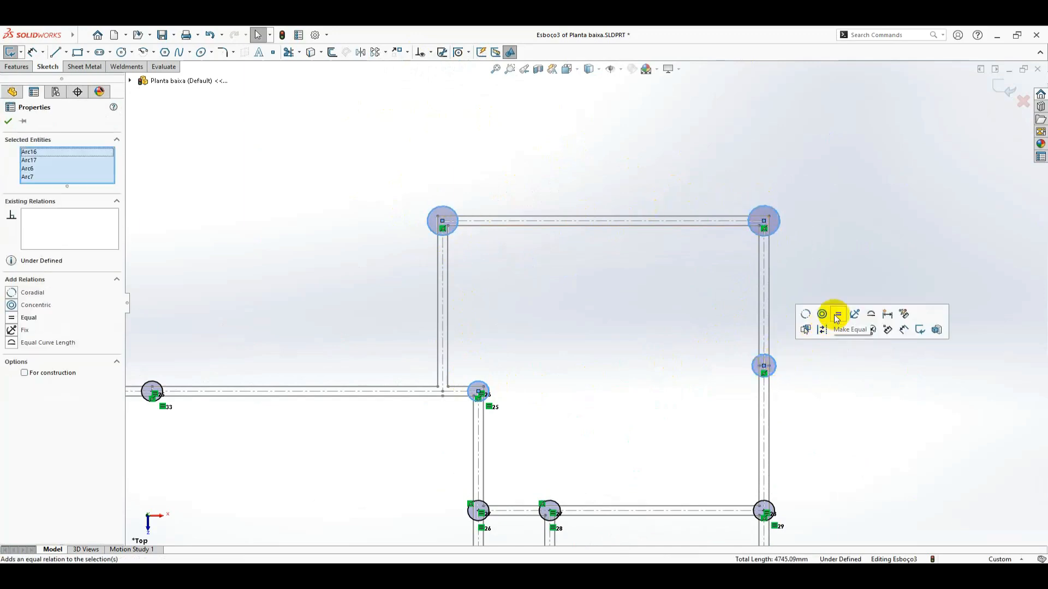
{"action": "left_click", "coordinate": [839, 317]}
- Show the plan in isometric view and start a blind Boss-Extrude of all circles downward, about 667 mm deep
{"action": "key", "text": "f"}
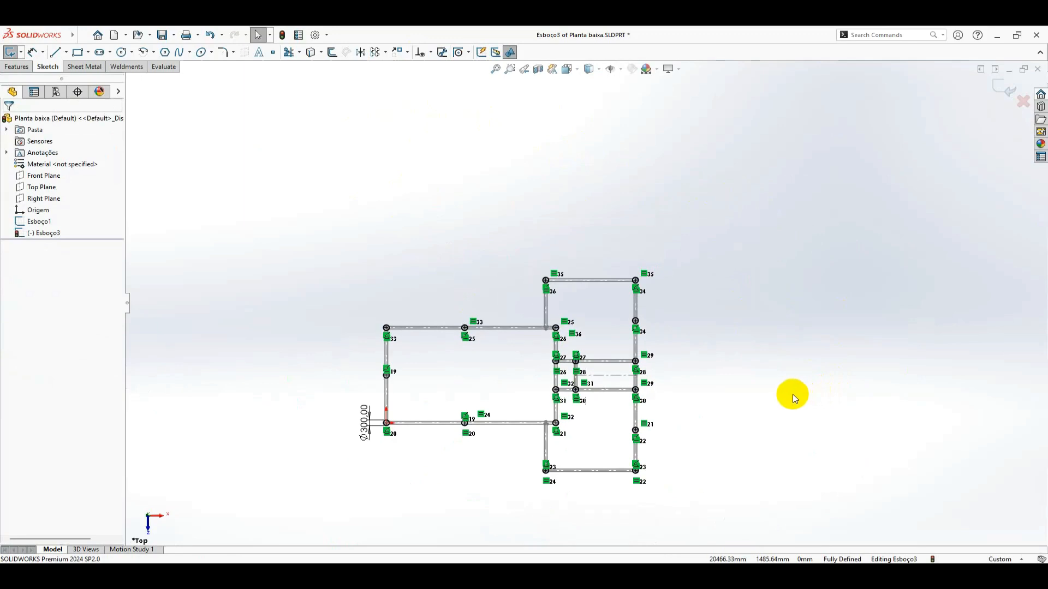
{"action": "key", "text": "space"}
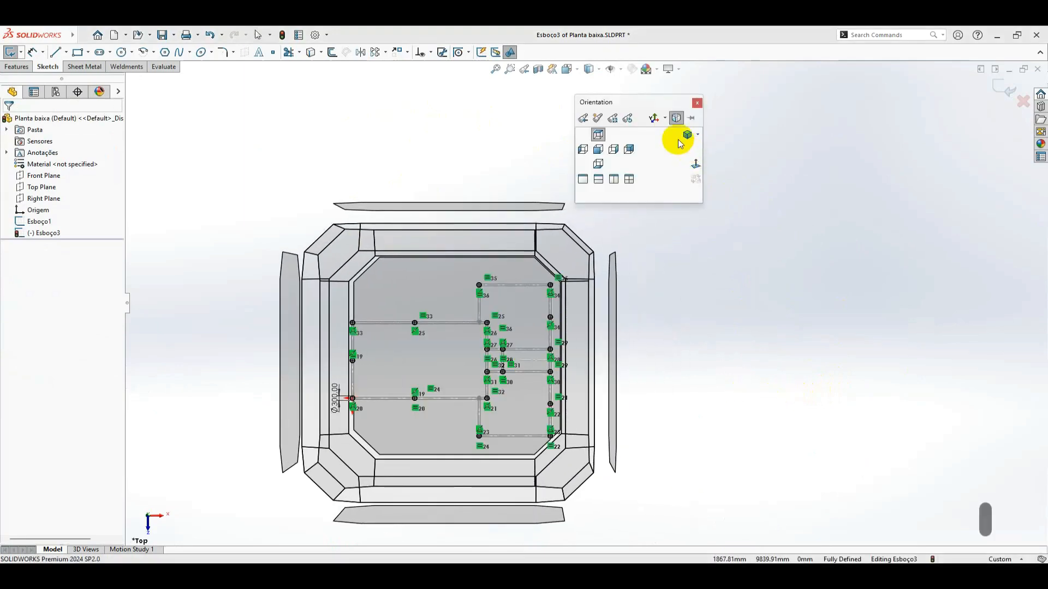
{"action": "left_click", "coordinate": [676, 140]}
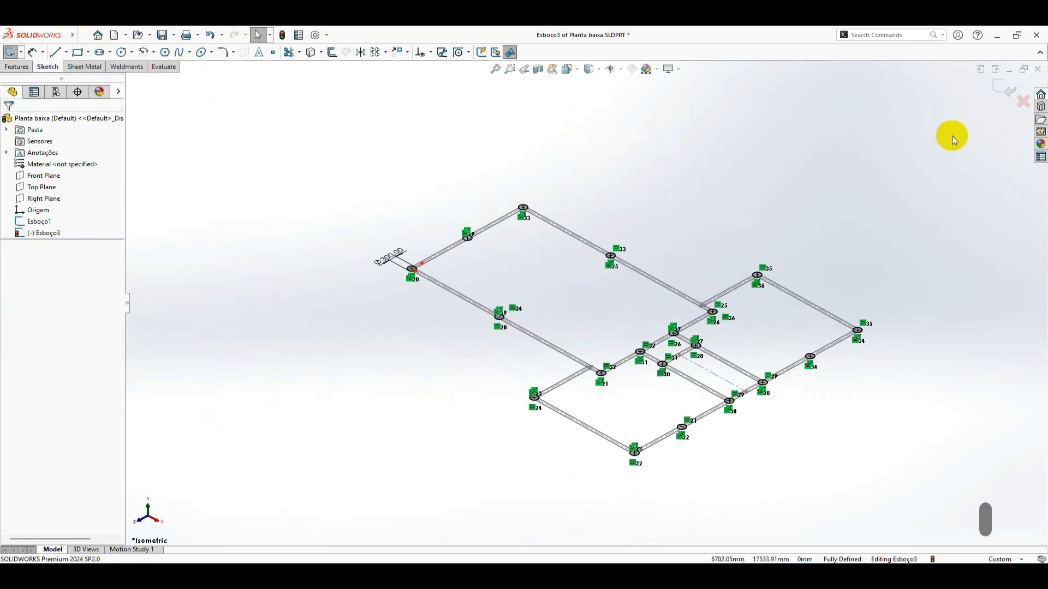
{"action": "left_click", "coordinate": [18, 67]}
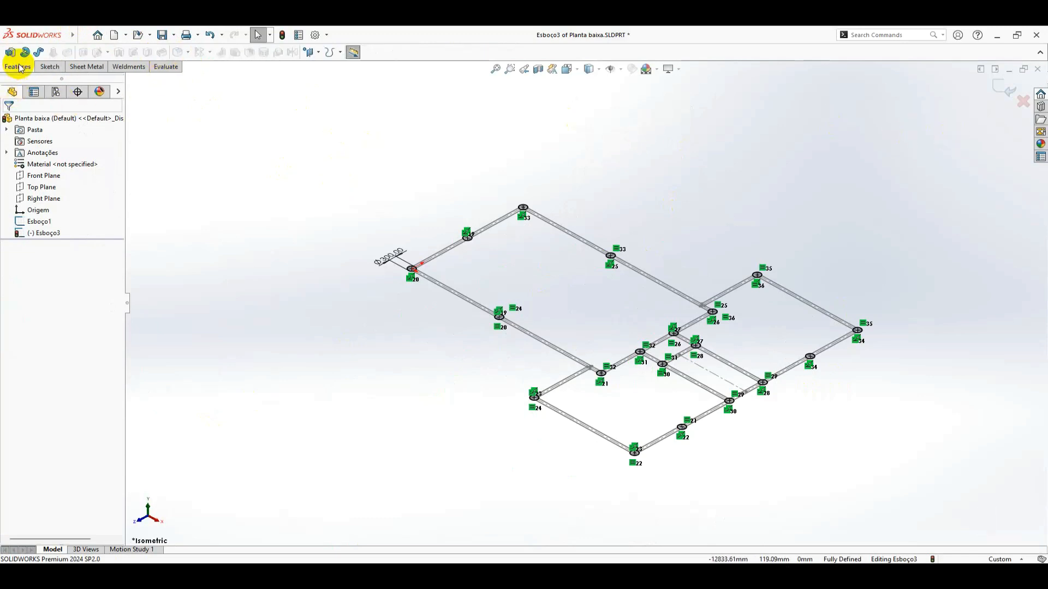
{"action": "left_click", "coordinate": [9, 53]}
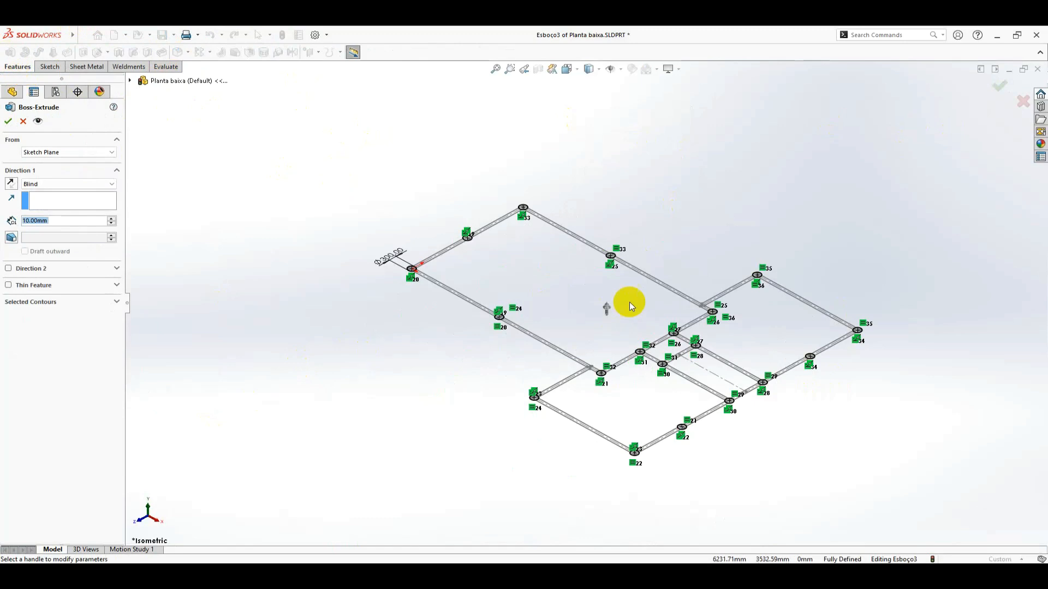
{"action": "left_click_drag", "start_coordinate": [606, 309], "coordinate": [585, 334]}
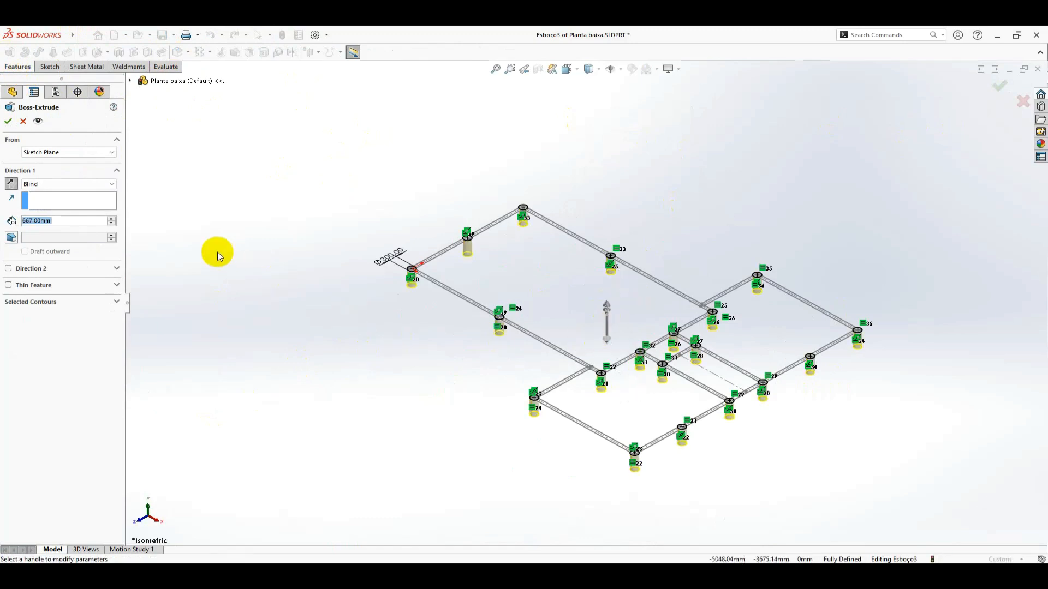
- Switch to the foundation drawing in Acrobat Reader and examine the C30 bored pile detail for its dimensions
{"action": "left_click", "coordinate": [387, 576]}
{"action": "left_click_drag", "start_coordinate": [527, 410], "coordinate": [648, 207]}
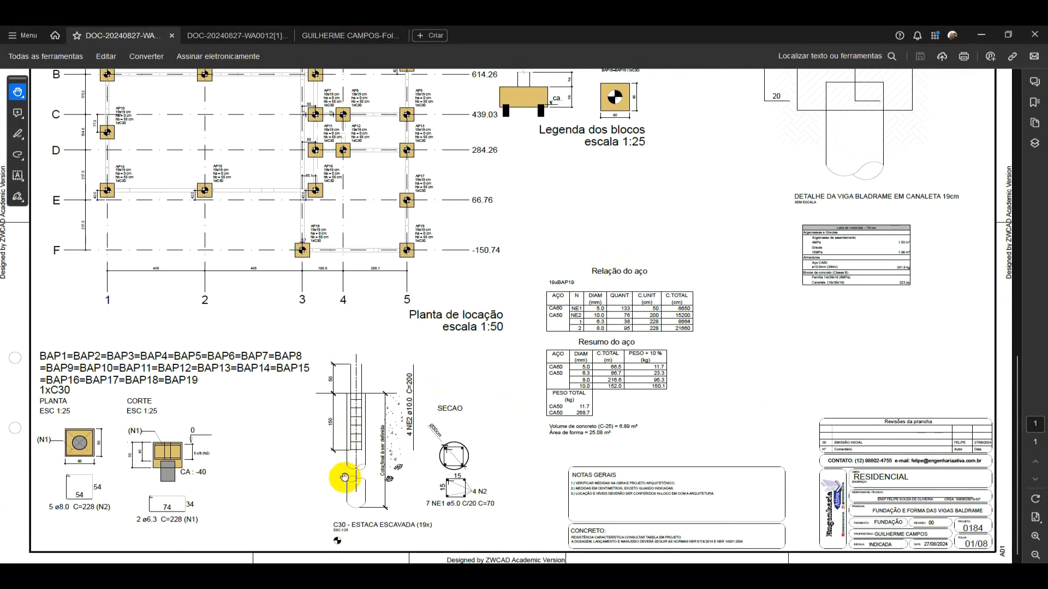
{"action": "scroll", "coordinate": [345, 477], "scroll_direction": "up", "scroll_amount": 1, "text": "ctrl"}
{"action": "left_click_drag", "start_coordinate": [426, 463], "coordinate": [459, 428]}
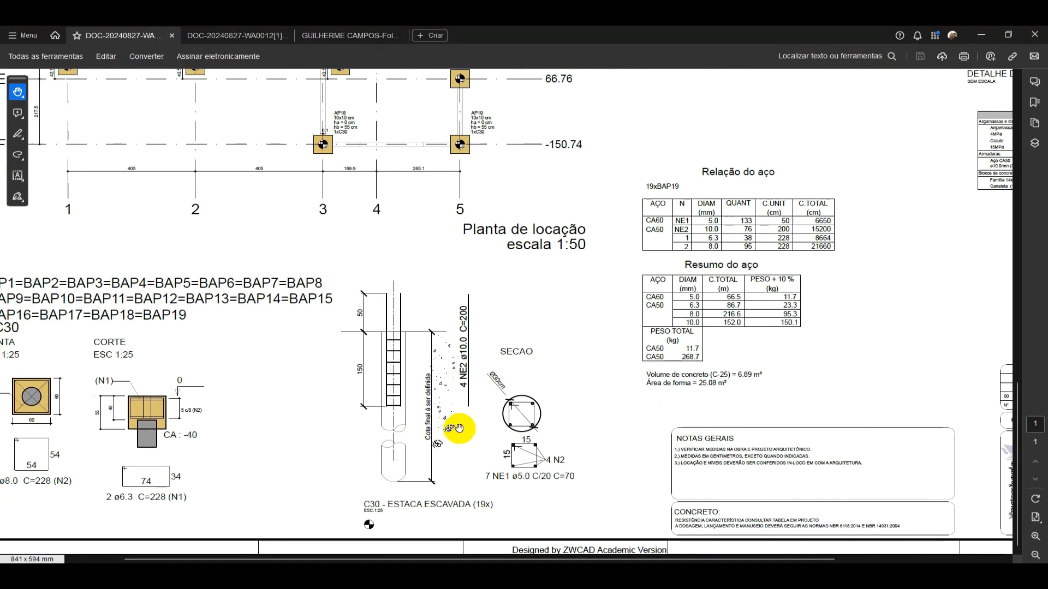
{"action": "scroll", "coordinate": [456, 428], "scroll_direction": "up", "scroll_amount": 1, "text": "ctrl"}
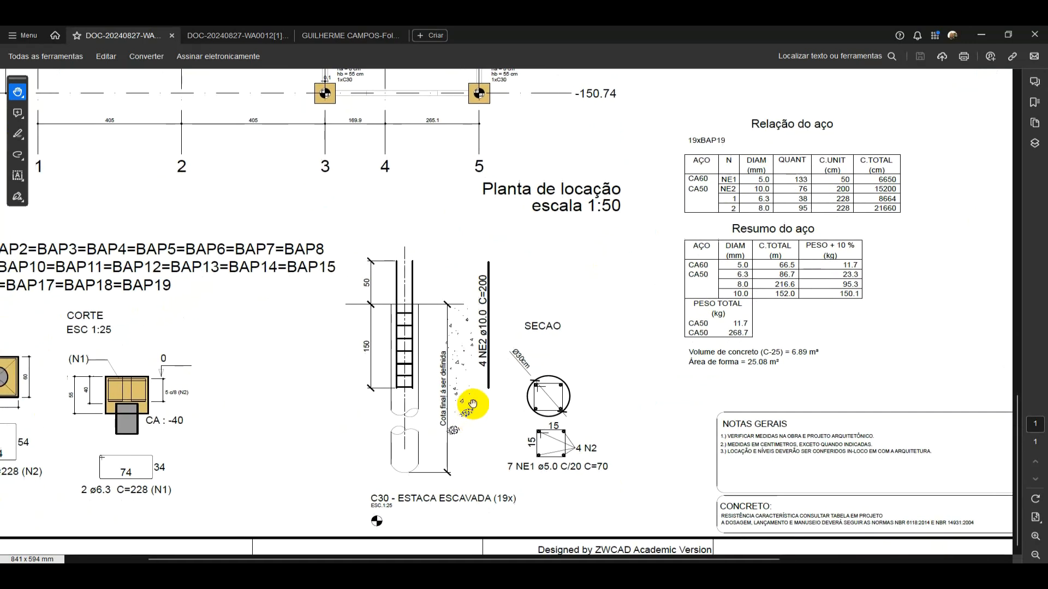
{"action": "mouse_move", "coordinate": [385, 576]}
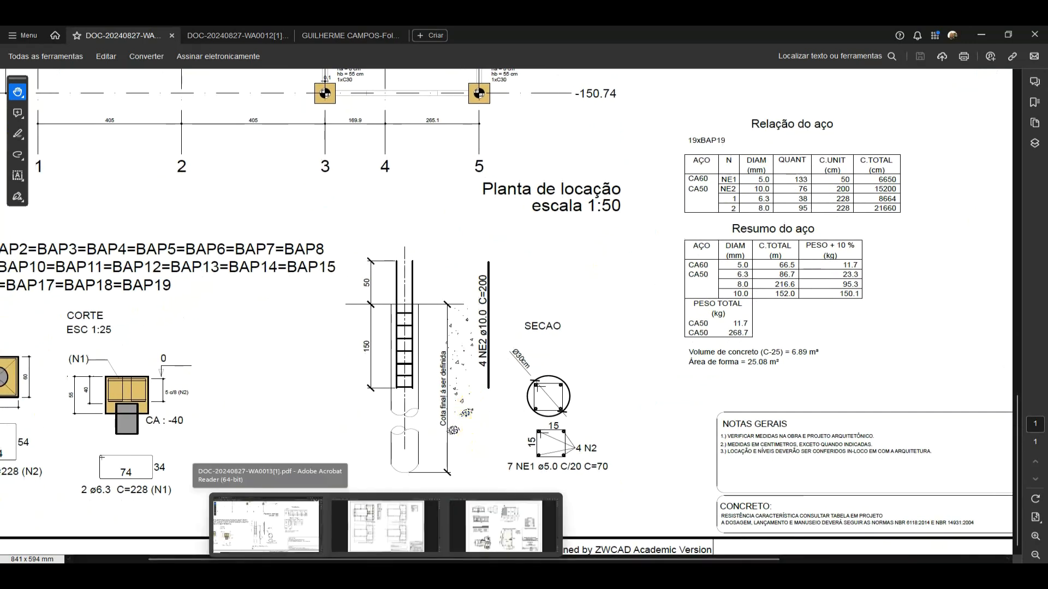
- Return to SOLIDWORKS, set the extrusion depth of the piles to 2000 mm and complete the feature
{"action": "left_click", "coordinate": [416, 576]}
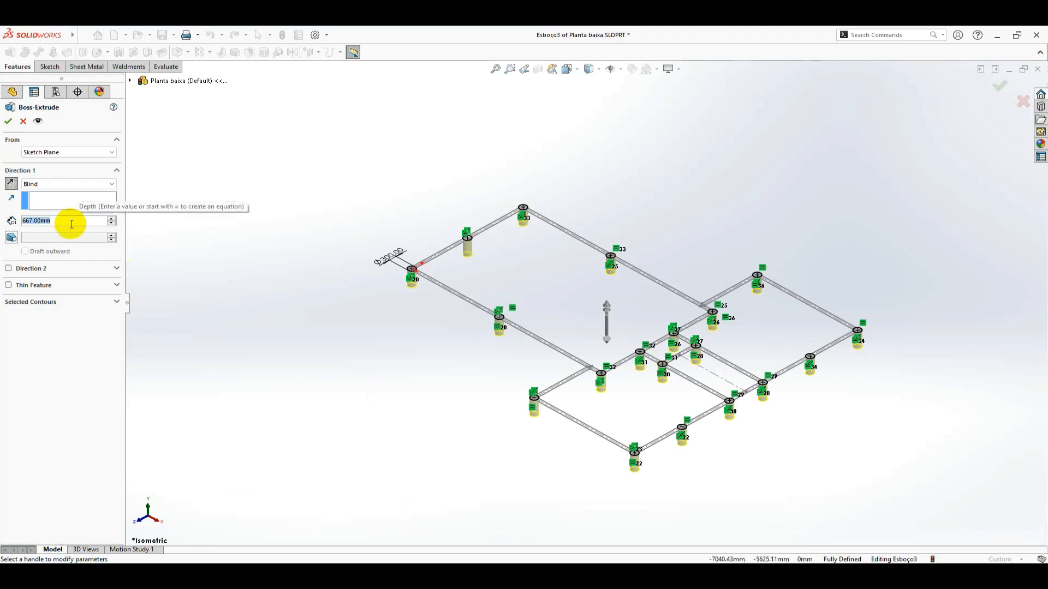
{"action": "type", "text": "2000"}
{"action": "key", "text": "Return"}
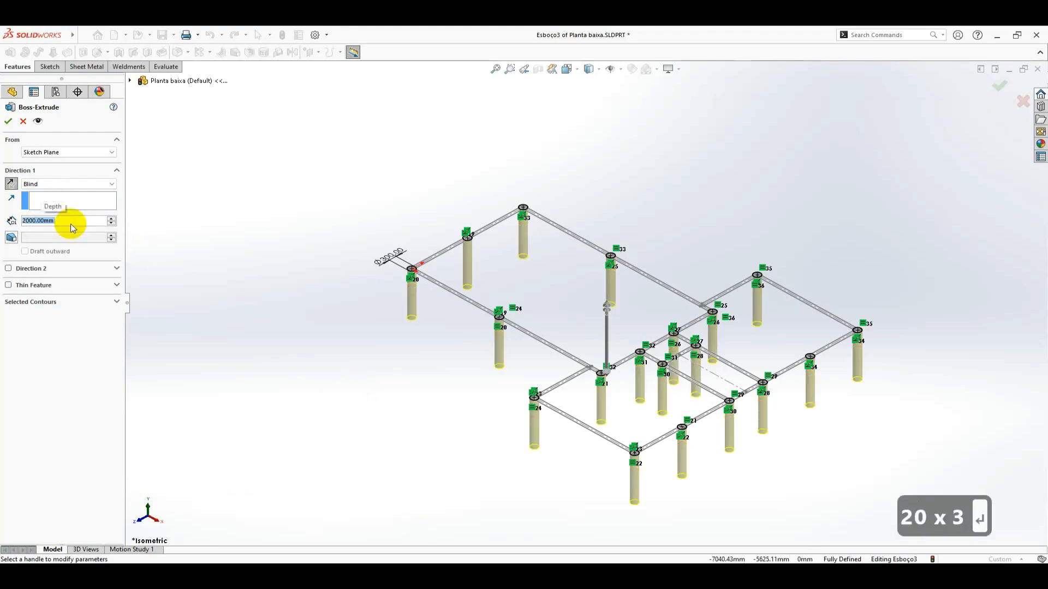
{"action": "left_click", "coordinate": [8, 121]}
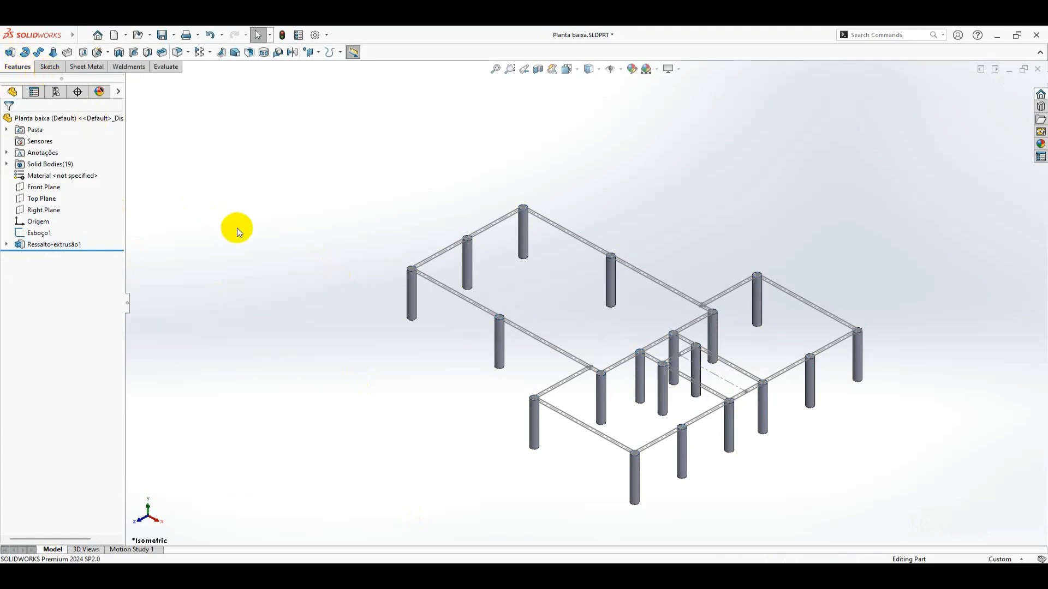
{"action": "scroll", "coordinate": [412, 281], "scroll_direction": "down", "scroll_amount": 6}
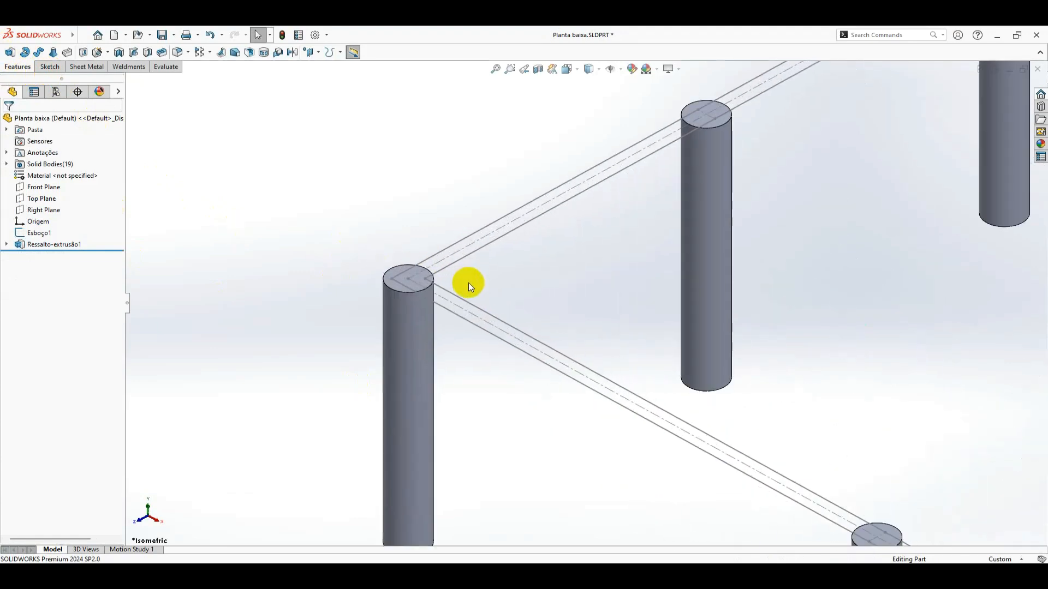
{"action": "left_click", "coordinate": [404, 280]}
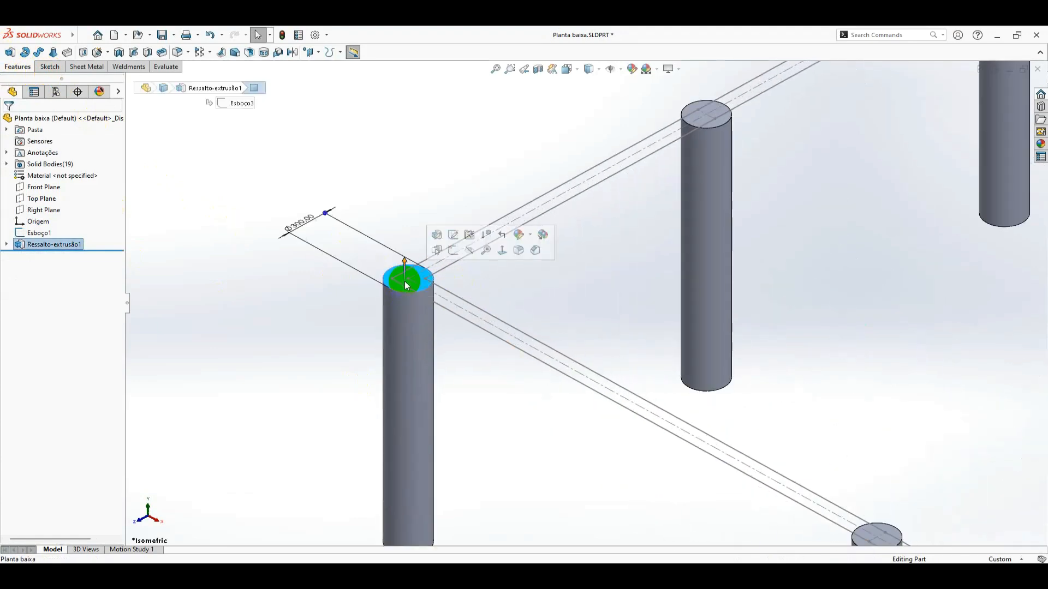
{"action": "left_click", "coordinate": [271, 303]}
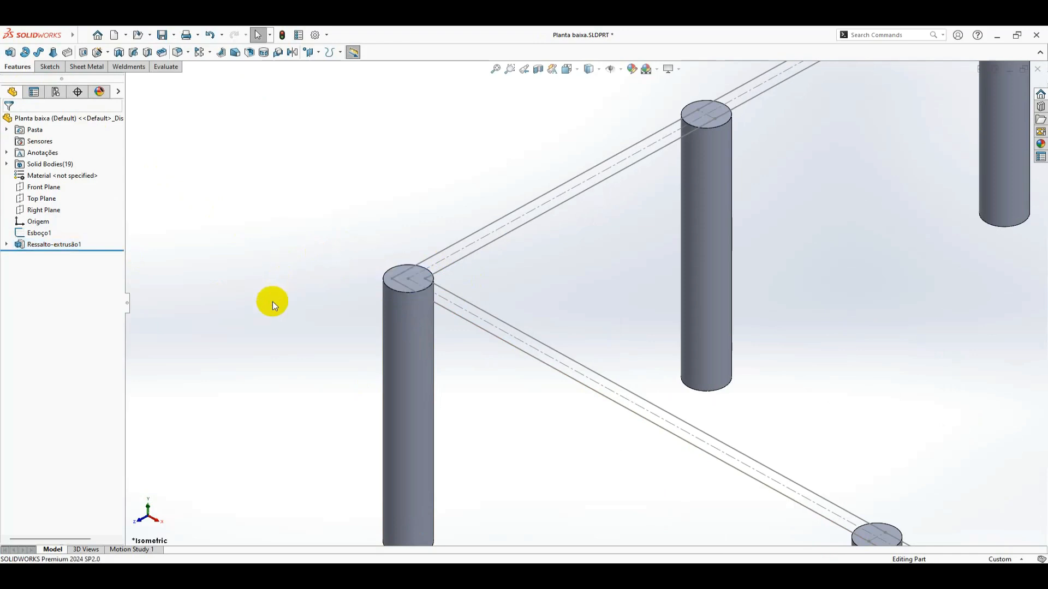
- Start a sketch on the Top Plane and draw a center rectangle of about 587 x 592 mm on the pile at the origin
{"action": "left_click", "coordinate": [43, 202]}
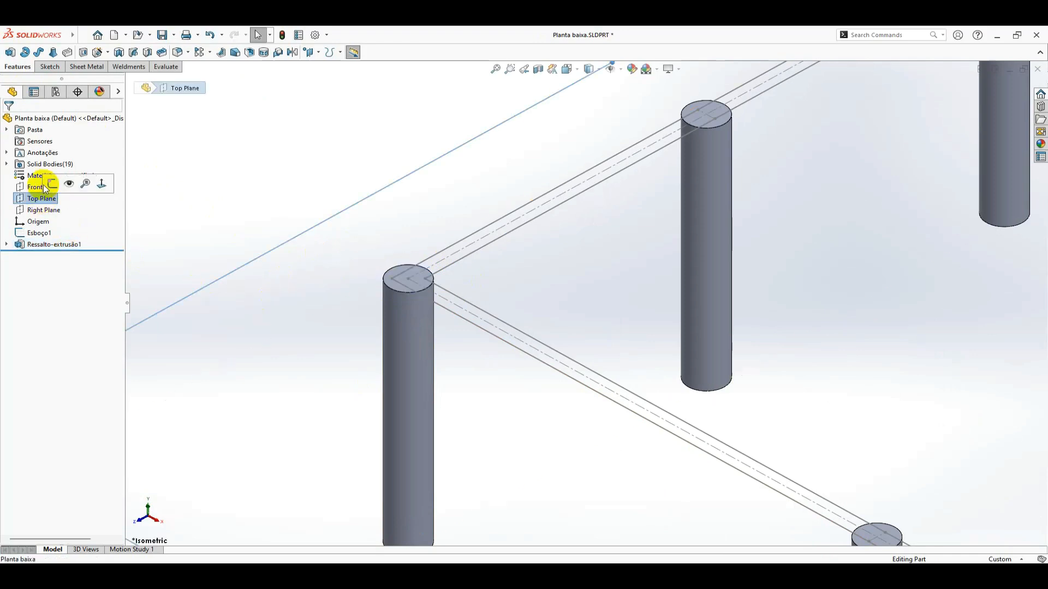
{"action": "left_click", "coordinate": [53, 186]}
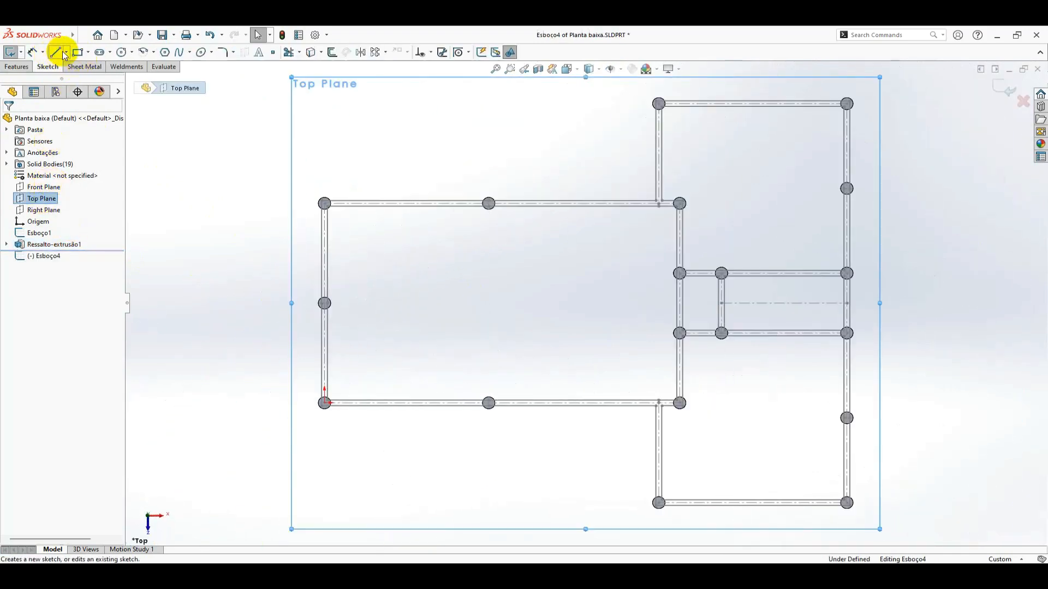
{"action": "left_click", "coordinate": [76, 56]}
{"action": "scroll", "coordinate": [369, 375], "scroll_direction": "down", "scroll_amount": 8}
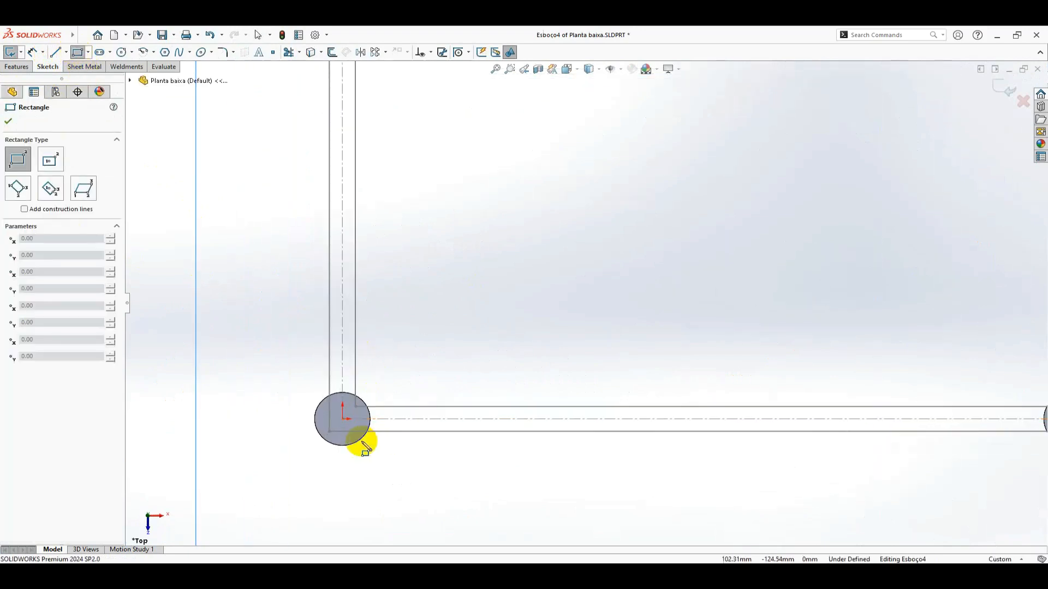
{"action": "left_click", "coordinate": [49, 160]}
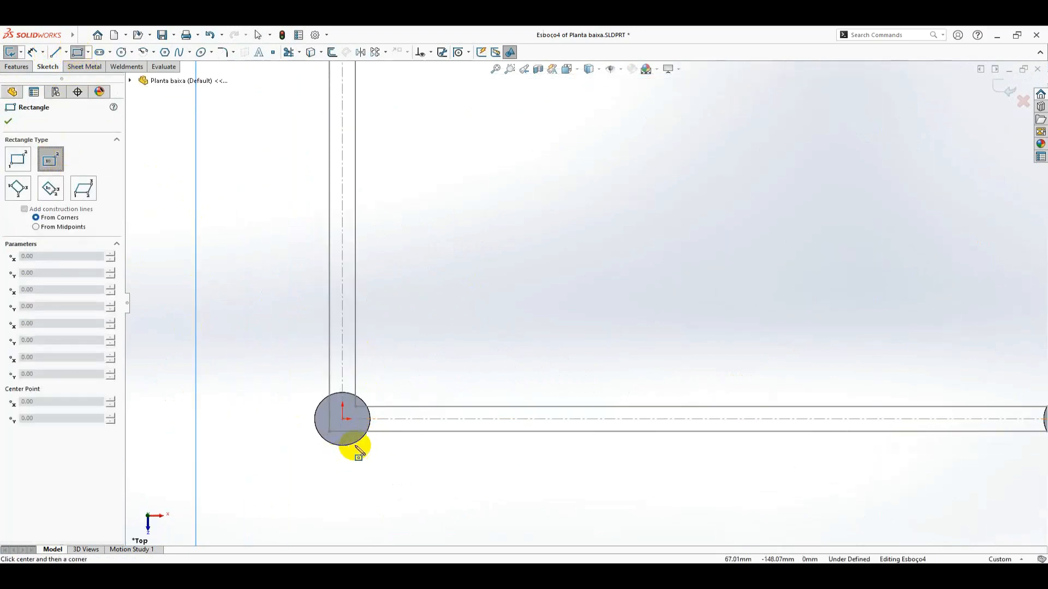
{"action": "left_click", "coordinate": [342, 419]}
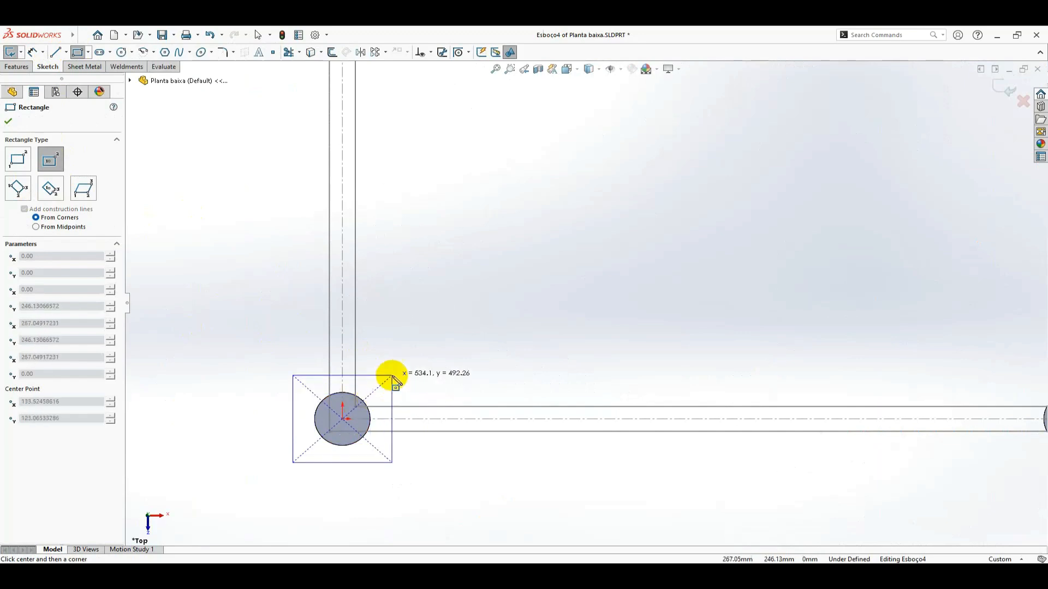
{"action": "left_click", "coordinate": [396, 366]}
- Draw center rectangles on the large room's bottom-wall middle pile, about 444 x 592 mm, and lower-right corner pile, about 635 x 627 mm
{"action": "scroll", "coordinate": [827, 403], "scroll_direction": "up", "scroll_amount": 3}
{"action": "scroll", "coordinate": [803, 368], "scroll_direction": "down", "scroll_amount": 2}
{"action": "scroll", "coordinate": [635, 298], "scroll_direction": "down", "scroll_amount": 2}
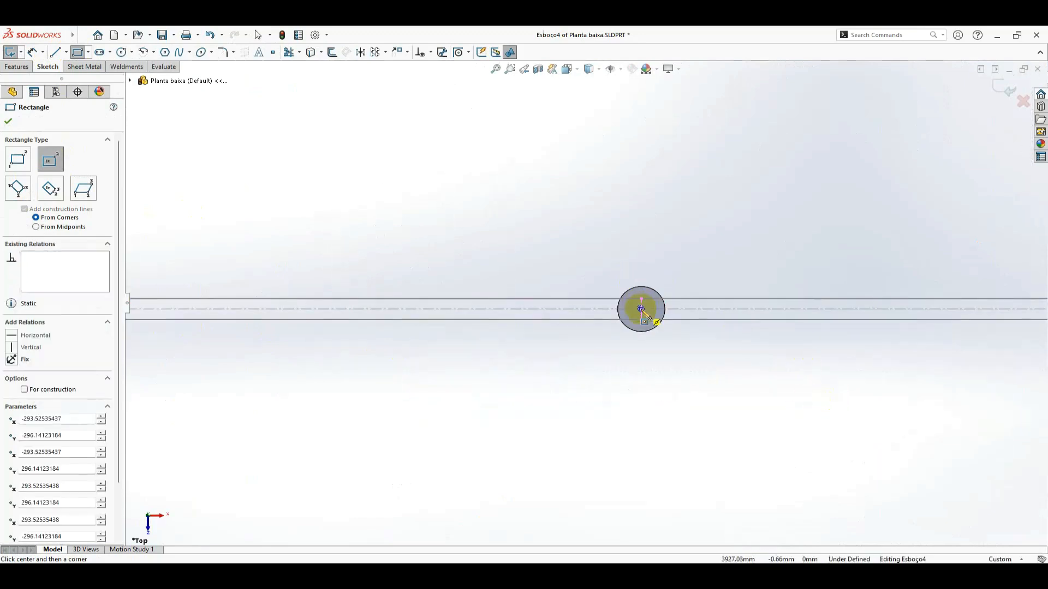
{"action": "left_click", "coordinate": [641, 309]}
{"action": "left_click", "coordinate": [676, 266]}
{"action": "scroll", "coordinate": [676, 320], "scroll_direction": "up", "scroll_amount": 5}
{"action": "scroll", "coordinate": [829, 306], "scroll_direction": "down", "scroll_amount": 6}
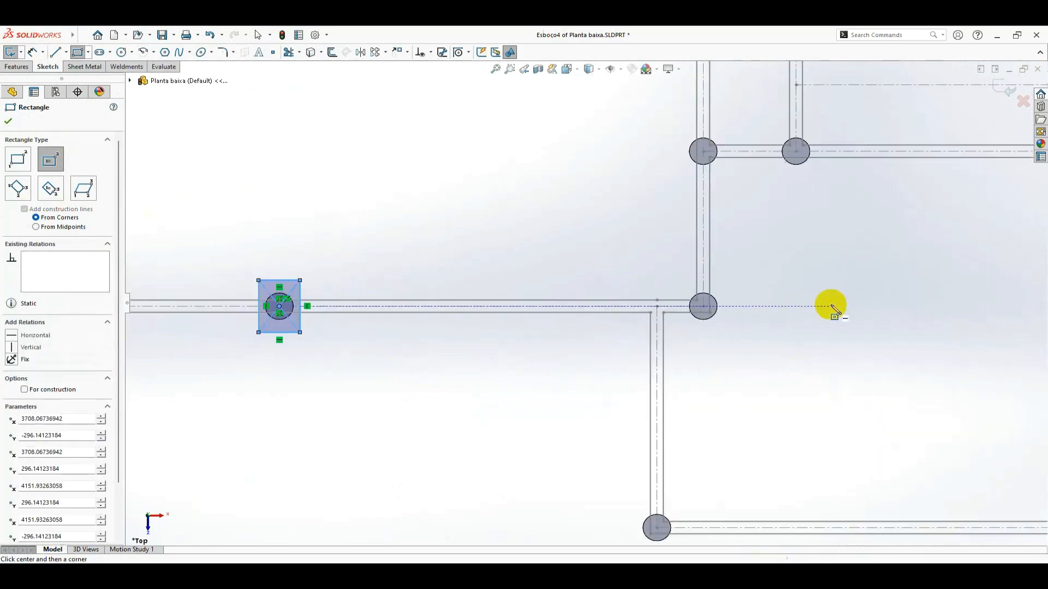
{"action": "left_click", "coordinate": [645, 307]}
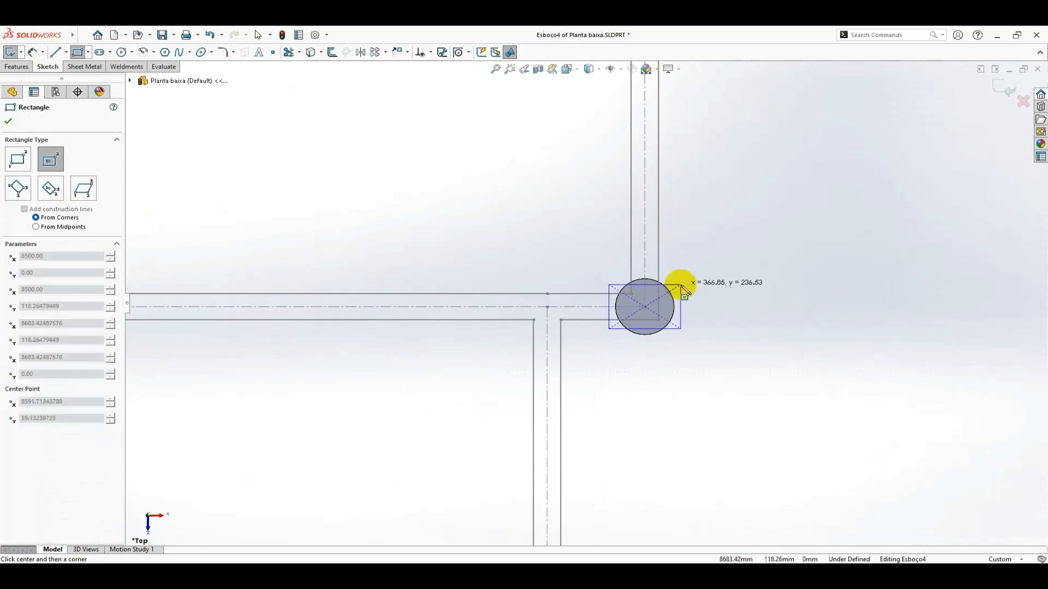
{"action": "left_click", "coordinate": [705, 245]}
- Draw center rectangles on the lower room's bottom corner piles, about 579 x 533 mm at the left and 644 x 693 mm at the right
{"action": "scroll", "coordinate": [686, 354], "scroll_direction": "up", "scroll_amount": 3}
{"action": "scroll", "coordinate": [610, 425], "scroll_direction": "down", "scroll_amount": 5}
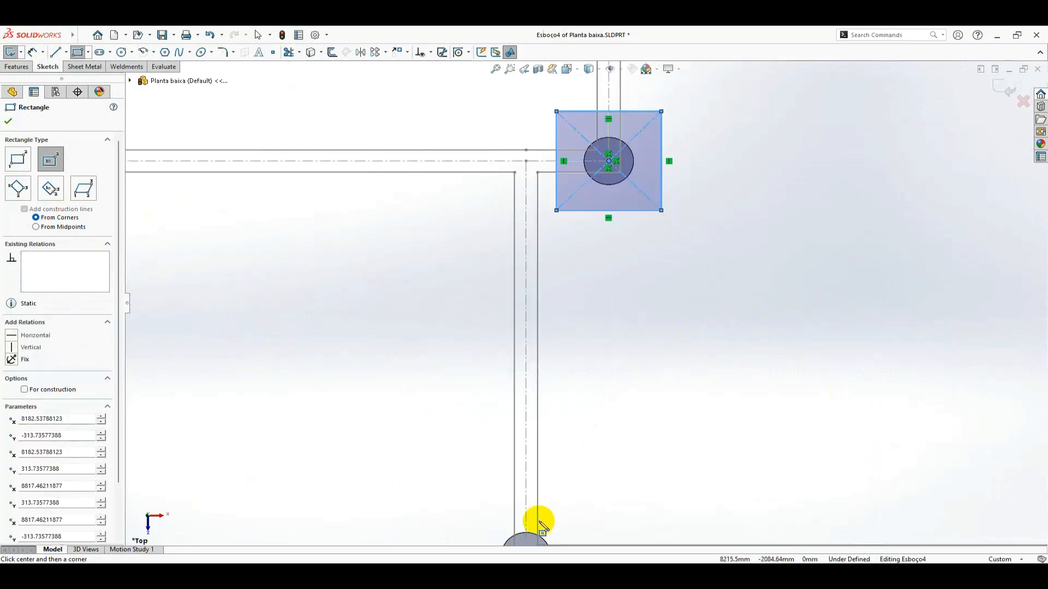
{"action": "left_click", "coordinate": [548, 389]}
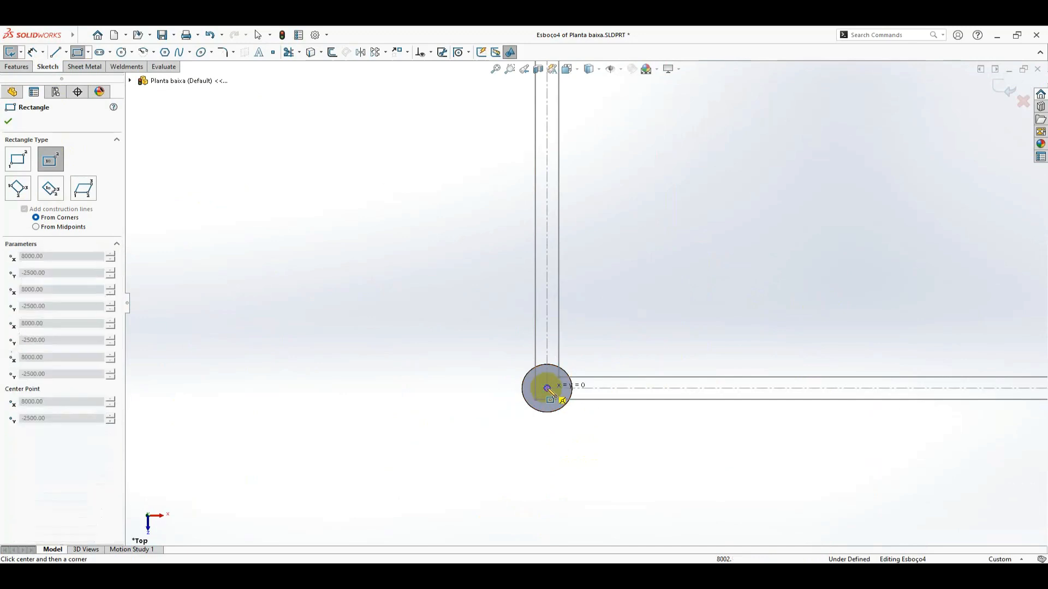
{"action": "left_click", "coordinate": [596, 345]}
{"action": "scroll", "coordinate": [716, 374], "scroll_direction": "up", "scroll_amount": 4}
{"action": "scroll", "coordinate": [830, 316], "scroll_direction": "down", "scroll_amount": 5}
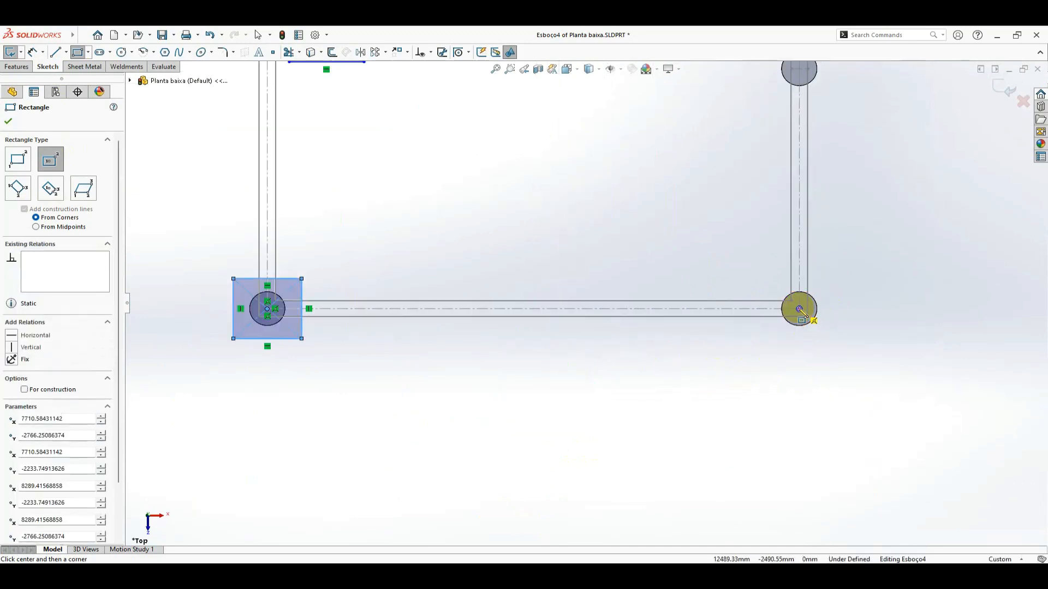
{"action": "left_click", "coordinate": [800, 310]}
{"action": "left_click", "coordinate": [833, 271]}
- Draw center rectangles on the lower room's right-wall pile, about 757 x 488 mm, and the small room's lower-right pile, about 419 x 506 mm
{"action": "scroll", "coordinate": [843, 229], "scroll_direction": "up", "scroll_amount": 4}
{"action": "scroll", "coordinate": [797, 194], "scroll_direction": "down", "scroll_amount": 5}
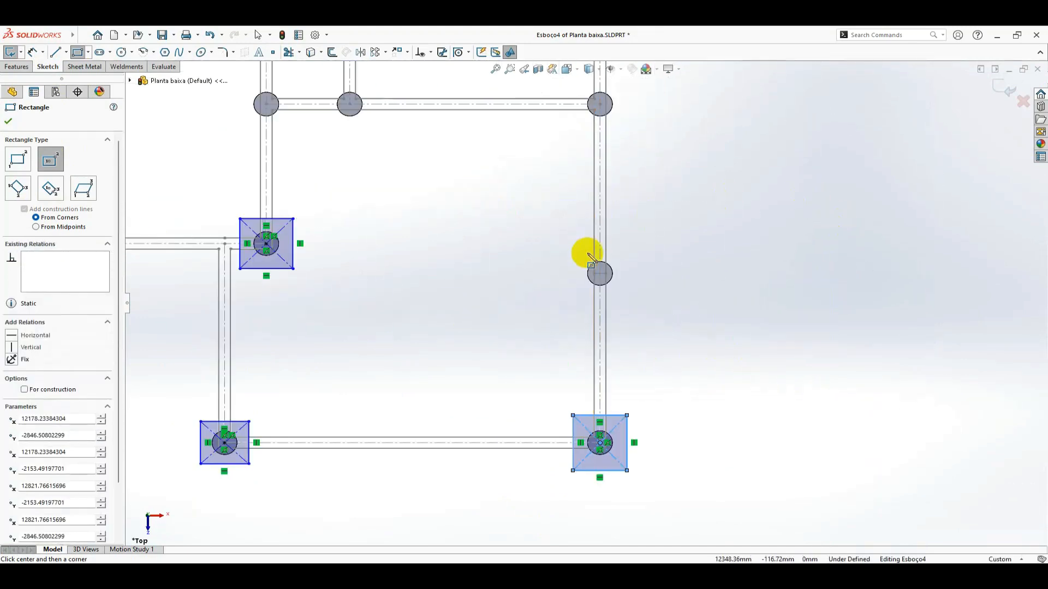
{"action": "scroll", "coordinate": [603, 276], "scroll_direction": "down", "scroll_amount": 5}
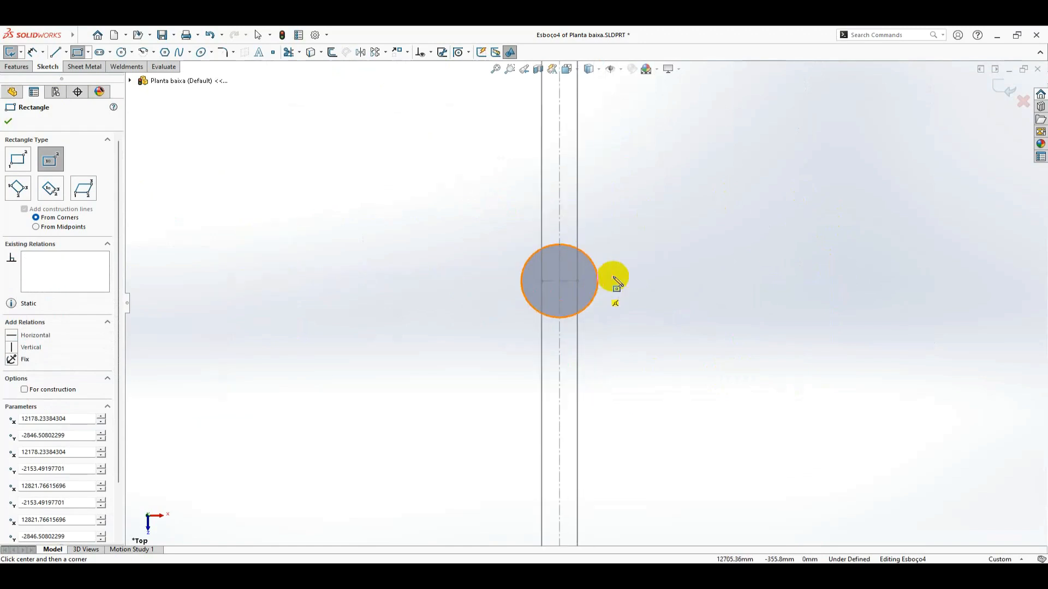
{"action": "left_click", "coordinate": [559, 281]}
{"action": "left_click", "coordinate": [655, 222]}
{"action": "scroll", "coordinate": [591, 198], "scroll_direction": "up", "scroll_amount": 4}
{"action": "scroll", "coordinate": [578, 178], "scroll_direction": "down", "scroll_amount": 5}
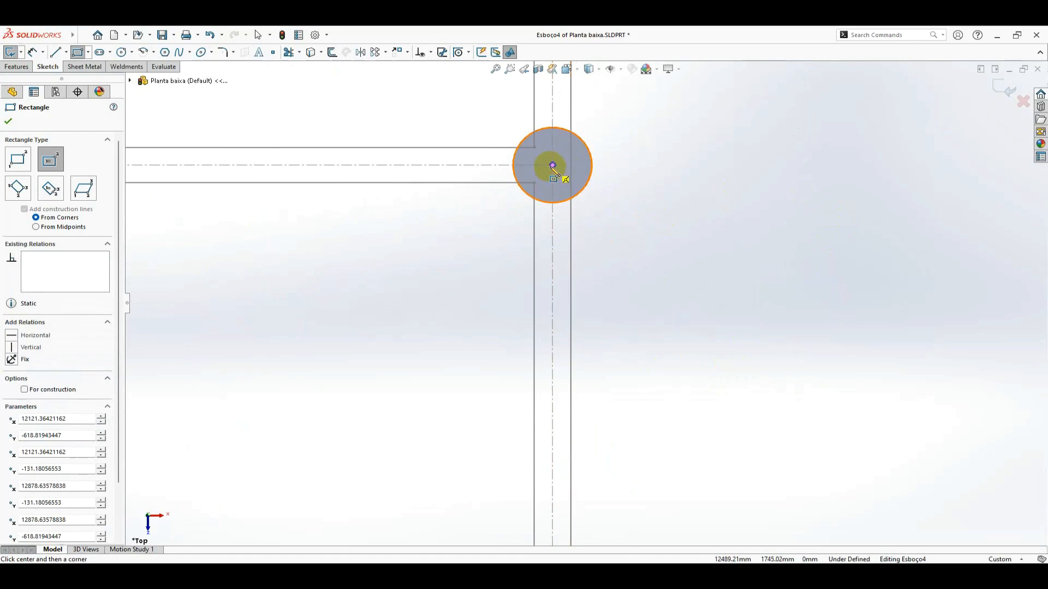
{"action": "left_click", "coordinate": [552, 165]}
{"action": "left_click", "coordinate": [607, 102]}
- Draw center rectangles on the two remaining piles of the small rooms' lower wall, about 700 x 634 mm and 578 x 634 mm
{"action": "scroll", "coordinate": [592, 115], "scroll_direction": "up", "scroll_amount": 6}
{"action": "scroll", "coordinate": [284, 226], "scroll_direction": "down", "scroll_amount": 4}
{"action": "scroll", "coordinate": [280, 224], "scroll_direction": "up", "scroll_amount": 3}
{"action": "scroll", "coordinate": [546, 164], "scroll_direction": "down", "scroll_amount": 2}
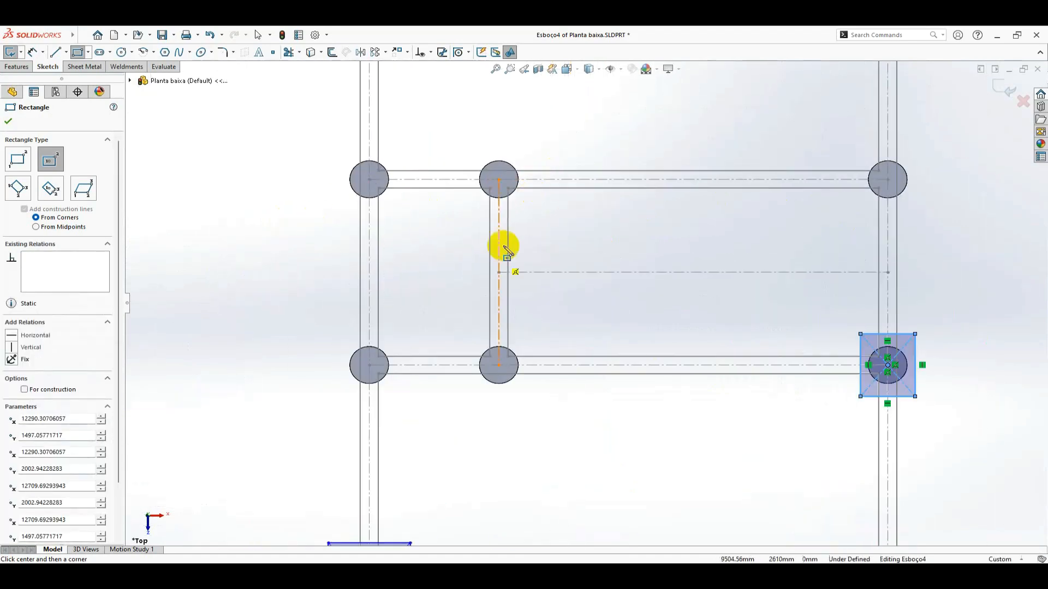
{"action": "left_click", "coordinate": [498, 365]}
{"action": "left_click", "coordinate": [544, 326]}
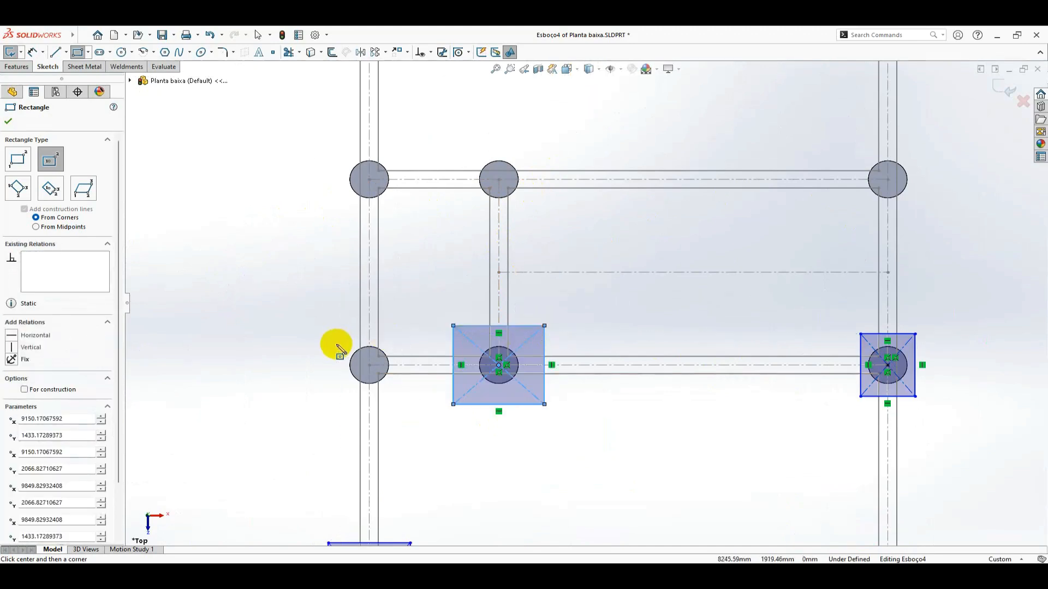
{"action": "left_click", "coordinate": [368, 365]}
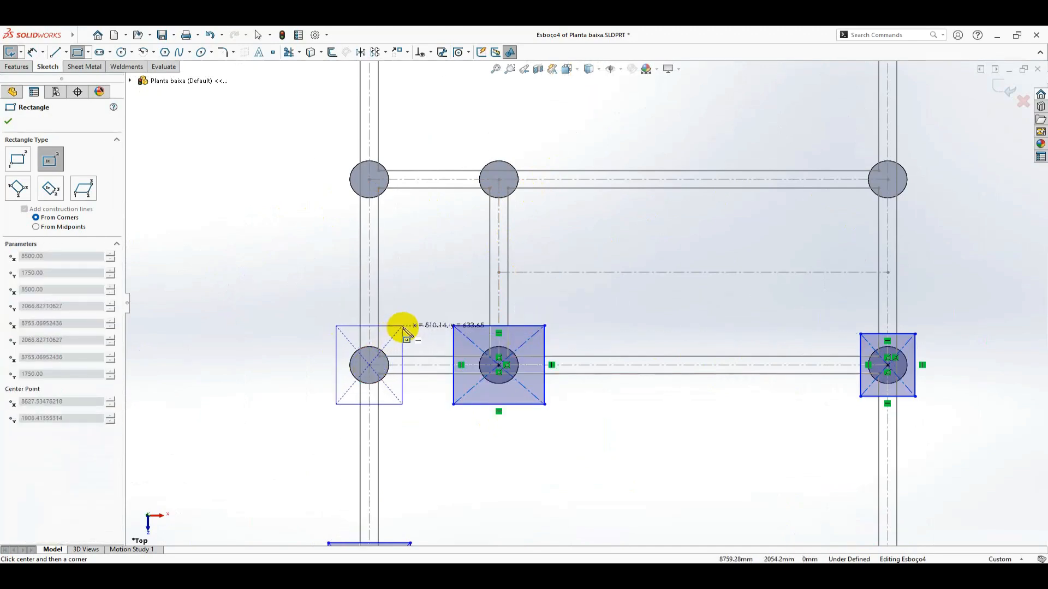
{"action": "left_click", "coordinate": [407, 326]}
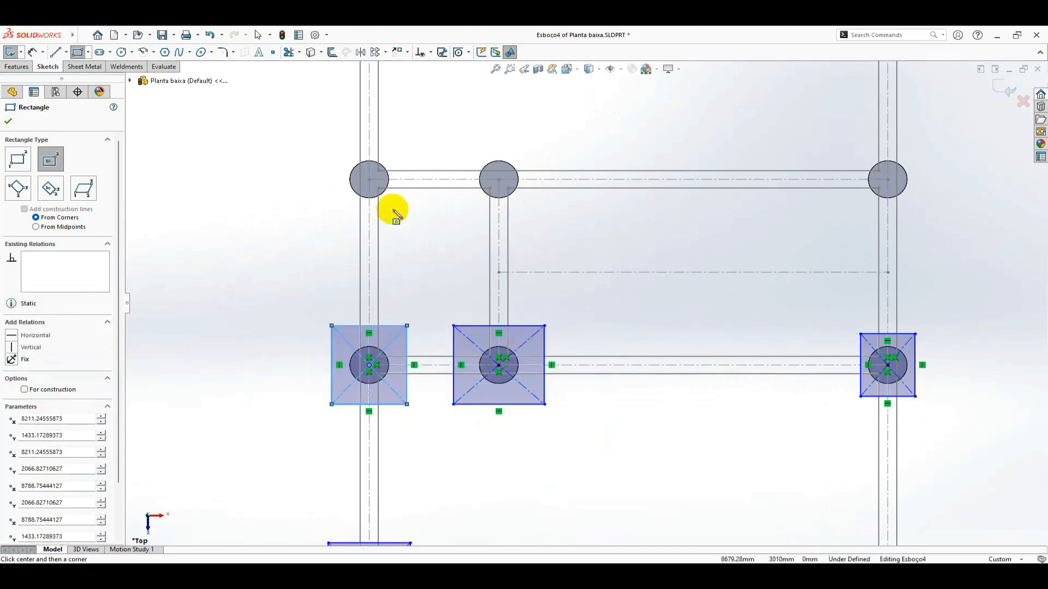
- Draw center rectangles about 606 mm high on the small rooms' three upper-wall piles, about 578, 557 and 644 mm wide from left to right
{"action": "left_click", "coordinate": [369, 179]}
{"action": "left_click", "coordinate": [407, 142]}
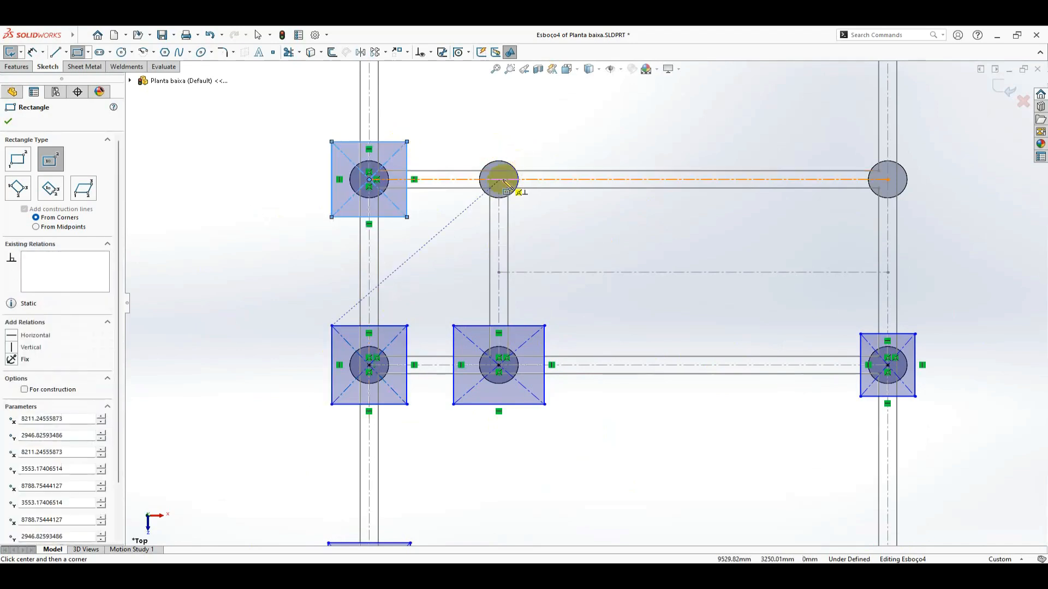
{"action": "left_click", "coordinate": [499, 180]}
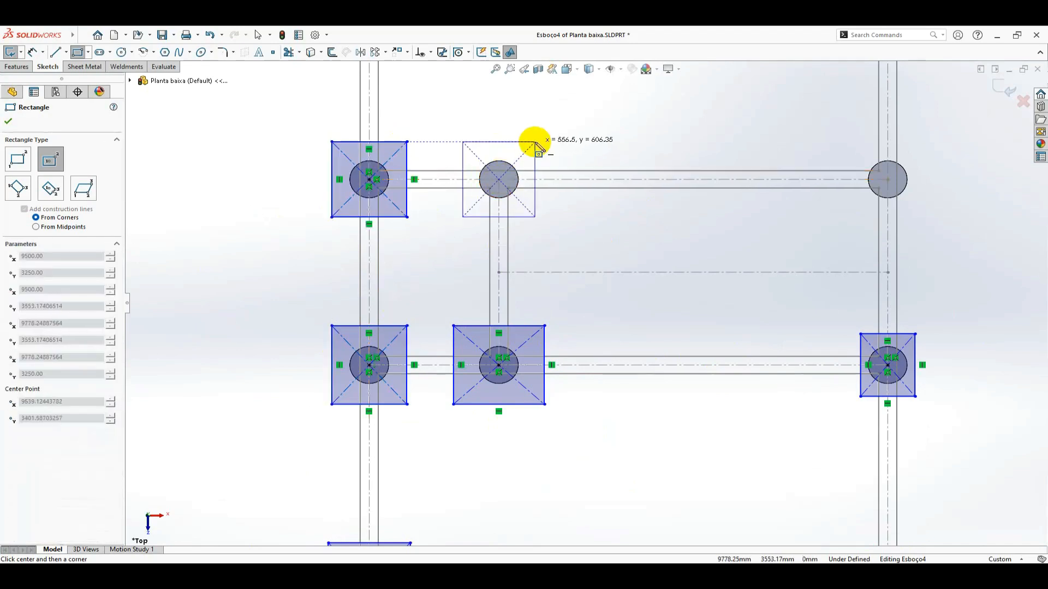
{"action": "left_click", "coordinate": [534, 142]}
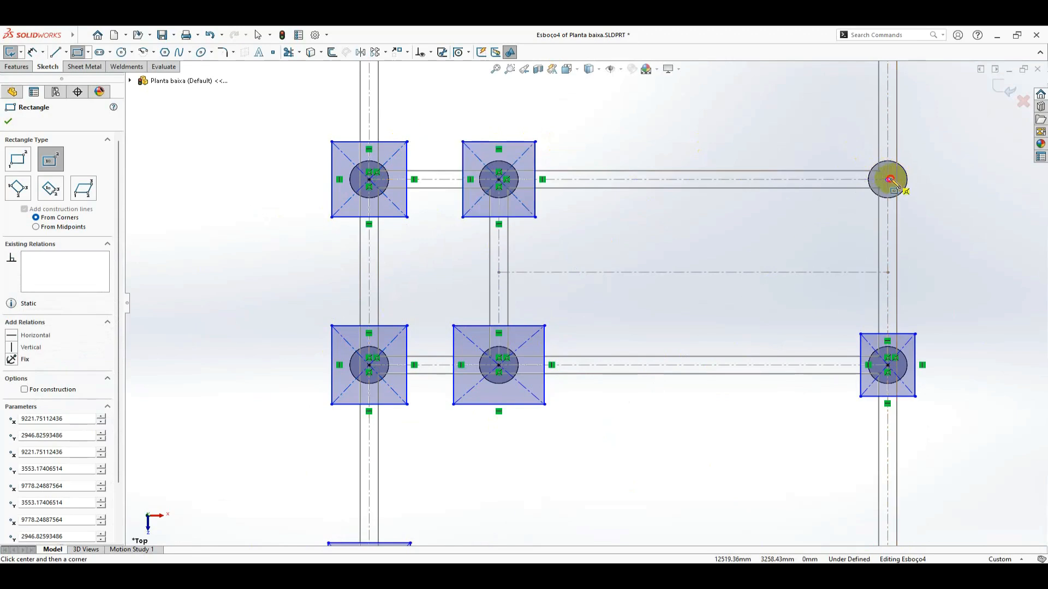
{"action": "left_click", "coordinate": [888, 180]}
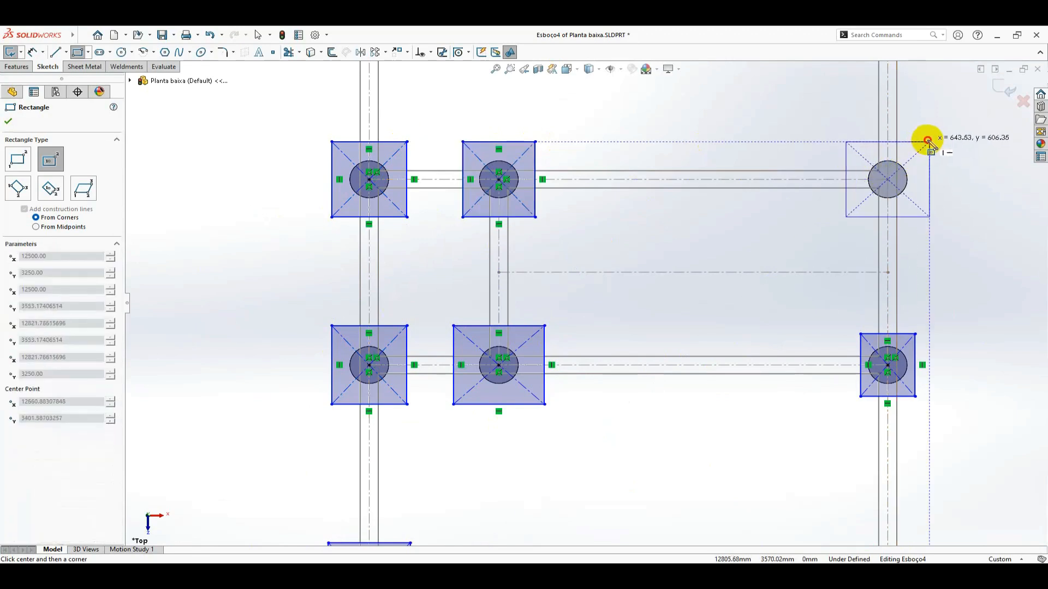
{"action": "left_click", "coordinate": [927, 141]}
- Draw a center rectangle of about 377 x 385 mm on the pile in the middle of the upper room's right wall
{"action": "scroll", "coordinate": [725, 241], "scroll_direction": "up", "scroll_amount": 5}
{"action": "scroll", "coordinate": [649, 264], "scroll_direction": "down", "scroll_amount": 4}
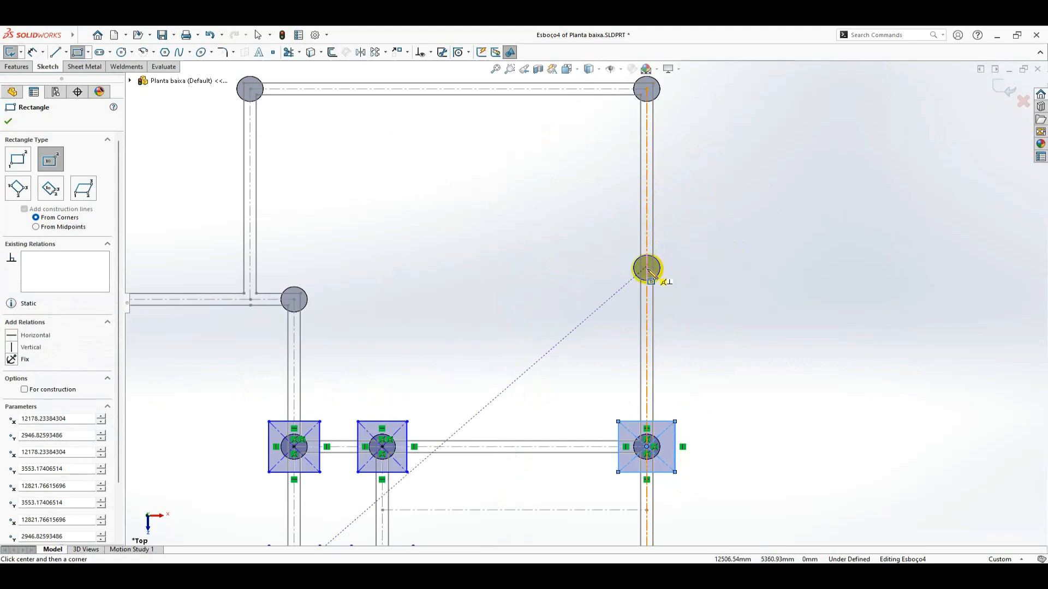
{"action": "scroll", "coordinate": [648, 270], "scroll_direction": "down", "scroll_amount": 3}
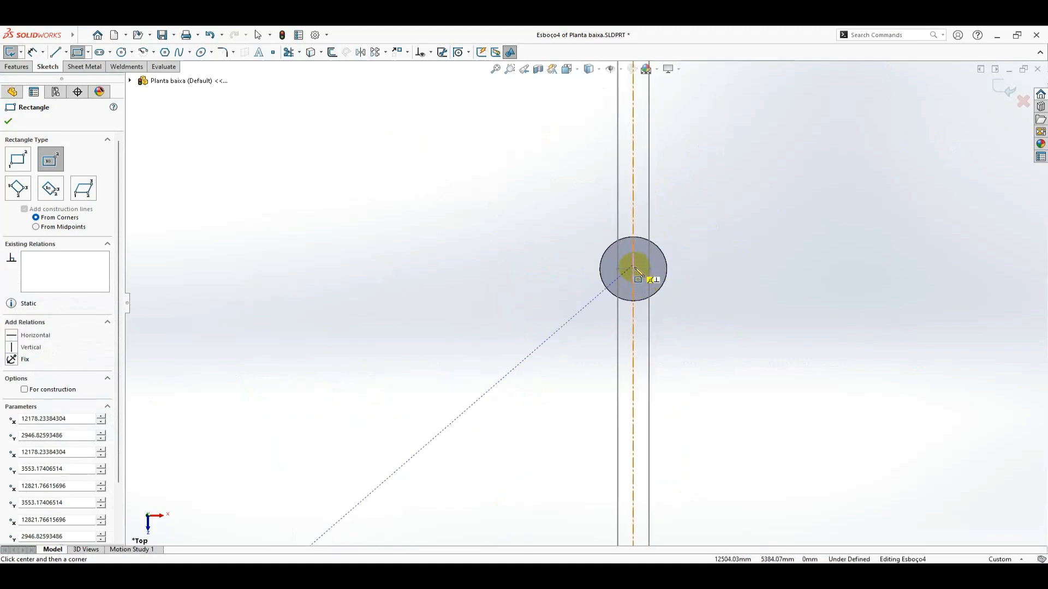
{"action": "scroll", "coordinate": [625, 279], "scroll_direction": "down", "scroll_amount": 3}
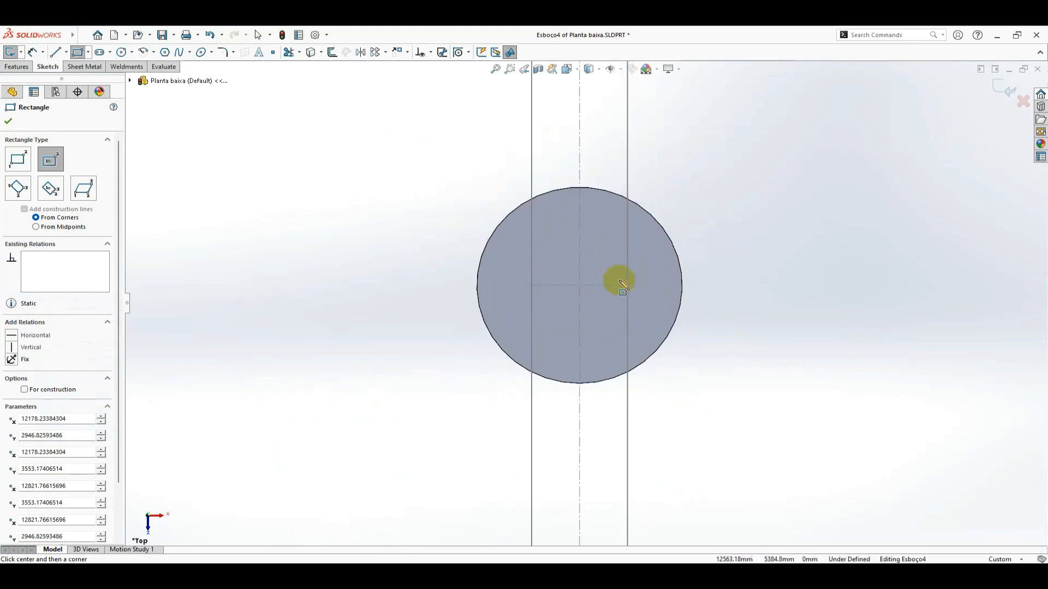
{"action": "left_click", "coordinate": [579, 285]}
{"action": "left_click", "coordinate": [709, 159]}
{"action": "scroll", "coordinate": [629, 205], "scroll_direction": "up", "scroll_amount": 7}
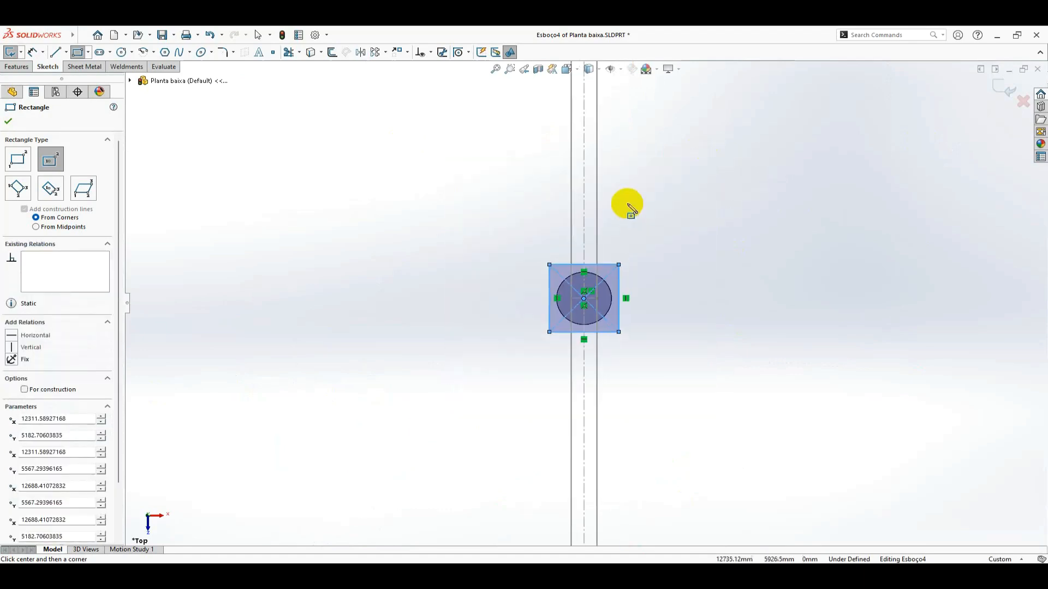
- Draw center rectangles on the upper room's top corner piles, about 534 x 576 mm at the right and 579 x 718 mm at the left
{"action": "scroll", "coordinate": [590, 153], "scroll_direction": "down", "scroll_amount": 3}
{"action": "scroll", "coordinate": [594, 158], "scroll_direction": "down", "scroll_amount": 2}
{"action": "left_click", "coordinate": [570, 208]}
{"action": "left_click", "coordinate": [620, 148]}
{"action": "scroll", "coordinate": [620, 153], "scroll_direction": "up", "scroll_amount": 3}
{"action": "scroll", "coordinate": [187, 282], "scroll_direction": "down", "scroll_amount": 3}
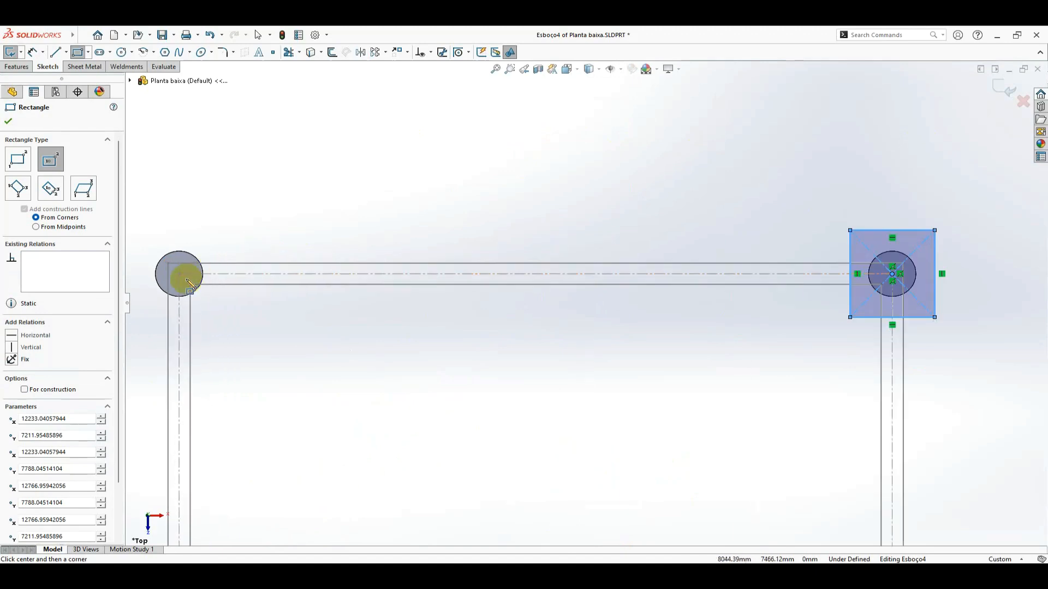
{"action": "left_click", "coordinate": [180, 274]}
{"action": "left_click", "coordinate": [227, 219]}
- Draw center rectangles on the large room's upper-right corner pile, about 710 x 571 mm, and top-wall middle pile, about 599 x 520 mm
{"action": "scroll", "coordinate": [229, 361], "scroll_direction": "up", "scroll_amount": 3}
{"action": "scroll", "coordinate": [388, 450], "scroll_direction": "down", "scroll_amount": 3}
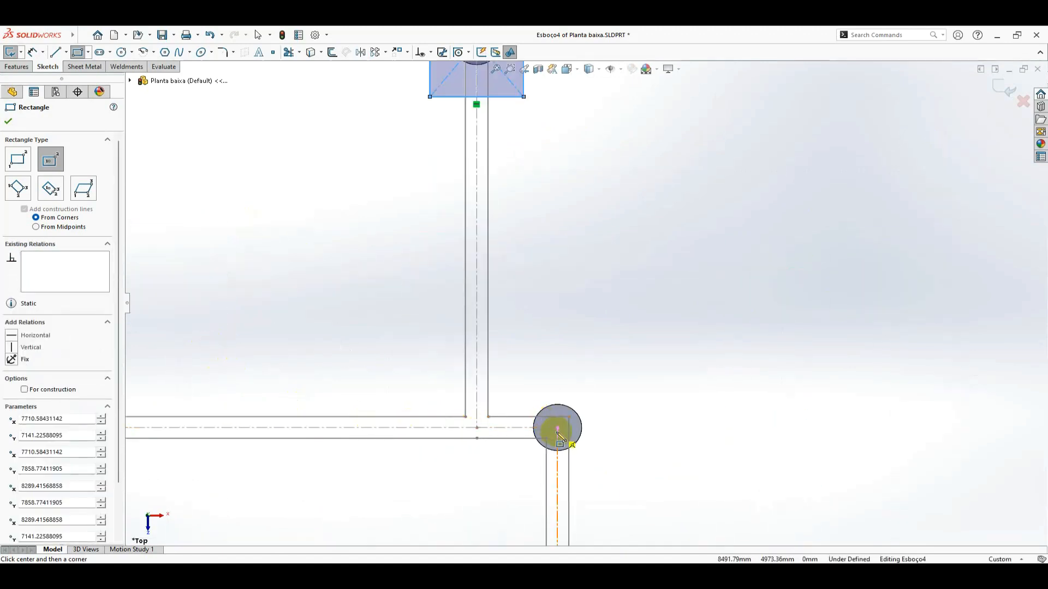
{"action": "left_click", "coordinate": [558, 428]}
{"action": "left_click", "coordinate": [612, 381]}
{"action": "scroll", "coordinate": [584, 300], "scroll_direction": "up", "scroll_amount": 3}
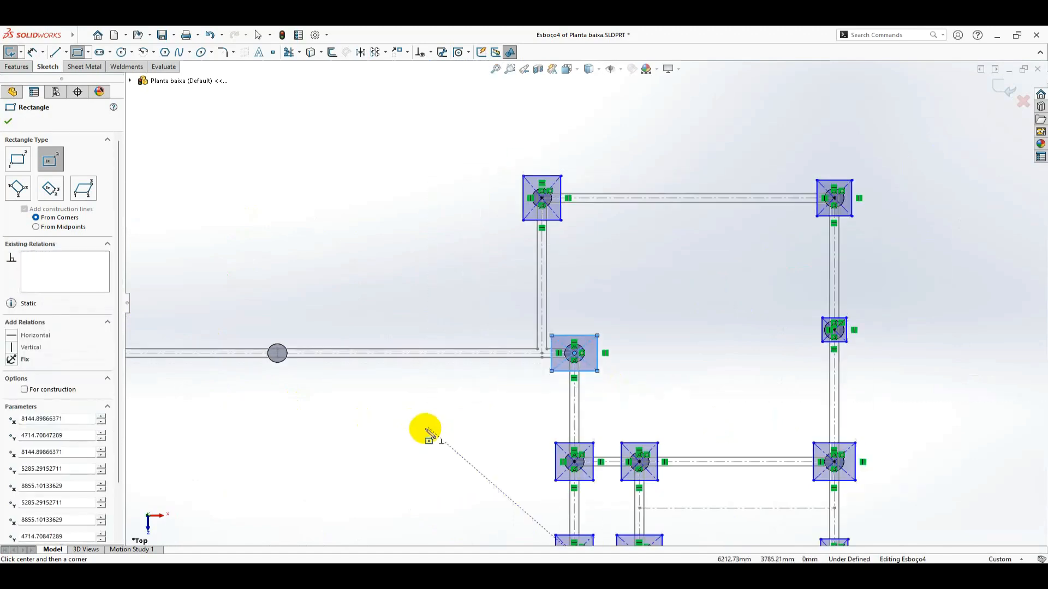
{"action": "scroll", "coordinate": [389, 350], "scroll_direction": "down", "scroll_amount": 3}
{"action": "left_click", "coordinate": [392, 348]}
{"action": "left_click", "coordinate": [431, 328]}
- Draw center rectangles on the large room's upper-left corner pile, about 587 x 520 mm, and left-wall middle pile, about 587 x 498 mm, and finish the Rectangle command
{"action": "scroll", "coordinate": [333, 361], "scroll_direction": "up", "scroll_amount": 3}
{"action": "scroll", "coordinate": [445, 326], "scroll_direction": "down", "scroll_amount": 3}
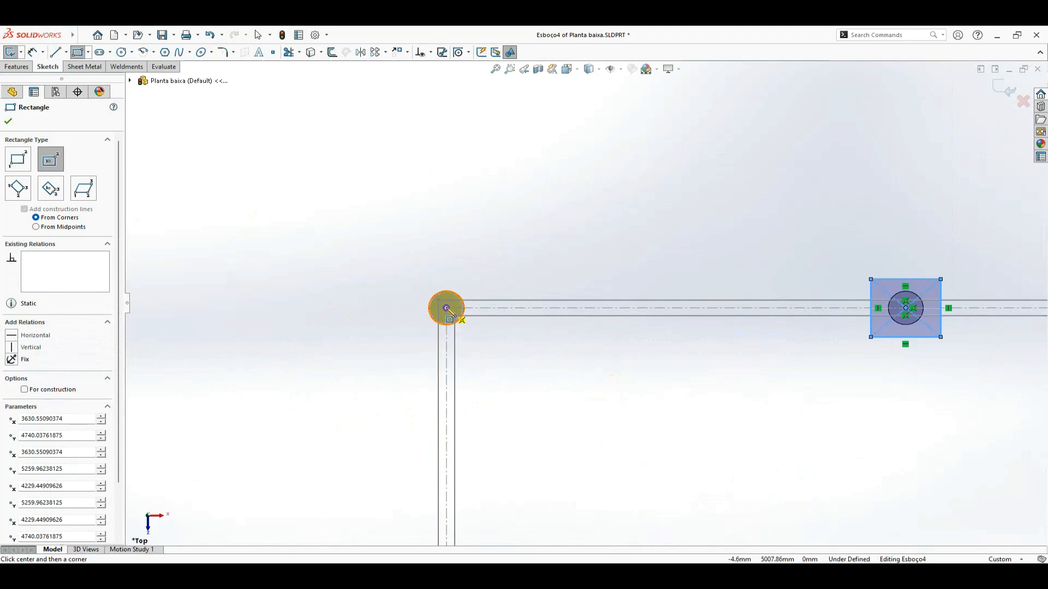
{"action": "left_click", "coordinate": [445, 308]}
{"action": "left_click", "coordinate": [478, 279]}
{"action": "scroll", "coordinate": [499, 434], "scroll_direction": "up", "scroll_amount": 3}
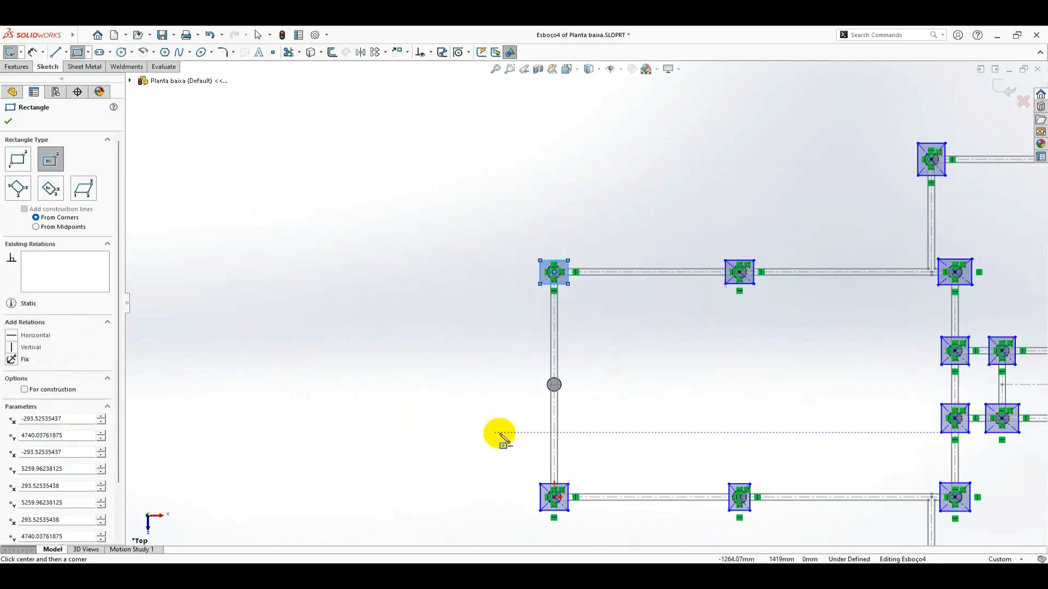
{"action": "scroll", "coordinate": [545, 425], "scroll_direction": "down", "scroll_amount": 3}
{"action": "left_click", "coordinate": [564, 323]}
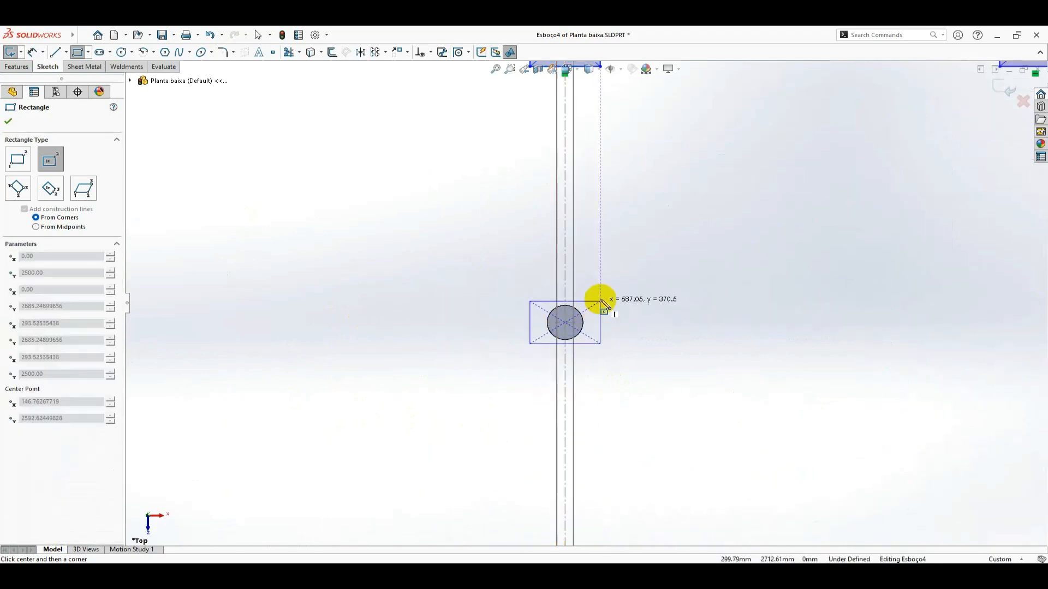
{"action": "left_click", "coordinate": [600, 291]}
{"action": "scroll", "coordinate": [565, 379], "scroll_direction": "up", "scroll_amount": 4}
{"action": "scroll", "coordinate": [566, 380], "scroll_direction": "up", "scroll_amount": 2}
{"action": "scroll", "coordinate": [802, 338], "scroll_direction": "down", "scroll_amount": 2}
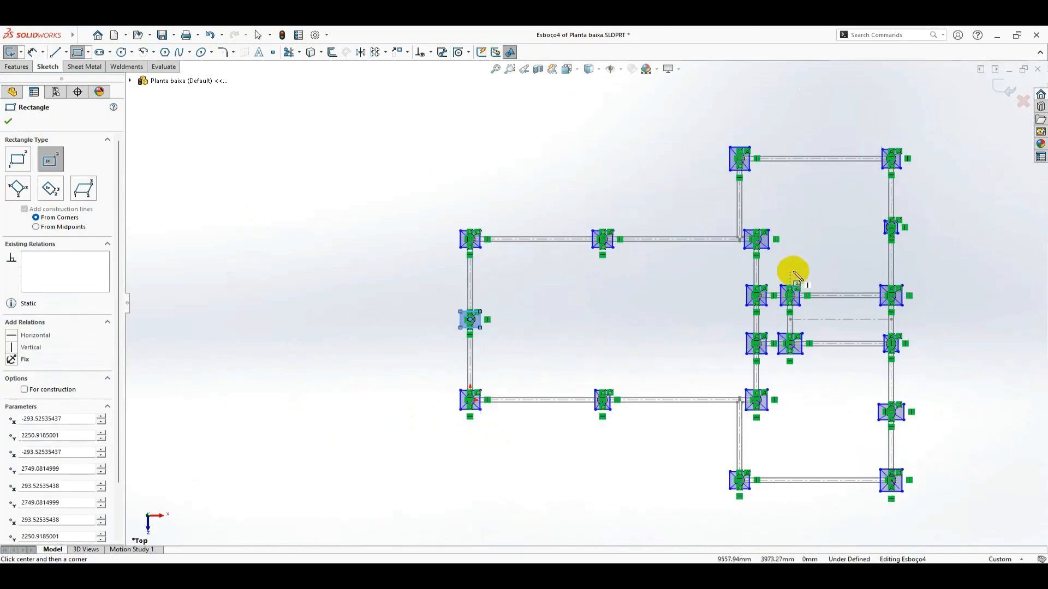
{"action": "left_click", "coordinate": [9, 121]}
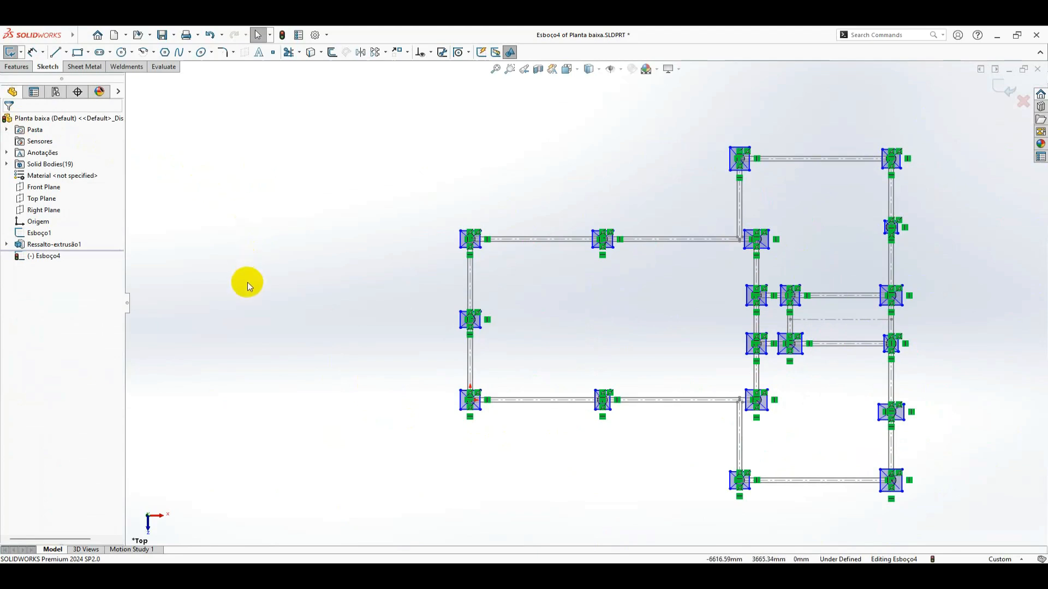
{"action": "scroll", "coordinate": [584, 297], "scroll_direction": "up", "scroll_amount": 2}
{"action": "scroll", "coordinate": [906, 343], "scroll_direction": "down", "scroll_amount": 1}
{"action": "scroll", "coordinate": [801, 360], "scroll_direction": "down", "scroll_amount": 1}
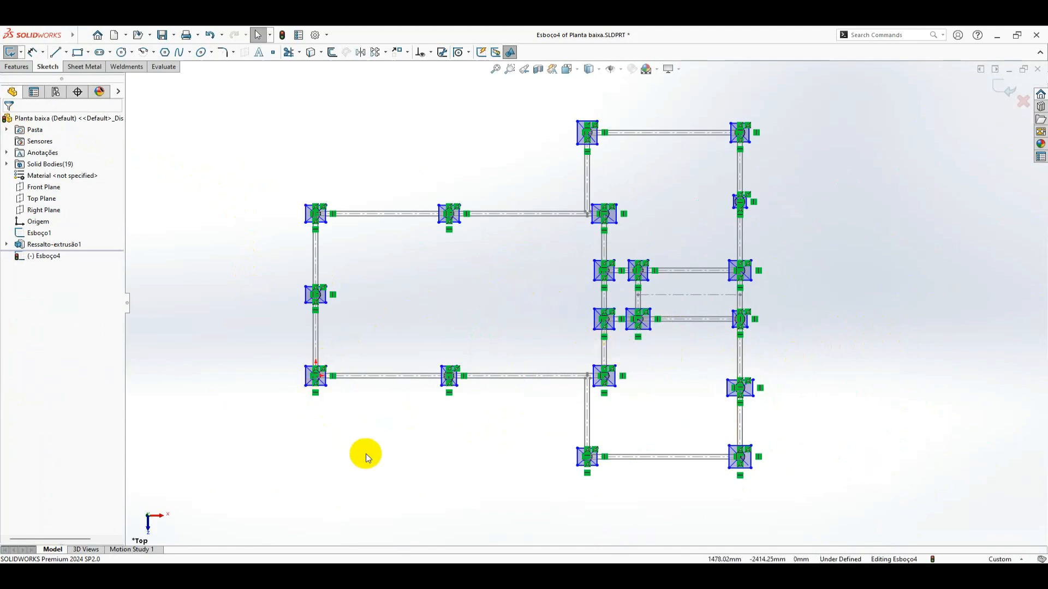
- Check the block plan size in the structural drawing PDF, return to SOLIDWORKS and dimension the large room's lower-left corner block height to 600 mm
{"action": "left_click", "coordinate": [395, 576]}
{"action": "left_click_drag", "start_coordinate": [250, 408], "coordinate": [473, 381]}
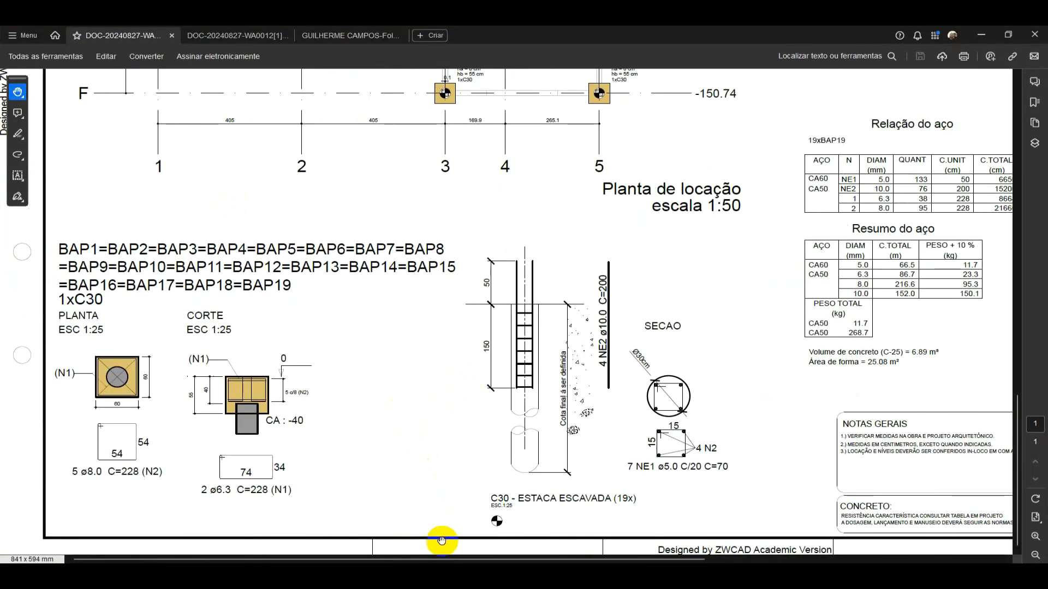
{"action": "left_click", "coordinate": [453, 576]}
{"action": "scroll", "coordinate": [283, 354], "scroll_direction": "down", "scroll_amount": 7}
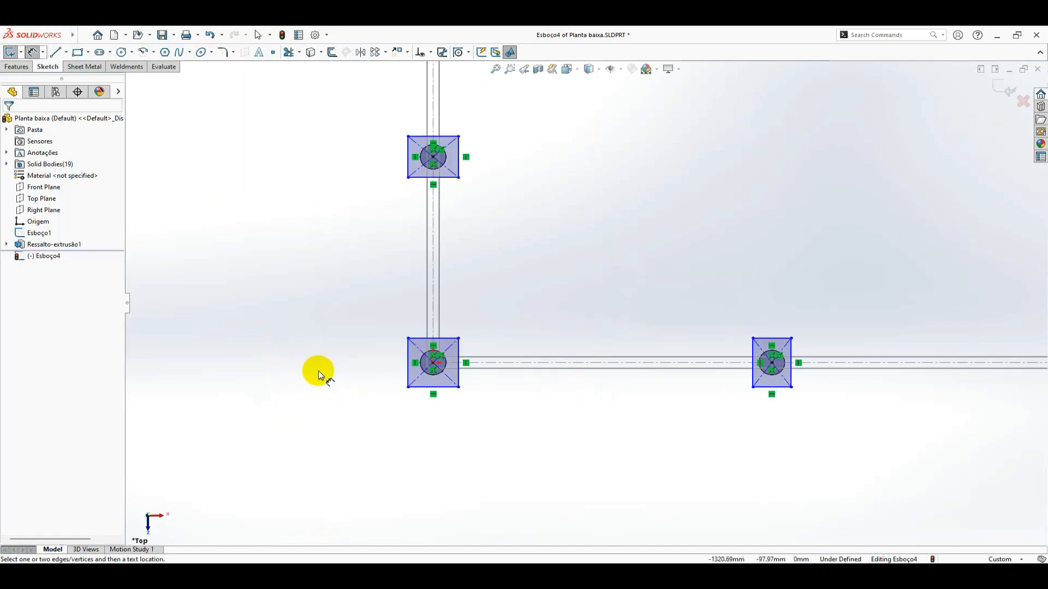
{"action": "left_click", "coordinate": [473, 338]}
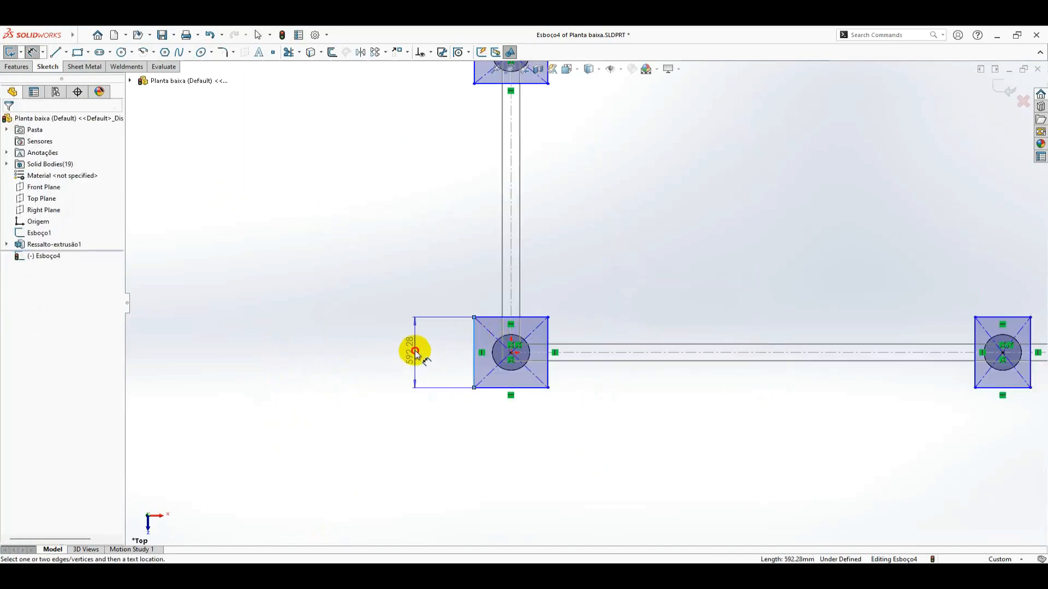
{"action": "left_click", "coordinate": [415, 351]}
{"action": "type", "text": "600"}
{"action": "key", "text": "Return"}
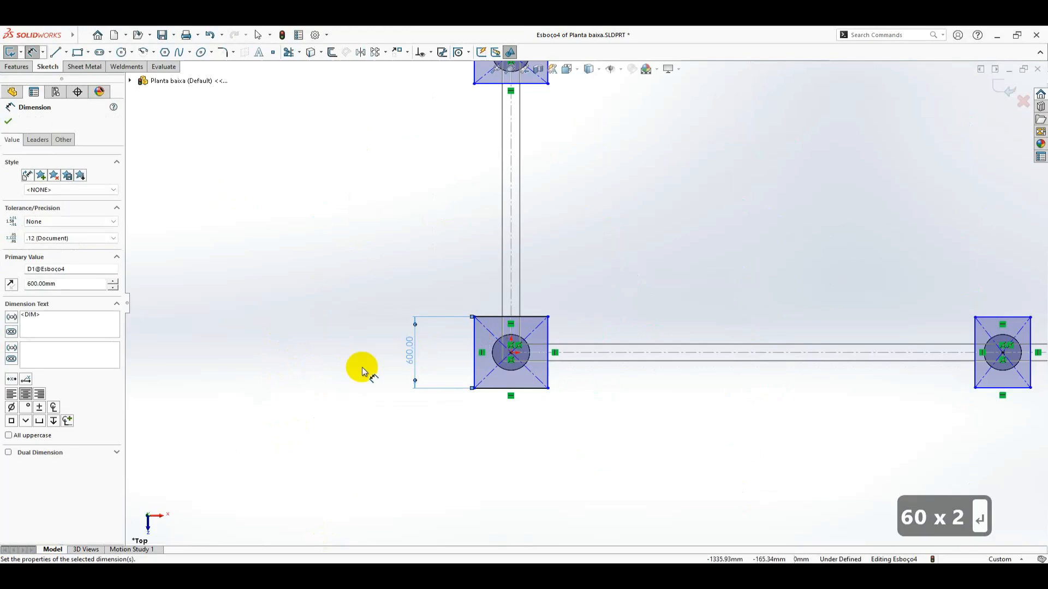
{"action": "key", "text": "Escape"}
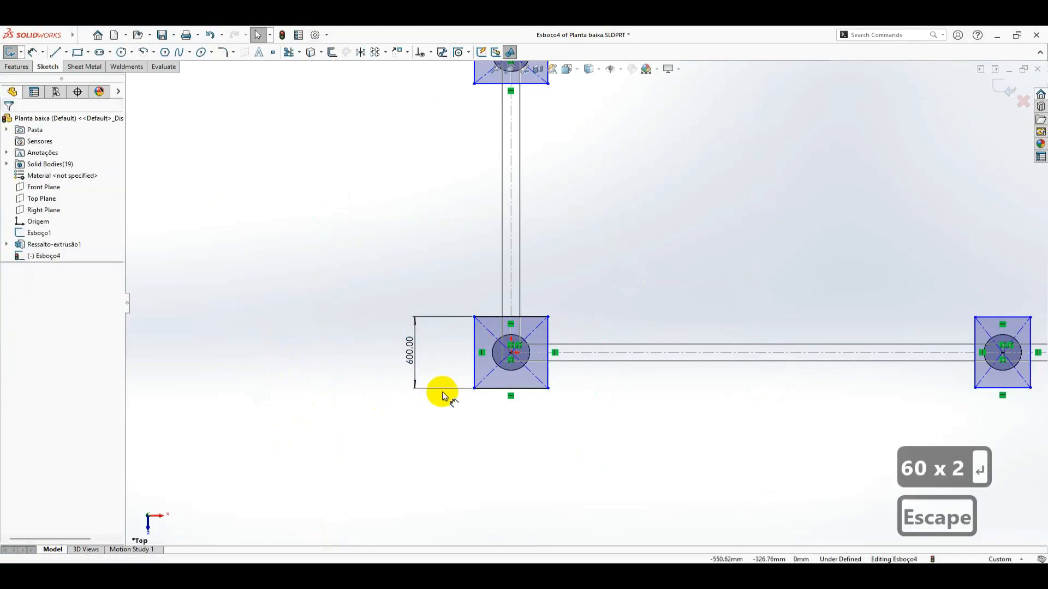
- Add an Equal relation between the vertical left edge and the bottom edge of the large room's lower-left corner block
{"action": "left_click", "coordinate": [474, 362]}
{"action": "left_click", "coordinate": [509, 388], "text": "ctrl"}
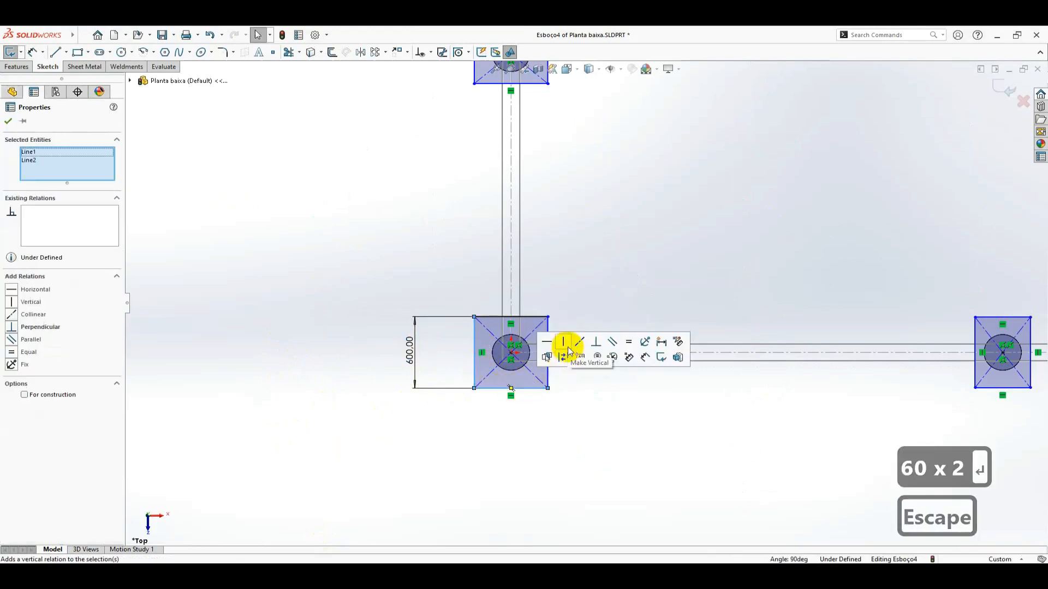
{"action": "left_click", "coordinate": [629, 342]}
{"action": "left_click", "coordinate": [634, 416]}
- Make two adjacent edges of the large room's bottom-wall middle block equal to the top edge of the lower-left corner block
{"action": "scroll", "coordinate": [737, 355], "scroll_direction": "up", "scroll_amount": 3}
{"action": "scroll", "coordinate": [840, 332], "scroll_direction": "down", "scroll_amount": 4}
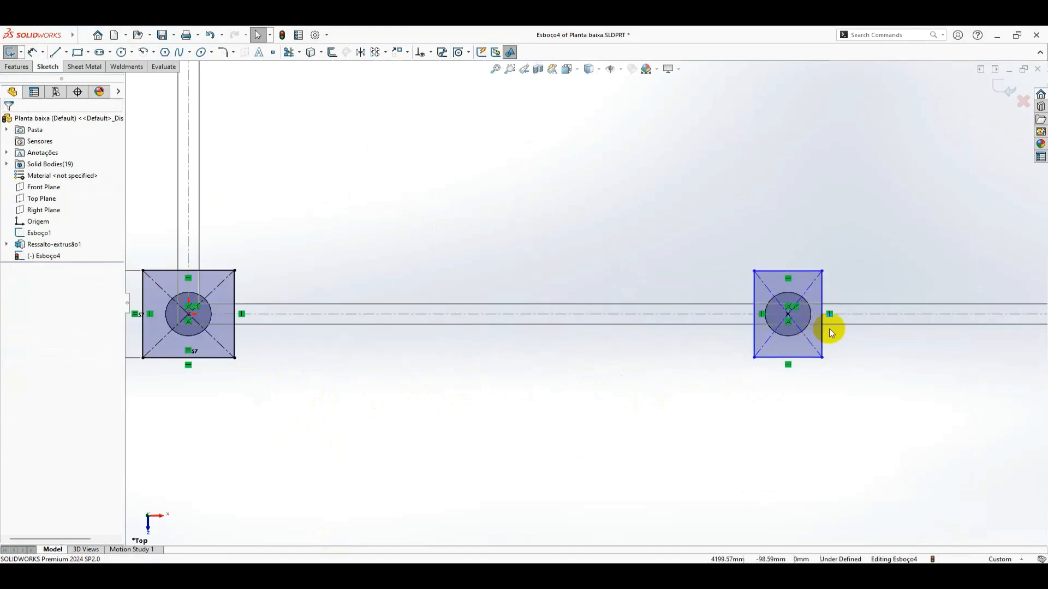
{"action": "scroll", "coordinate": [583, 303], "scroll_direction": "up", "scroll_amount": 1}
{"action": "left_click", "coordinate": [279, 277]}
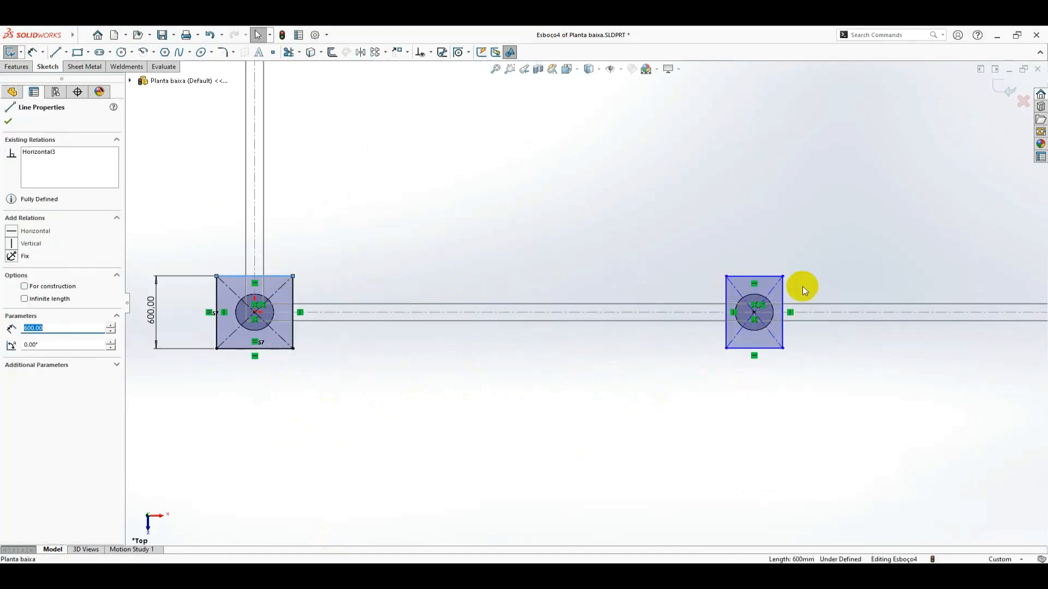
{"action": "left_click", "coordinate": [727, 298], "text": "ctrl"}
{"action": "left_click", "coordinate": [751, 278], "text": "ctrl"}
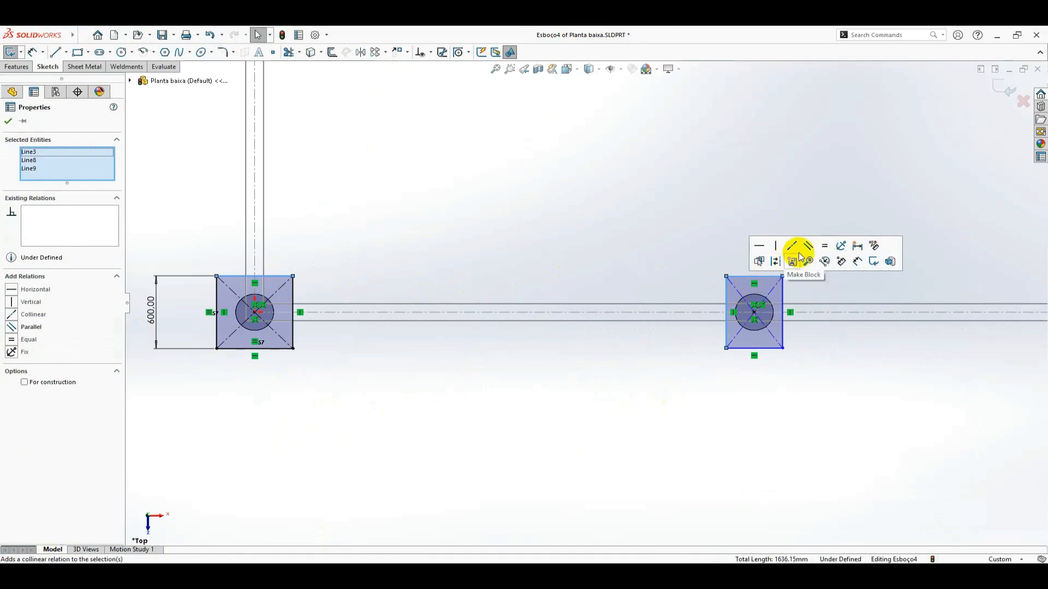
{"action": "left_click", "coordinate": [823, 243]}
- Make two adjacent edges of the large room's left-wall middle block equal to the lower-left corner block's top edge
{"action": "scroll", "coordinate": [377, 185], "scroll_direction": "up", "scroll_amount": 5}
{"action": "scroll", "coordinate": [459, 136], "scroll_direction": "down", "scroll_amount": 2}
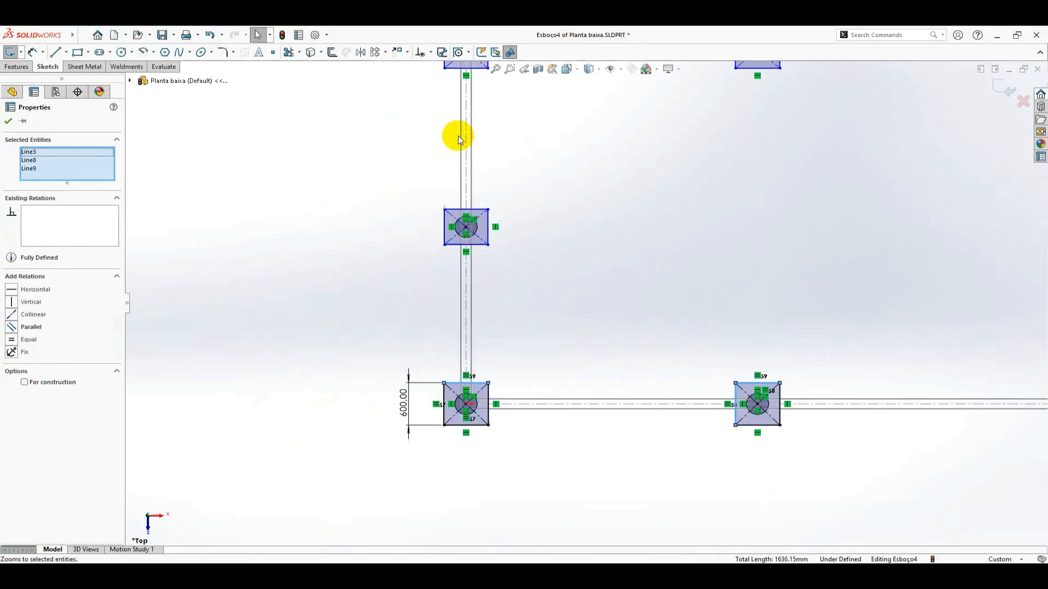
{"action": "left_click", "coordinate": [587, 347]}
{"action": "left_click", "coordinate": [476, 383]}
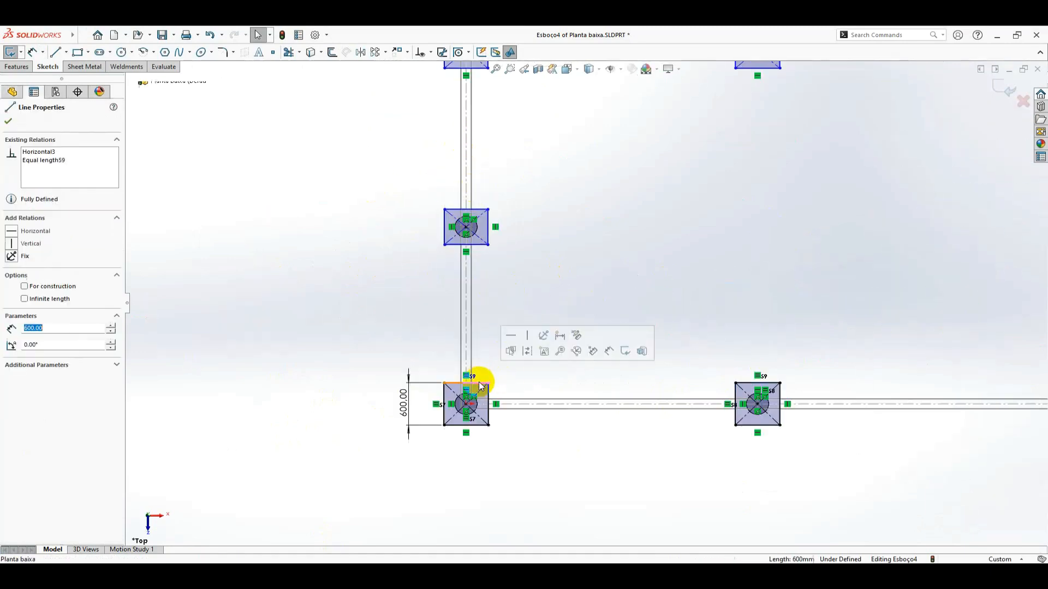
{"action": "left_click", "coordinate": [458, 245], "text": "ctrl"}
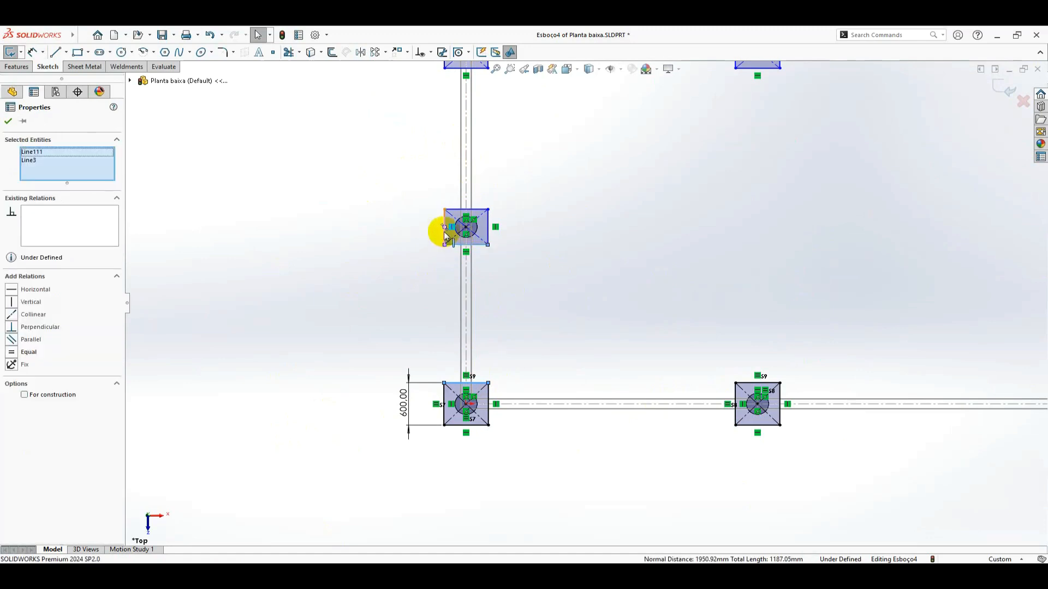
{"action": "left_click", "coordinate": [444, 233], "text": "ctrl"}
{"action": "left_click", "coordinate": [540, 186]}
- Apply an Equal relation from the left-wall middle block to adjacent edges of the large room's upper-left corner and top-wall middle blocks
{"action": "scroll", "coordinate": [528, 169], "scroll_direction": "up", "scroll_amount": 3}
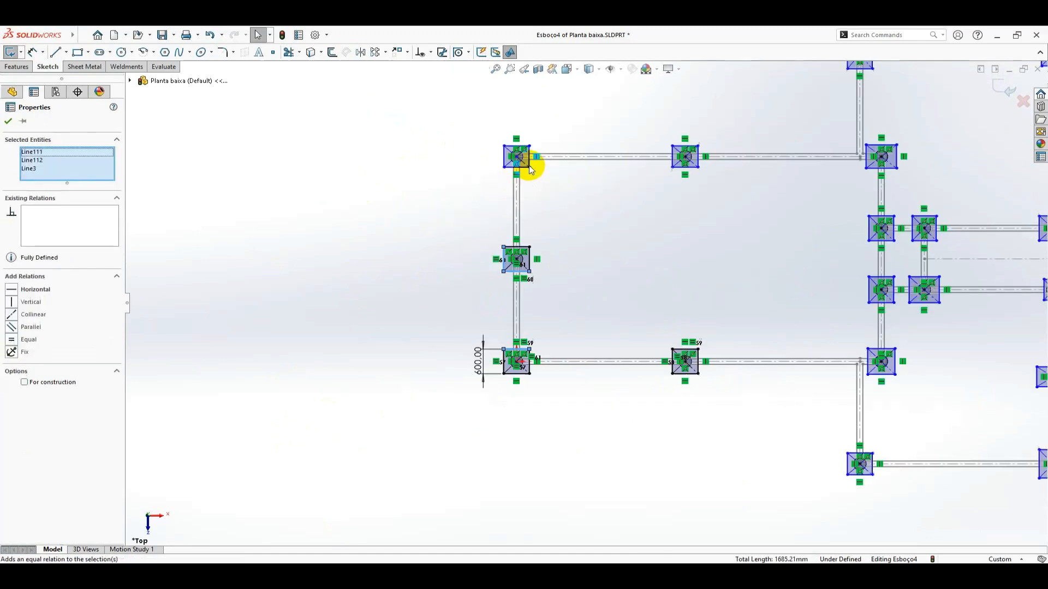
{"action": "scroll", "coordinate": [593, 261], "scroll_direction": "down", "scroll_amount": 2}
{"action": "left_click", "coordinate": [559, 407]}
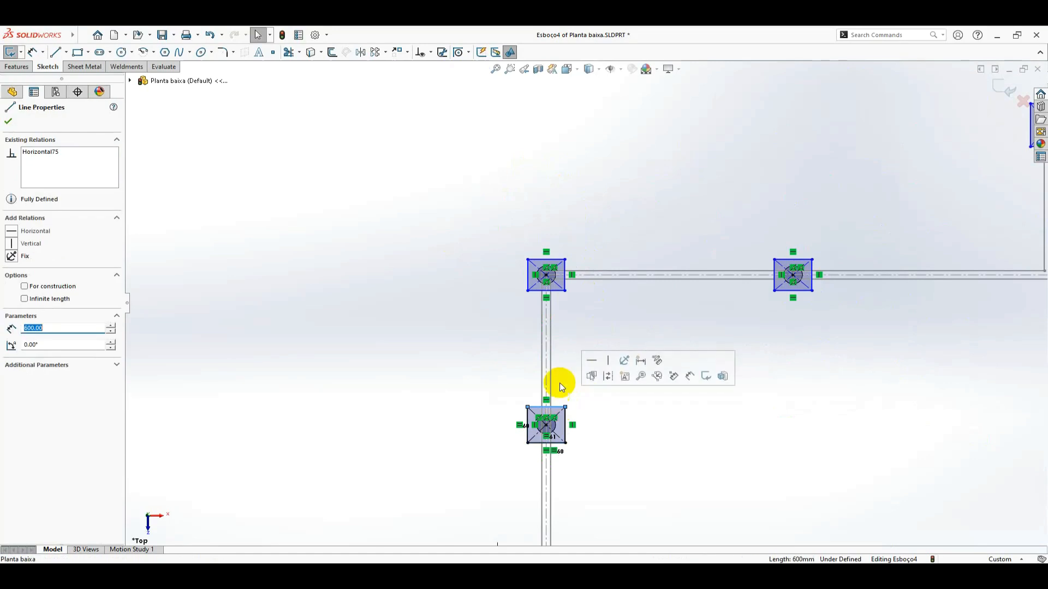
{"action": "left_click", "coordinate": [538, 290], "text": "ctrl"}
{"action": "left_click", "coordinate": [526, 276], "text": "ctrl"}
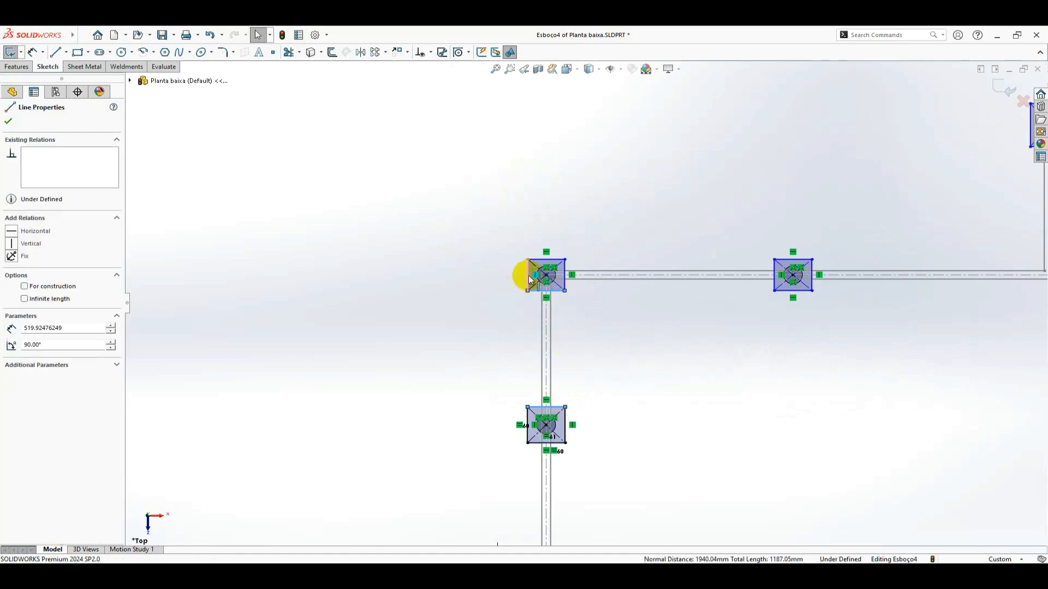
{"action": "left_click", "coordinate": [775, 281], "text": "ctrl"}
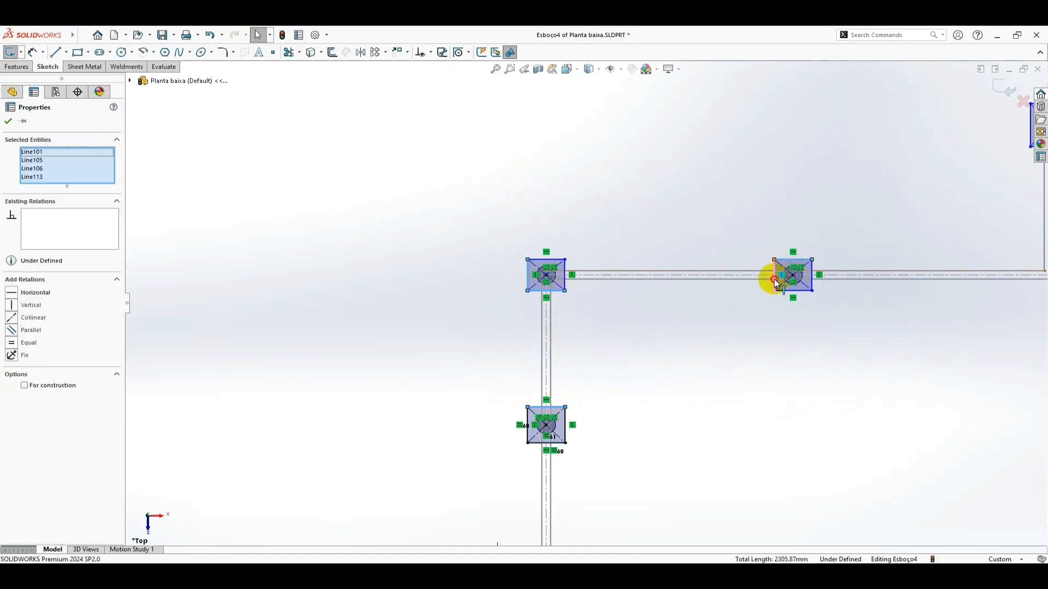
{"action": "left_click", "coordinate": [774, 279], "text": "ctrl"}
{"action": "left_click", "coordinate": [868, 229]}
{"action": "key", "text": "Escape"}
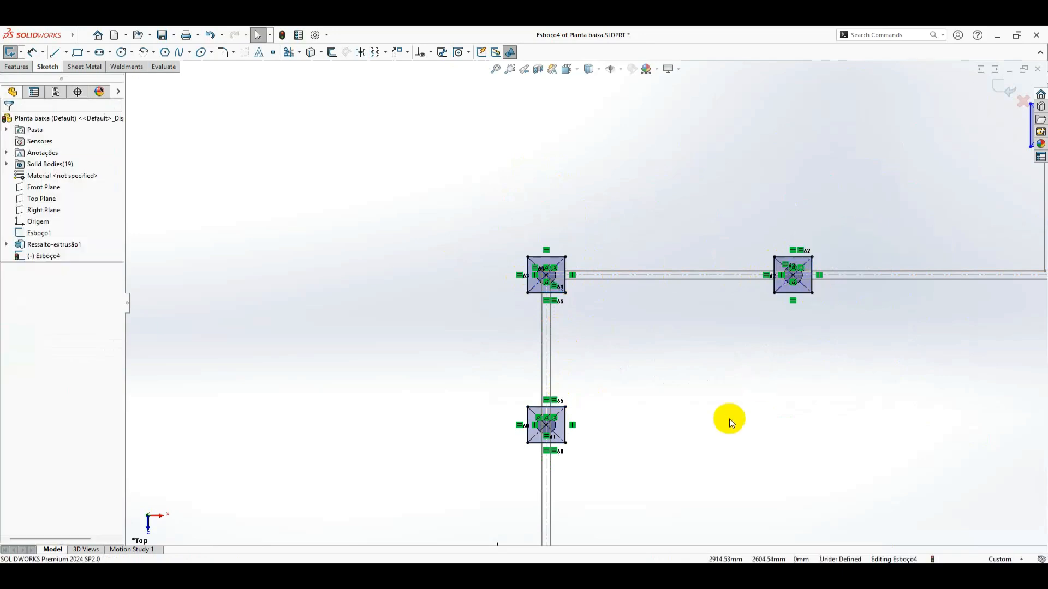
- Set adjacent edges of the upper room's two top corner, large room's upper-right corner and two upper corridor-left blocks equal to the top-wall middle block
{"action": "scroll", "coordinate": [729, 418], "scroll_direction": "up", "scroll_amount": 5}
{"action": "scroll", "coordinate": [718, 246], "scroll_direction": "down", "scroll_amount": 4}
{"action": "scroll", "coordinate": [737, 294], "scroll_direction": "down", "scroll_amount": 1}
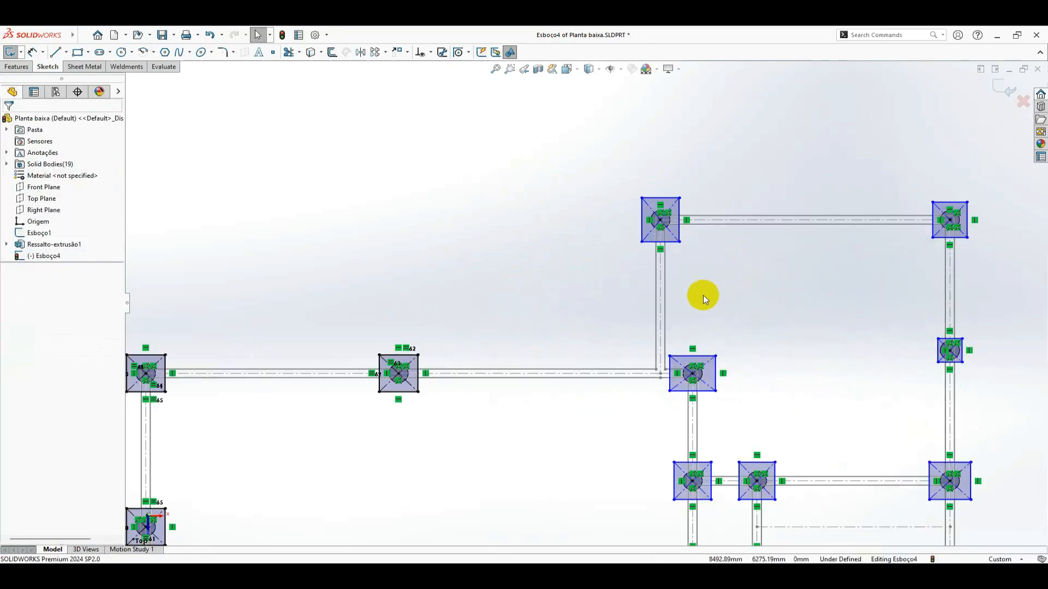
{"action": "left_click", "coordinate": [682, 214]}
{"action": "left_click", "coordinate": [642, 212], "text": "ctrl"}
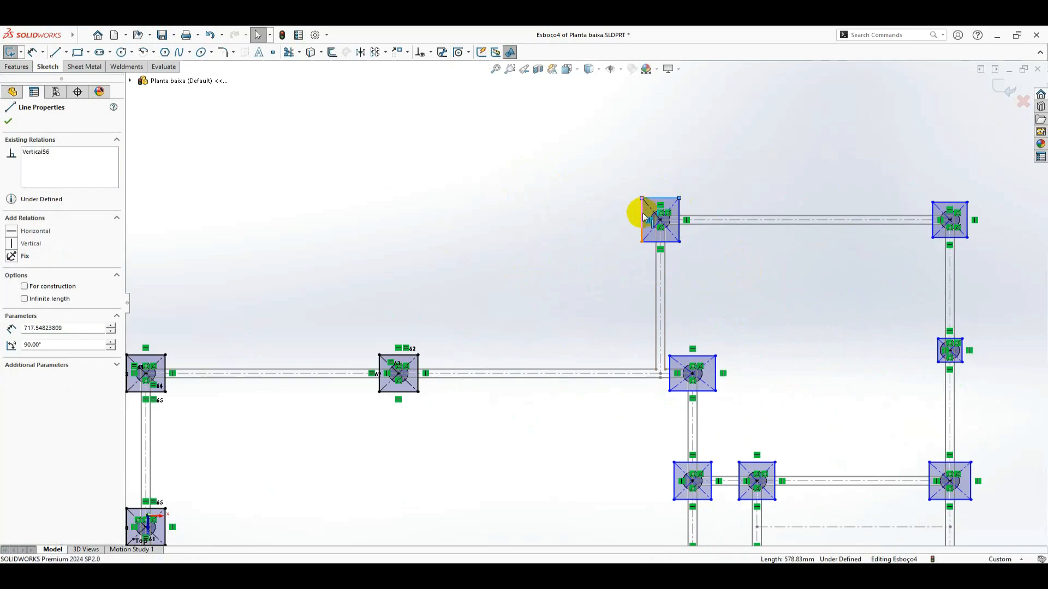
{"action": "left_click", "coordinate": [396, 354], "text": "ctrl"}
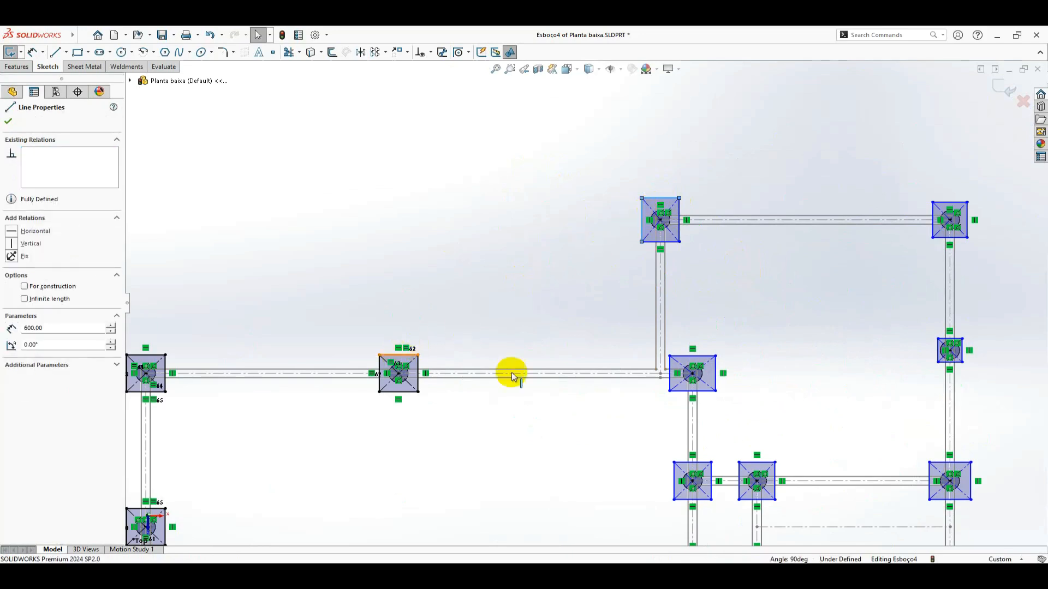
{"action": "left_click", "coordinate": [695, 358], "text": "ctrl"}
{"action": "left_click", "coordinate": [670, 383], "text": "ctrl"}
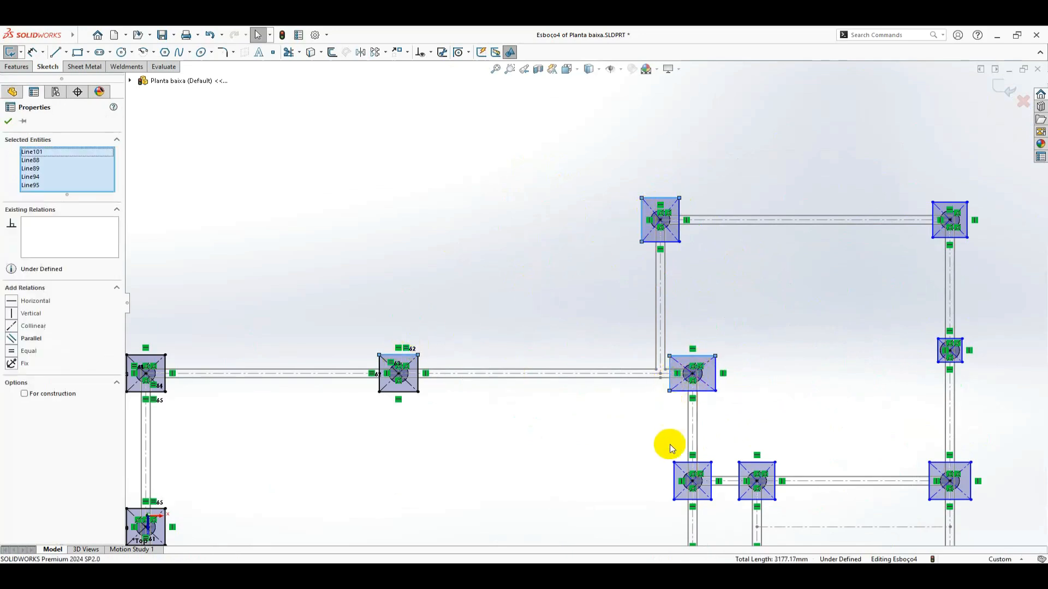
{"action": "left_click", "coordinate": [675, 480], "text": "ctrl"}
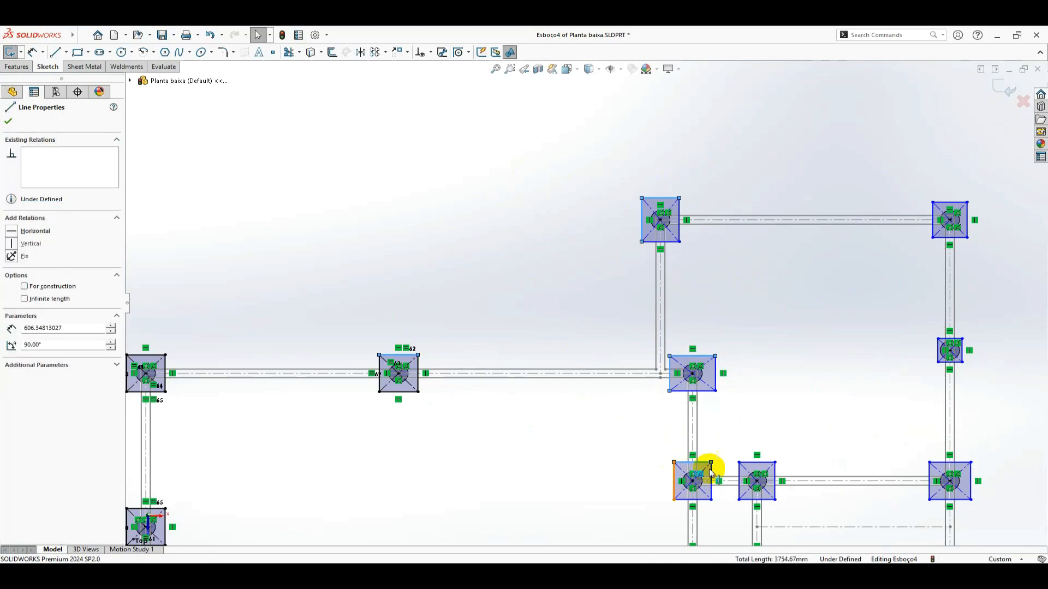
{"action": "left_click", "coordinate": [754, 463], "text": "ctrl"}
{"action": "left_click", "coordinate": [739, 478], "text": "ctrl"}
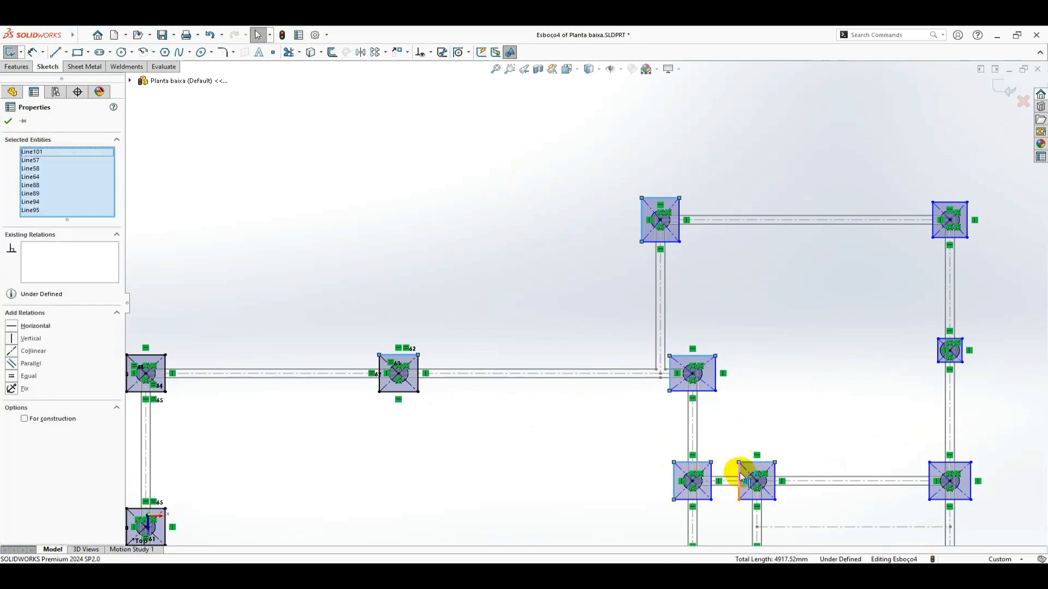
{"action": "left_click", "coordinate": [739, 473], "text": "ctrl"}
{"action": "left_click", "coordinate": [950, 202], "text": "ctrl"}
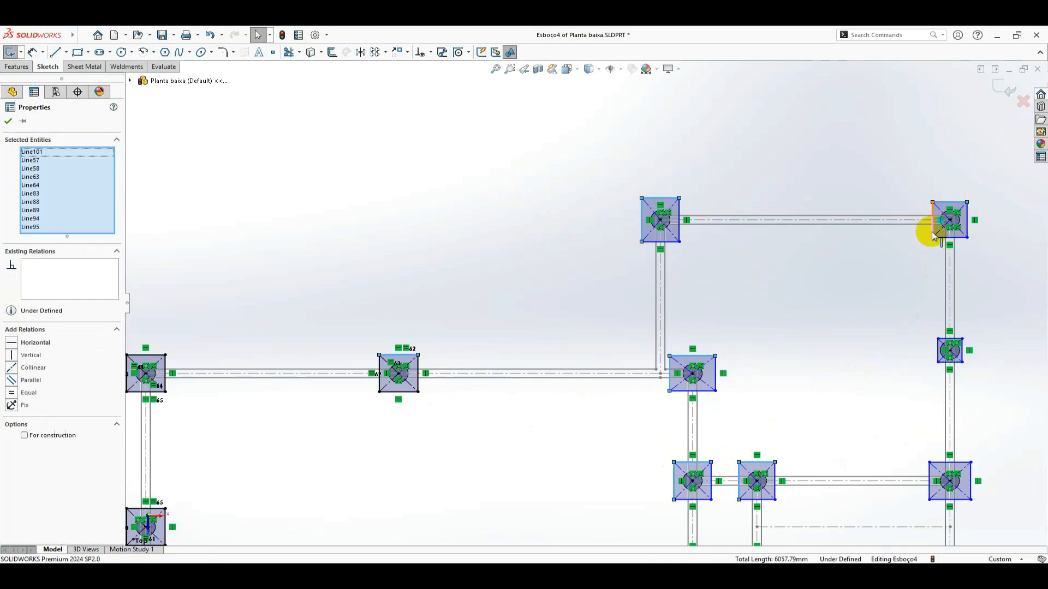
{"action": "left_click", "coordinate": [932, 233], "text": "ctrl"}
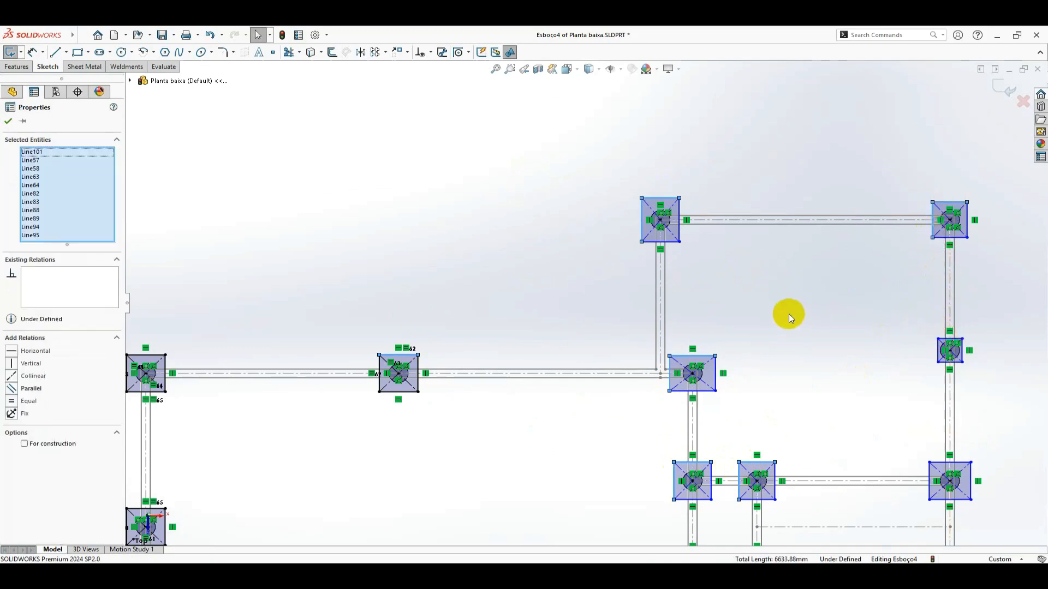
{"action": "left_click", "coordinate": [13, 402]}
{"action": "left_click", "coordinate": [355, 274]}
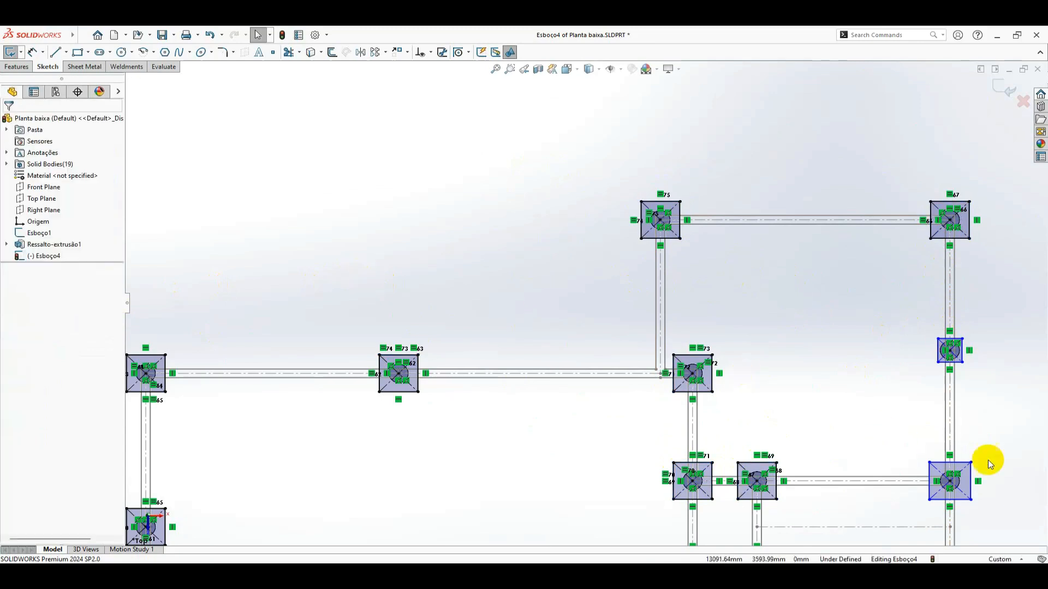
- Set adjacent edges of the upper room's right-wall middle, both corridor right-end and two lower corridor-left blocks equal to the large room's upper-right block
{"action": "scroll", "coordinate": [971, 480], "scroll_direction": "up", "scroll_amount": 3}
{"action": "scroll", "coordinate": [895, 482], "scroll_direction": "down", "scroll_amount": 5}
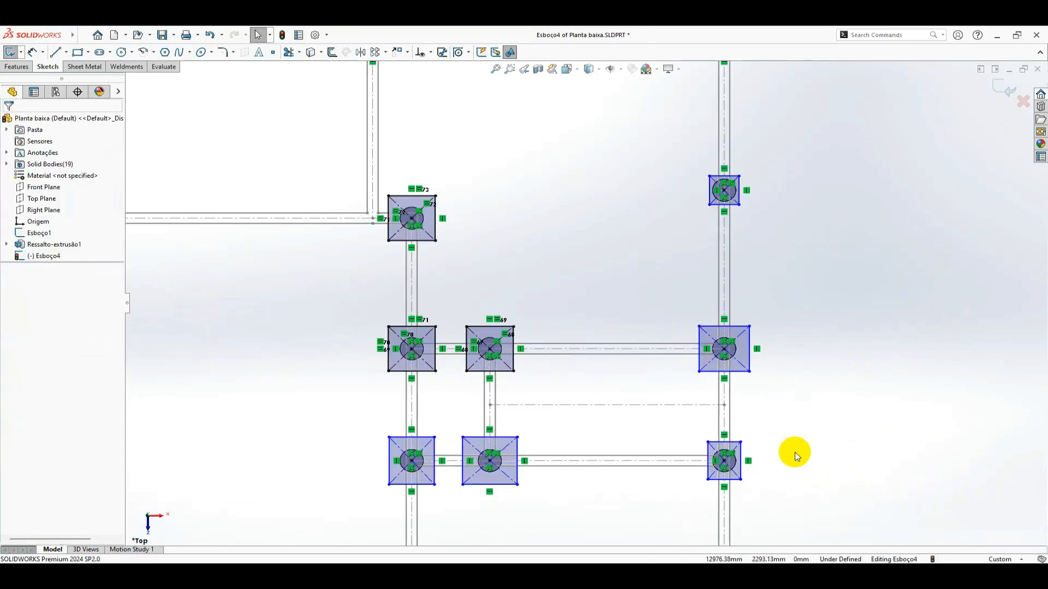
{"action": "left_click", "coordinate": [417, 194]}
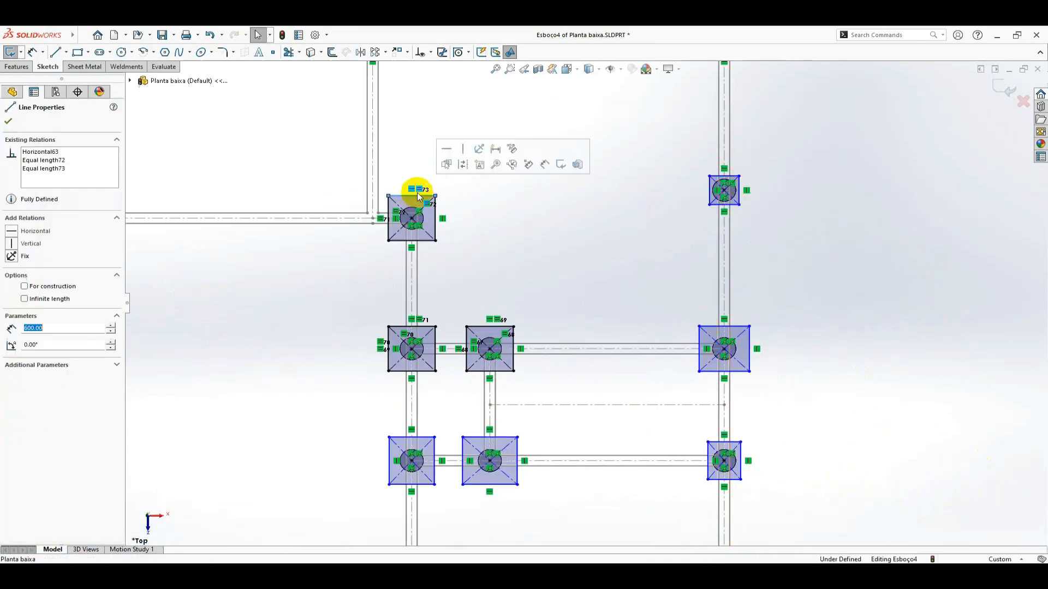
{"action": "left_click", "coordinate": [716, 177], "text": "ctrl"}
{"action": "left_click", "coordinate": [709, 185], "text": "ctrl"}
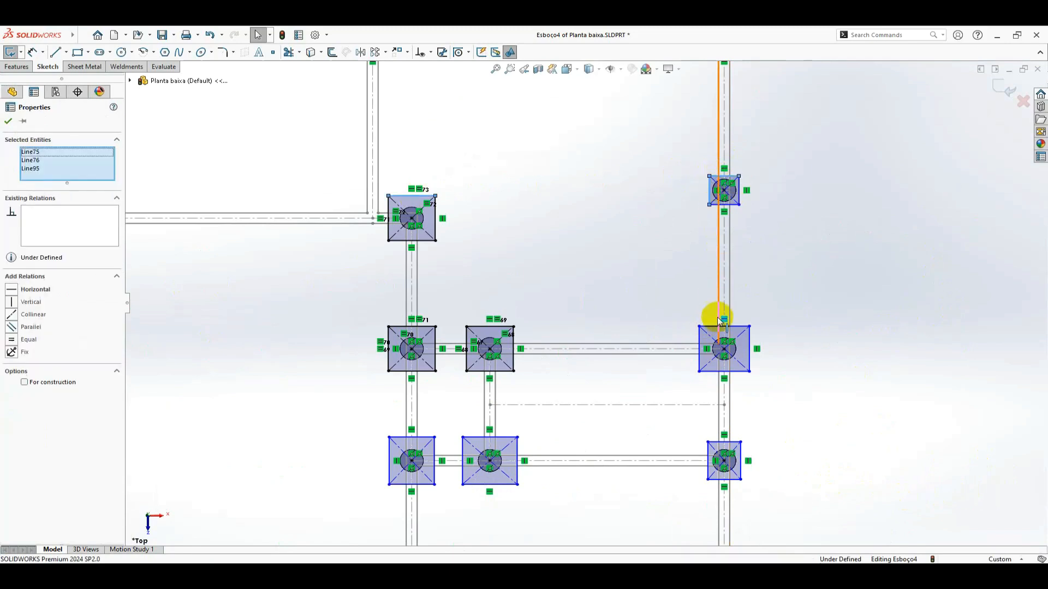
{"action": "left_click", "coordinate": [702, 346], "text": "ctrl"}
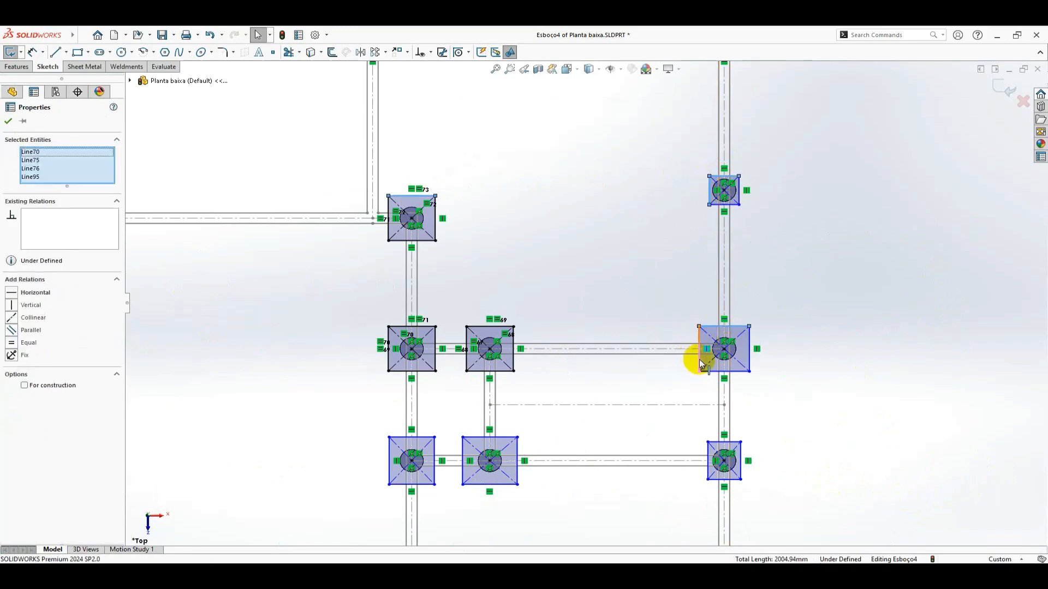
{"action": "left_click", "coordinate": [700, 361], "text": "ctrl"}
{"action": "left_click", "coordinate": [715, 441], "text": "ctrl"}
{"action": "left_click", "coordinate": [707, 448], "text": "ctrl"}
{"action": "left_click", "coordinate": [507, 438], "text": "ctrl"}
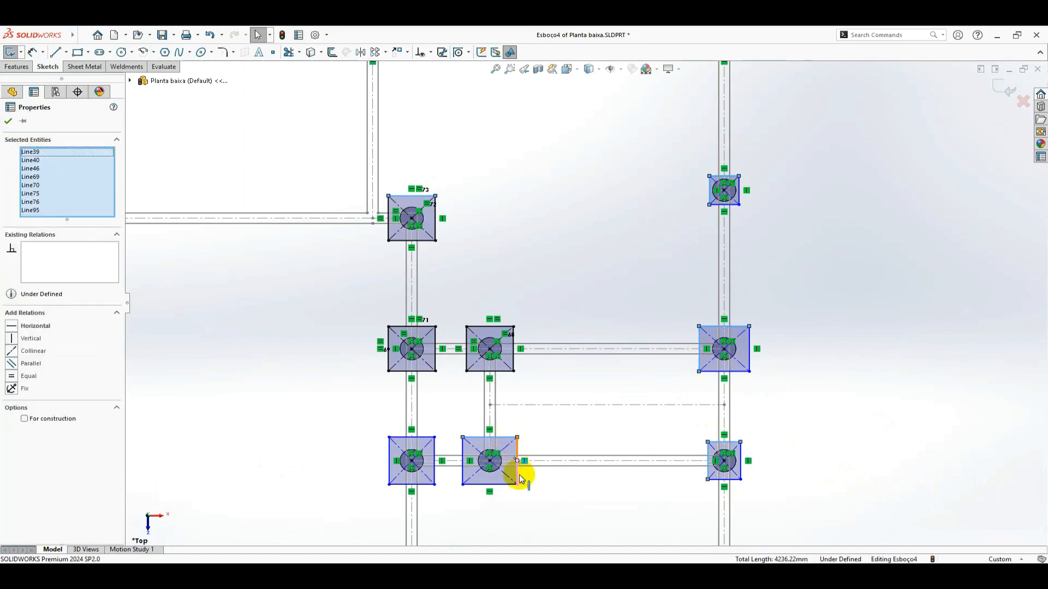
{"action": "left_click", "coordinate": [518, 476], "text": "ctrl"}
{"action": "left_click", "coordinate": [425, 437], "text": "ctrl"}
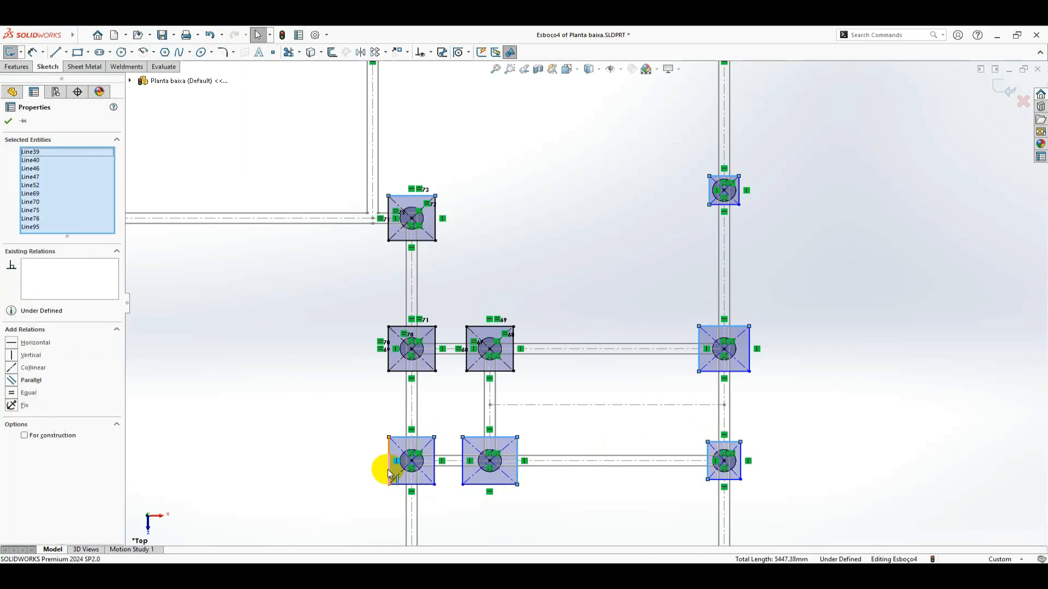
{"action": "left_click", "coordinate": [388, 472], "text": "ctrl"}
{"action": "left_click", "coordinate": [474, 423]}
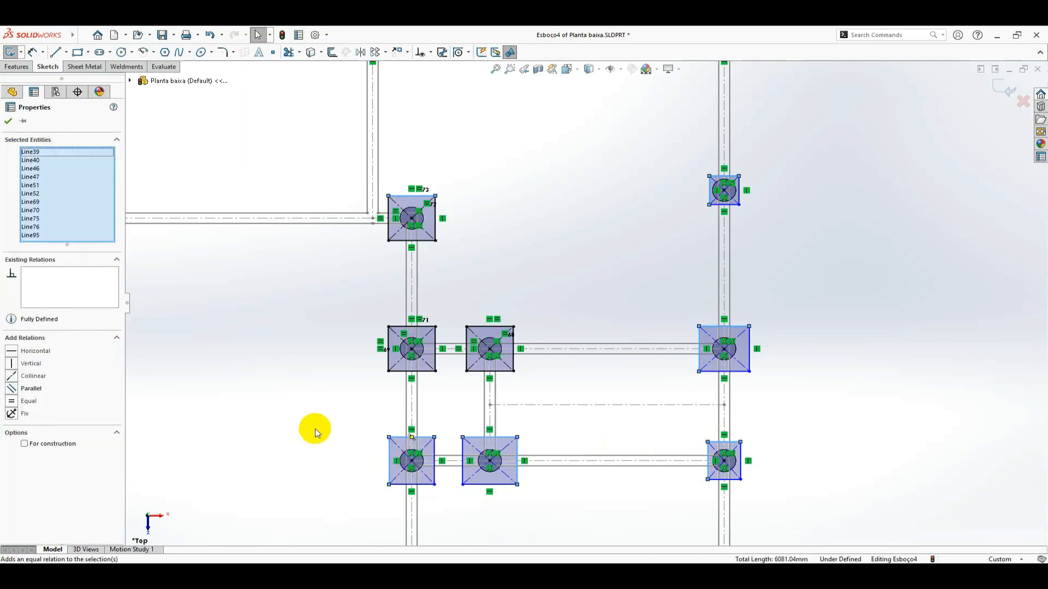
{"action": "left_click", "coordinate": [313, 429]}
- Make adjacent edges of the large room's lower-right corner, lower room's right-wall middle and two bottom corner blocks equal to the large room's bottom-wall middle block's lower edge
{"action": "scroll", "coordinate": [314, 431], "scroll_direction": "up", "scroll_amount": 5}
{"action": "scroll", "coordinate": [549, 497], "scroll_direction": "down", "scroll_amount": 3}
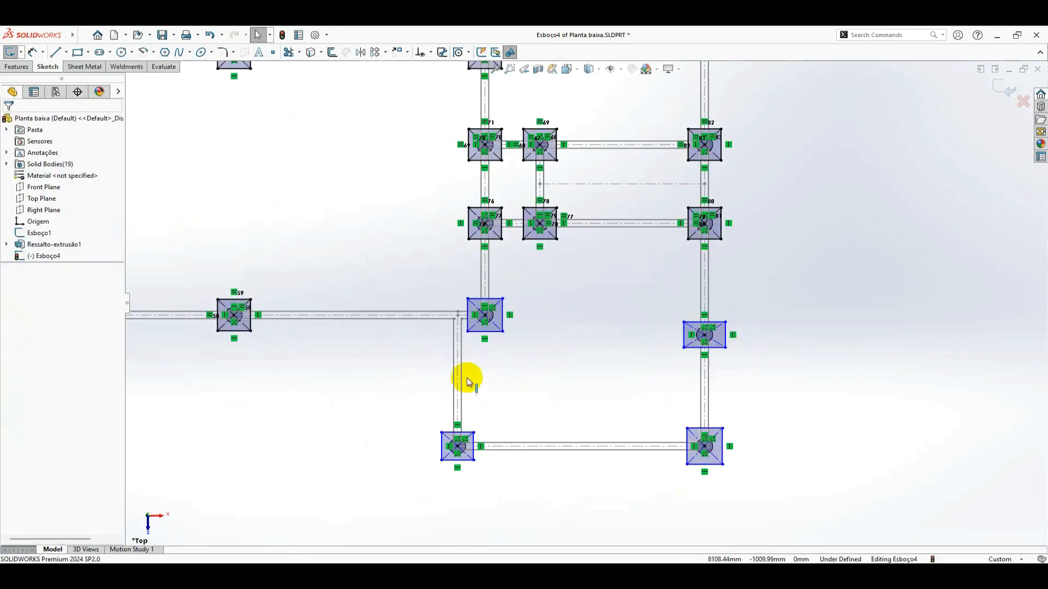
{"action": "left_click", "coordinate": [223, 331]}
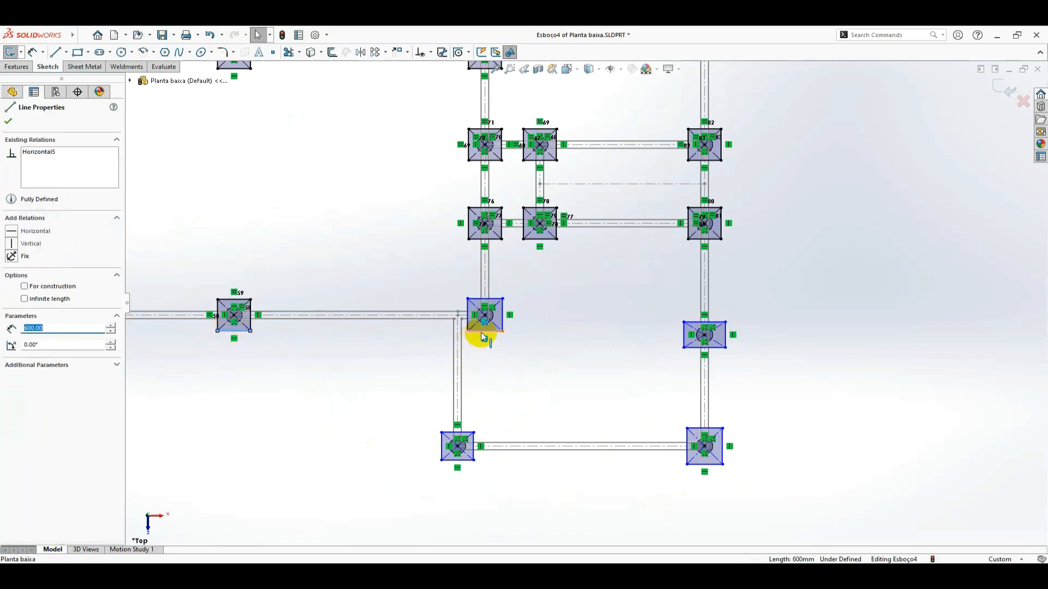
{"action": "left_click", "coordinate": [499, 323], "text": "ctrl"}
{"action": "left_click", "coordinate": [687, 347], "text": "ctrl"}
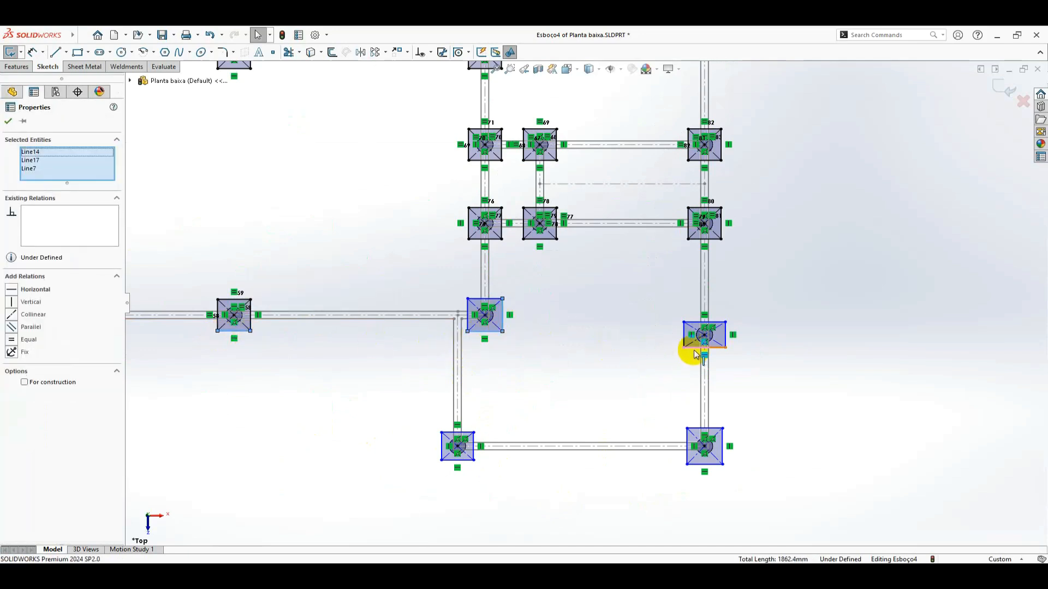
{"action": "left_click", "coordinate": [686, 342], "text": "ctrl"}
{"action": "left_click", "coordinate": [686, 337], "text": "ctrl"}
{"action": "left_click", "coordinate": [461, 462], "text": "ctrl"}
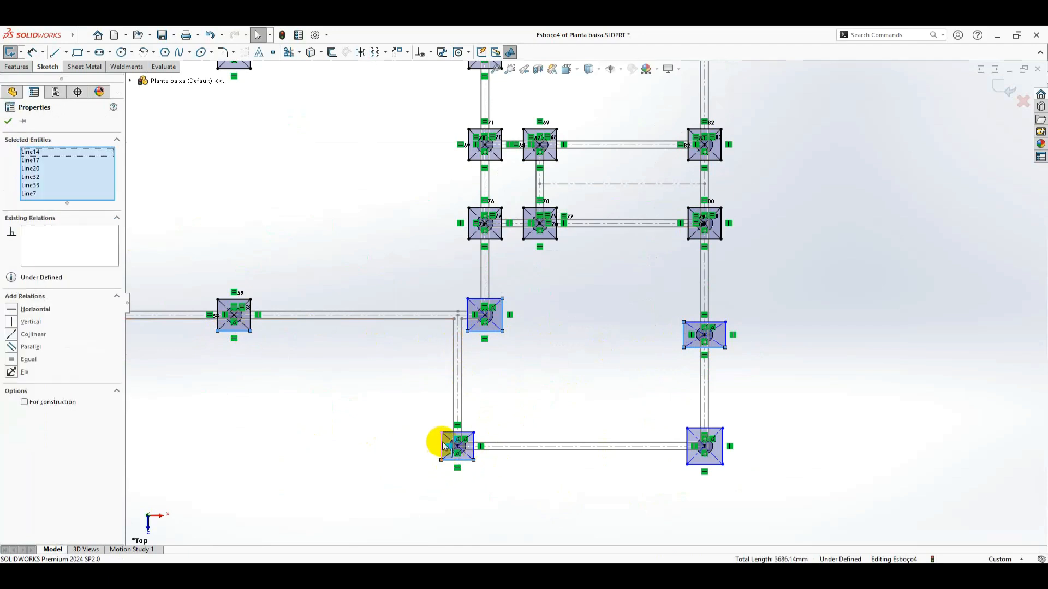
{"action": "left_click", "coordinate": [443, 446], "text": "ctrl"}
{"action": "left_click", "coordinate": [699, 463], "text": "ctrl"}
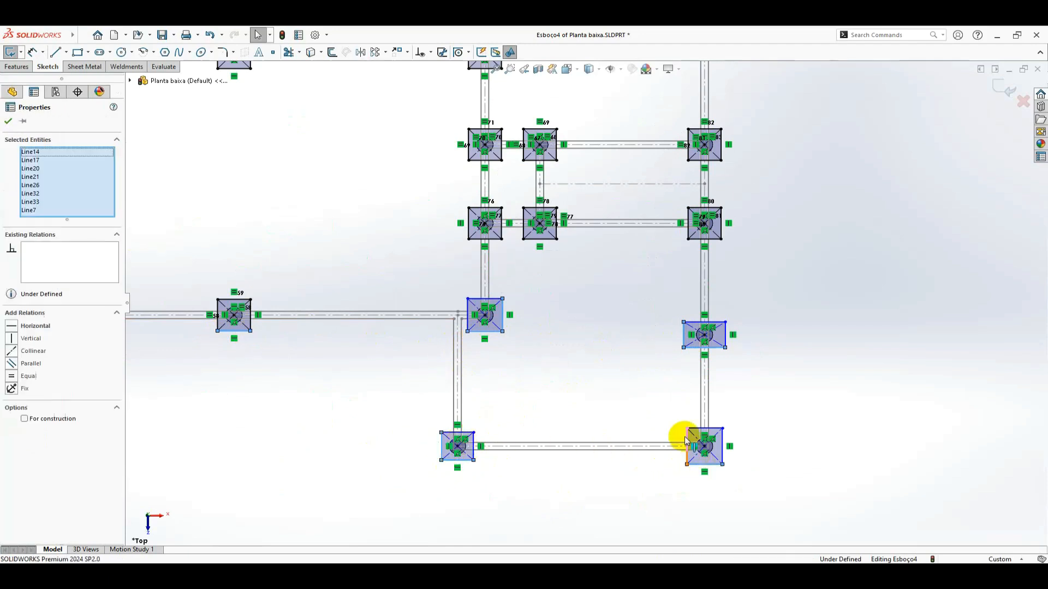
{"action": "left_click", "coordinate": [685, 436], "text": "ctrl"}
{"action": "left_click", "coordinate": [782, 388]}
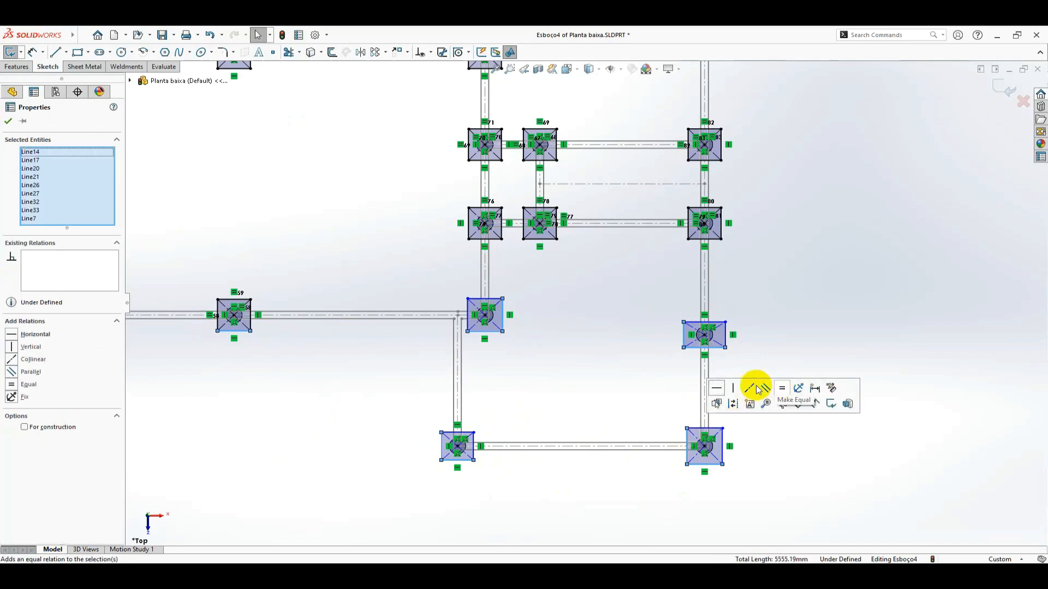
- View the sketch in isometric and check the block heights in the structural drawing's section detail in the PDF viewer
{"action": "scroll", "coordinate": [604, 374], "scroll_direction": "up", "scroll_amount": 5}
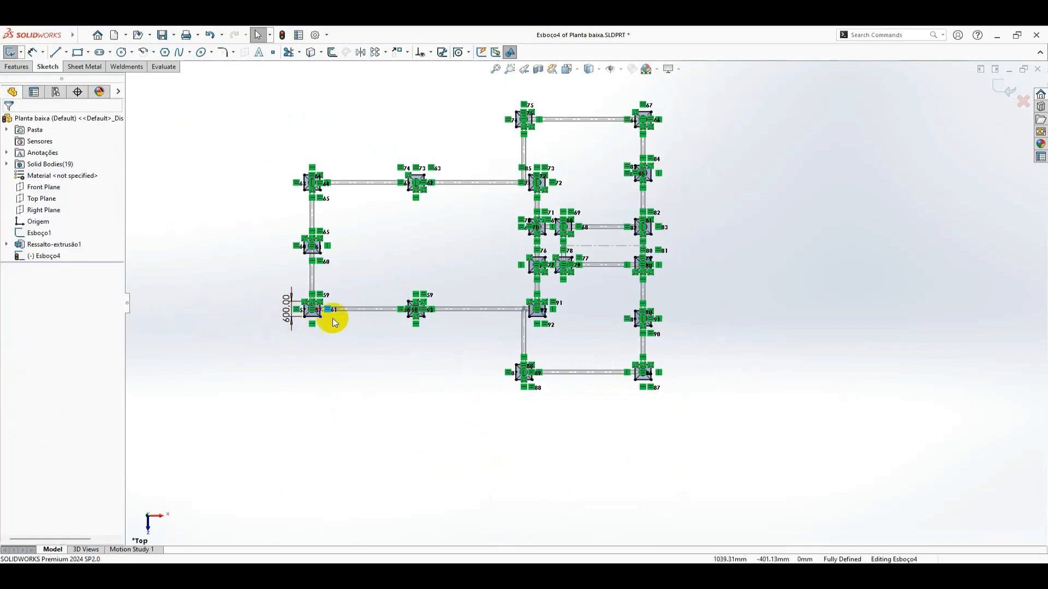
{"action": "key", "text": "space"}
{"action": "left_click", "coordinate": [686, 133]}
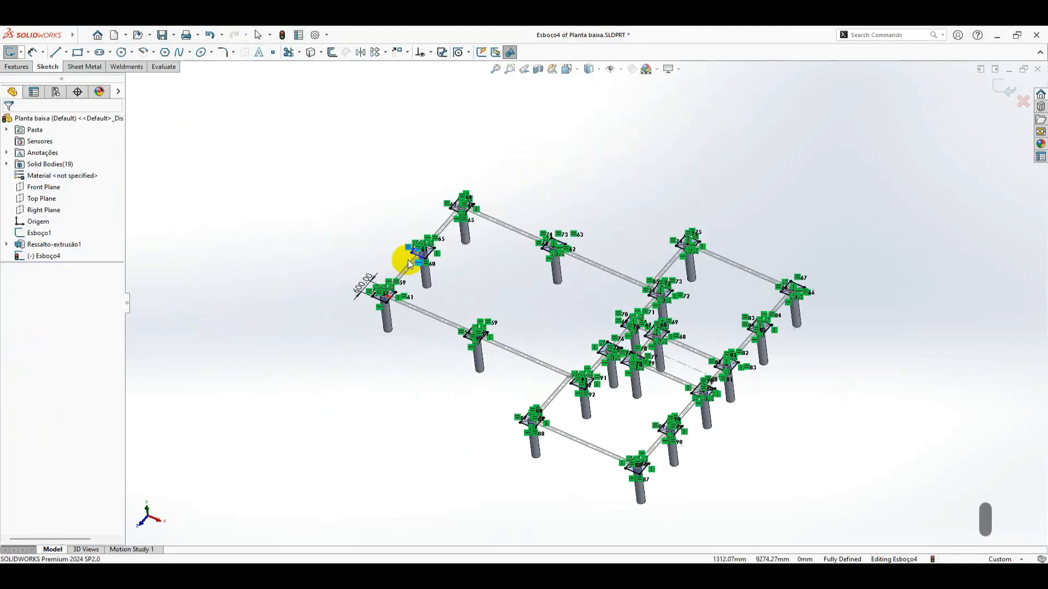
{"action": "left_click", "coordinate": [246, 573]}
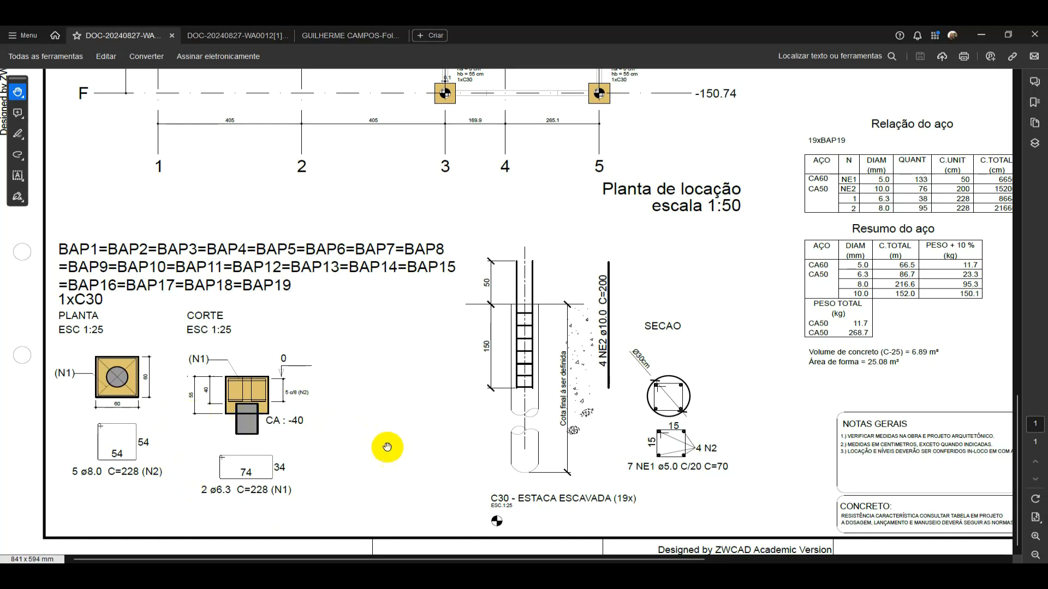
{"action": "key", "text": "alt+Tab"}
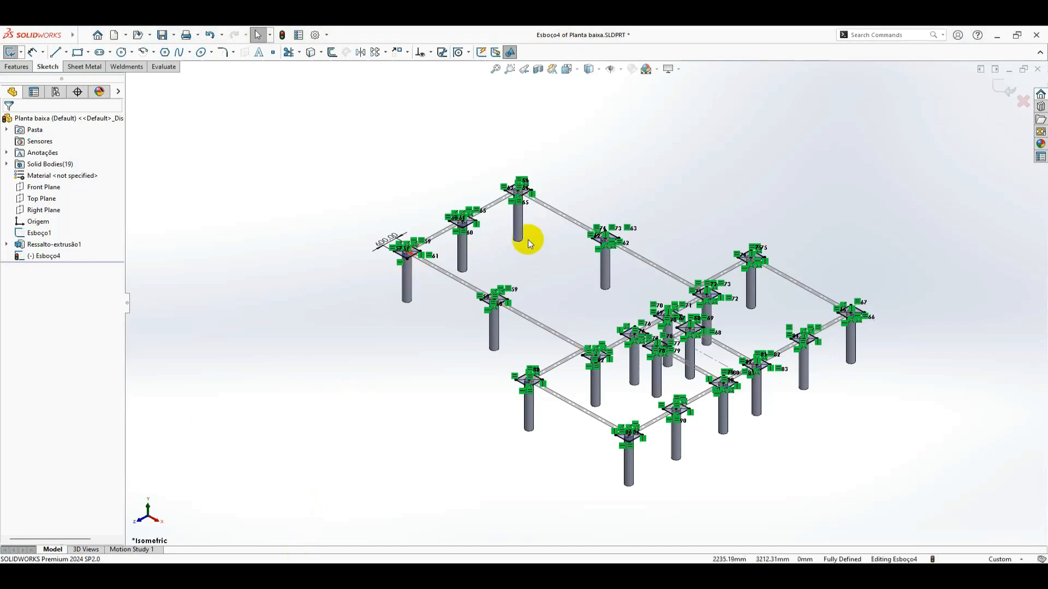
{"action": "scroll", "coordinate": [505, 218], "scroll_direction": "down", "scroll_amount": 2}
{"action": "scroll", "coordinate": [595, 307], "scroll_direction": "up", "scroll_amount": 2}
{"action": "scroll", "coordinate": [753, 449], "scroll_direction": "down", "scroll_amount": 1}
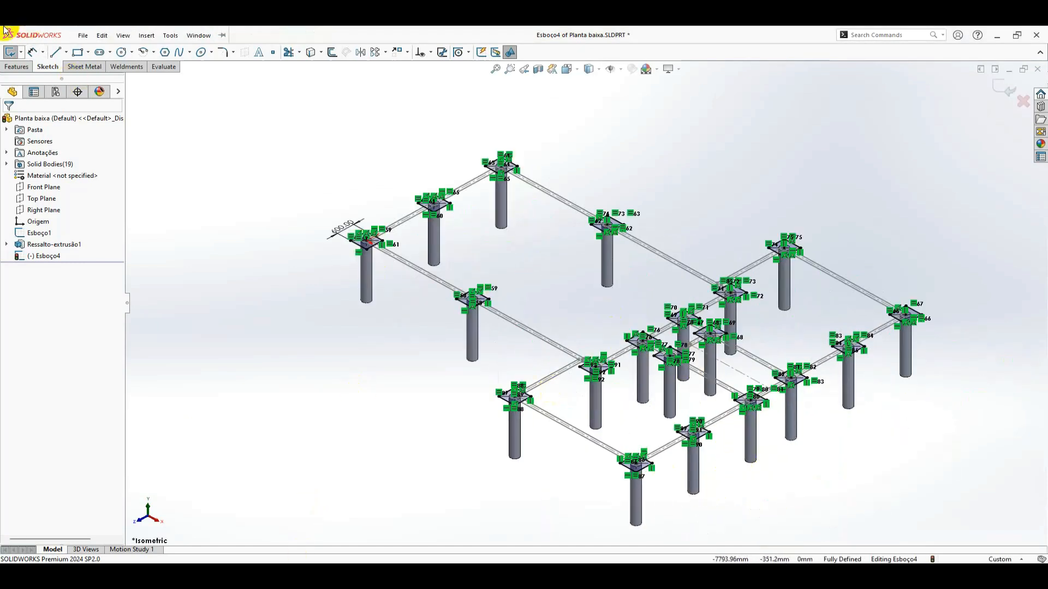
- Start a Boss-Extrude of the block sketch with a blind depth of 400 mm upward in Direction 1
{"action": "left_click", "coordinate": [8, 67]}
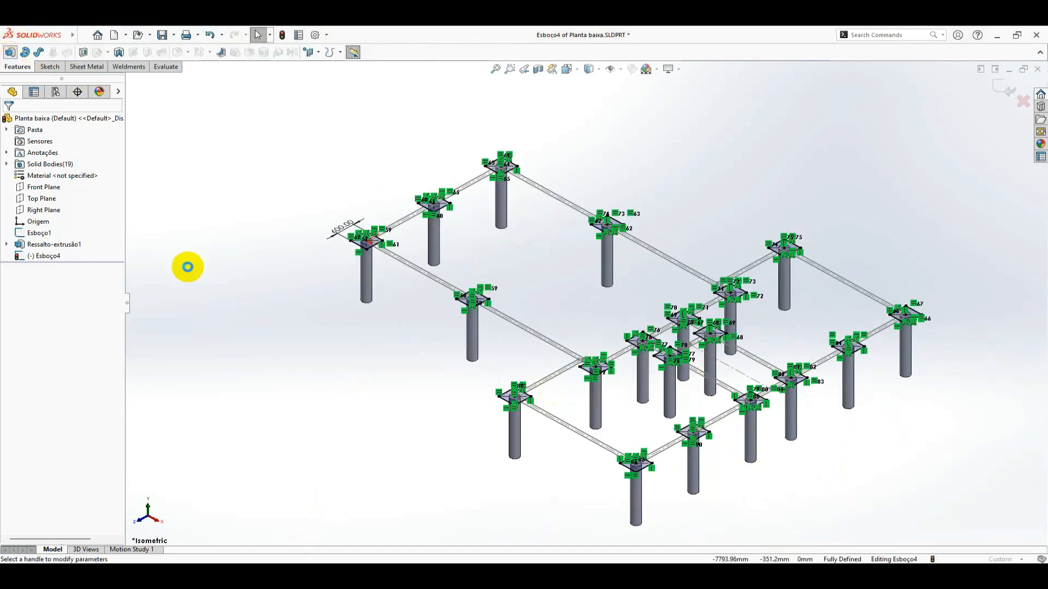
{"action": "scroll", "coordinate": [188, 267], "scroll_direction": "up", "scroll_amount": 8}
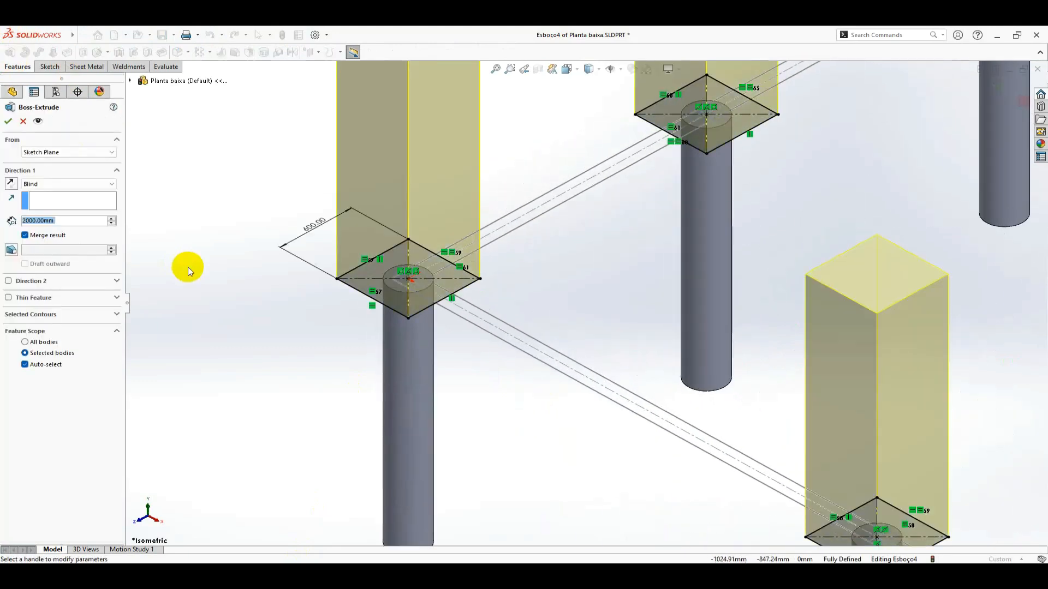
{"action": "type", "text": "40"}
{"action": "key", "text": "Return"}
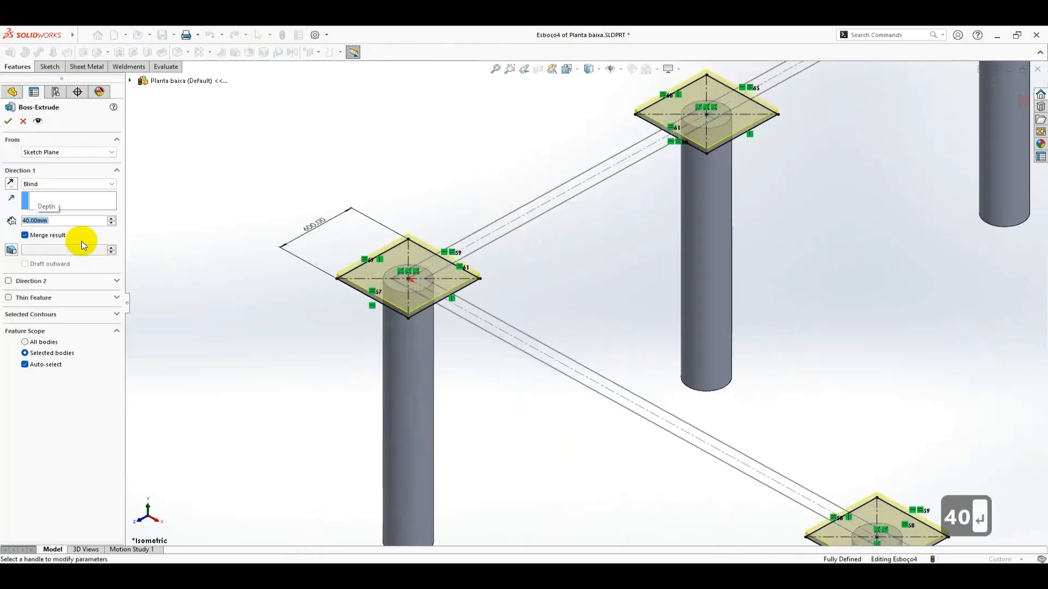
{"action": "type", "text": "400"}
{"action": "key", "text": "Return"}
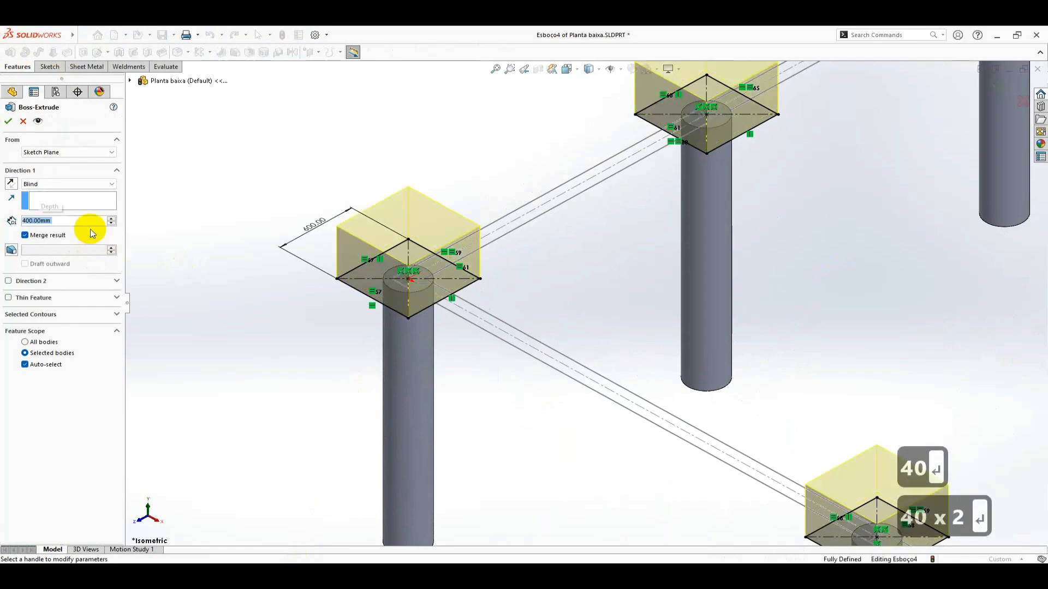
- Add a blind Direction 2 depth of 150 mm downward, check it against the structural drawing, then finish the block extrusion and save the part
{"action": "left_click", "coordinate": [8, 281]}
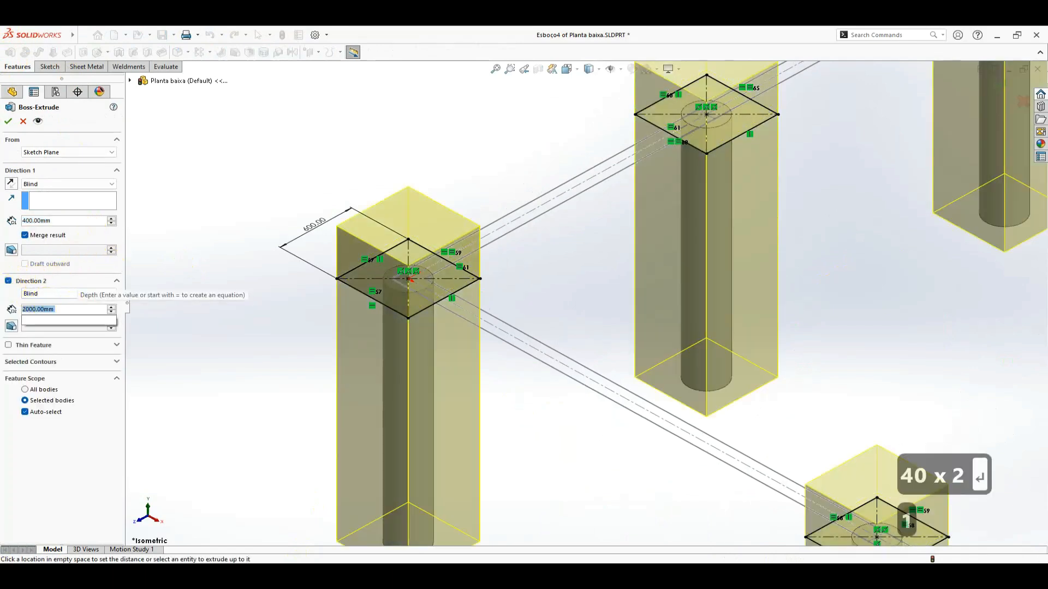
{"action": "type", "text": "150"}
{"action": "key", "text": "Return"}
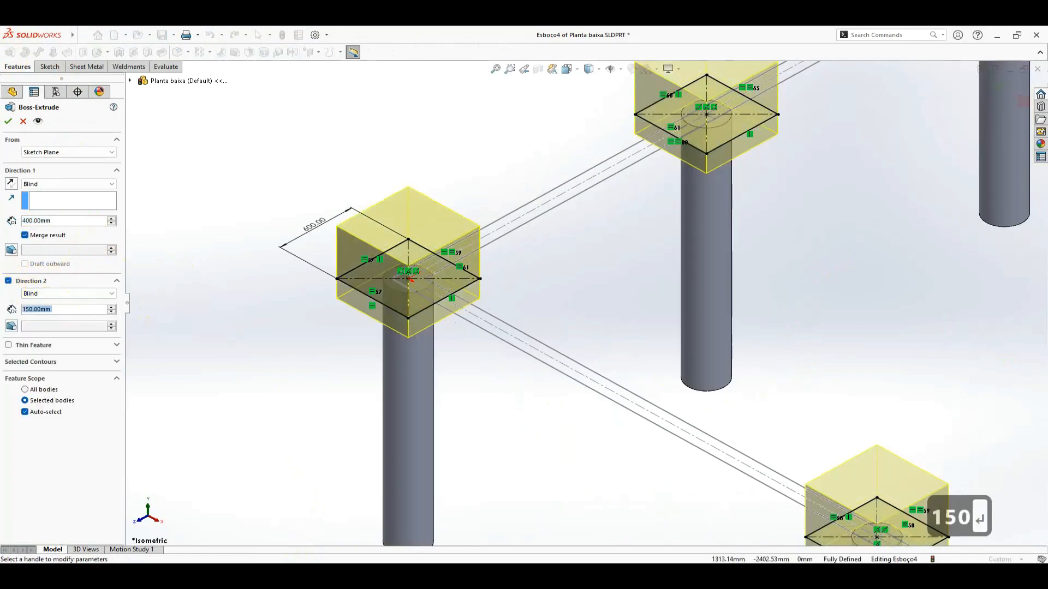
{"action": "key", "text": "alt+Tab"}
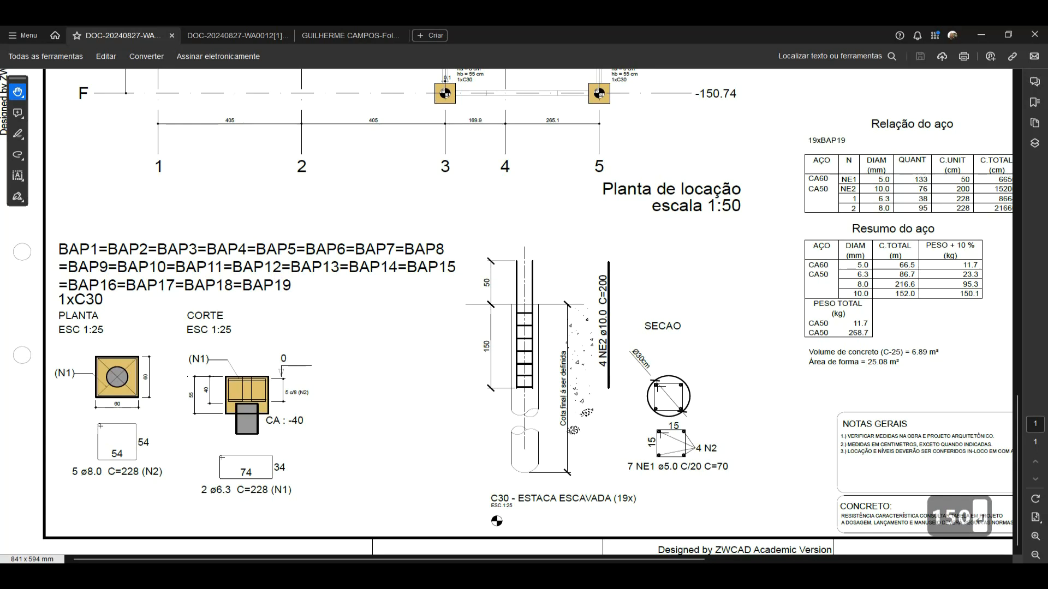
{"action": "key", "text": "alt+Tab"}
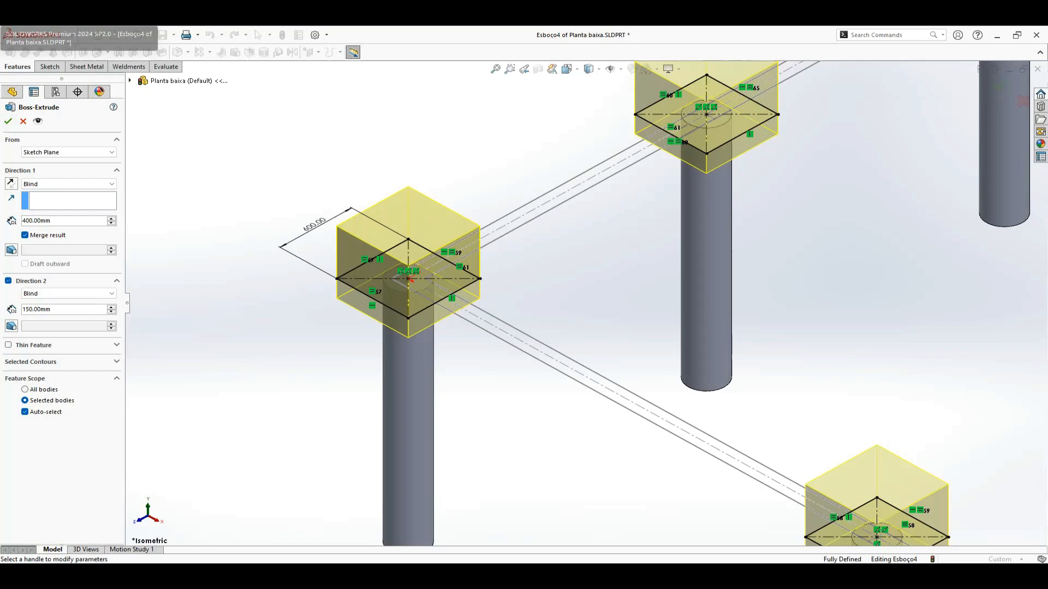
{"action": "scroll", "coordinate": [391, 416], "scroll_direction": "up", "scroll_amount": 6}
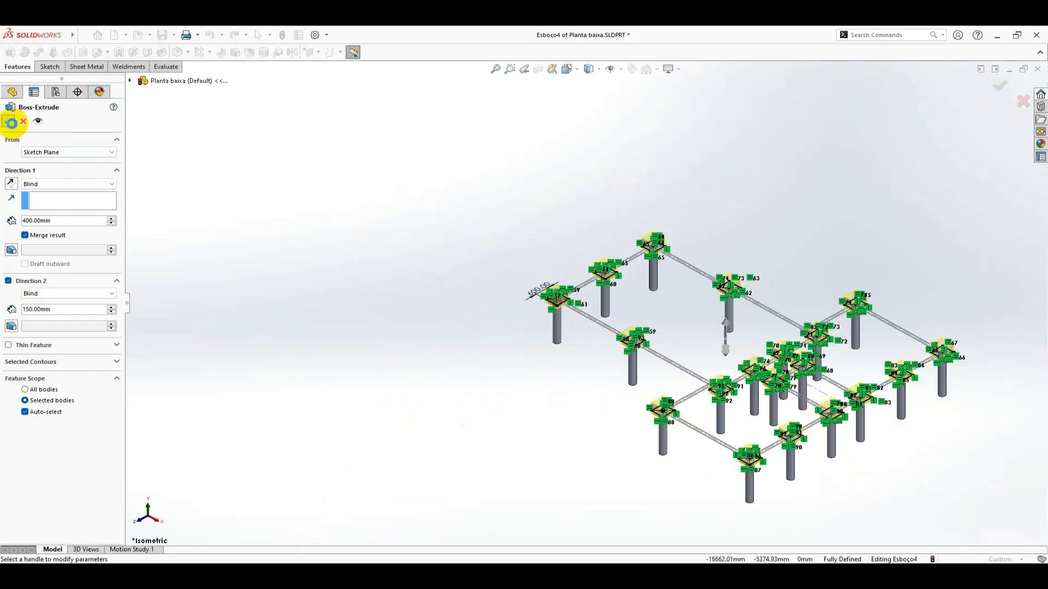
{"action": "left_click", "coordinate": [12, 122]}
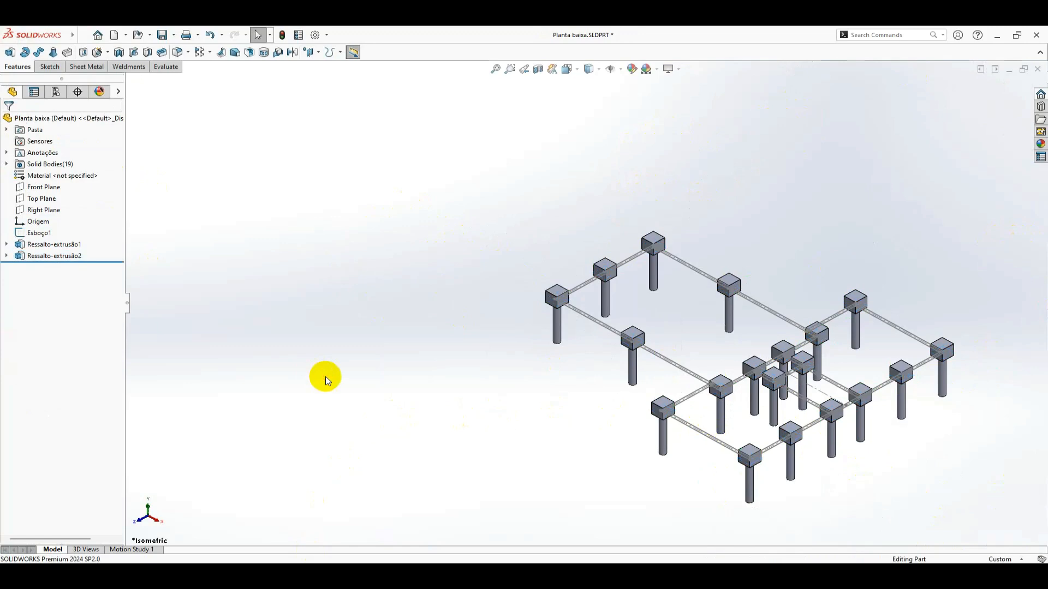
{"action": "key", "text": "f"}
{"action": "left_click", "coordinate": [162, 35]}
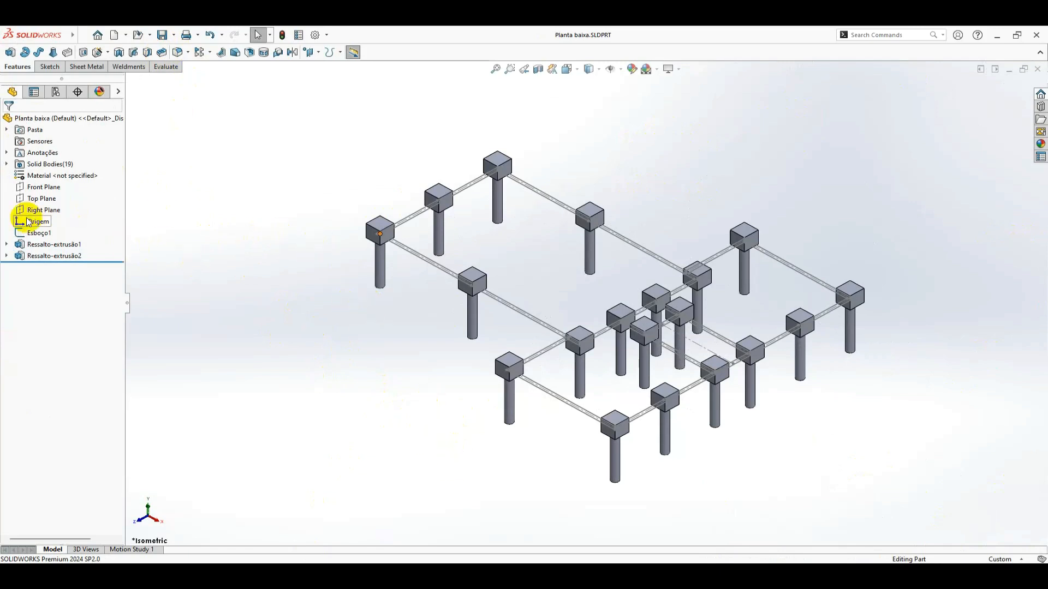
- Hide the floor-plan sketch Esboço1 and save the part
{"action": "left_click", "coordinate": [36, 233]}
{"action": "left_click", "coordinate": [45, 215]}
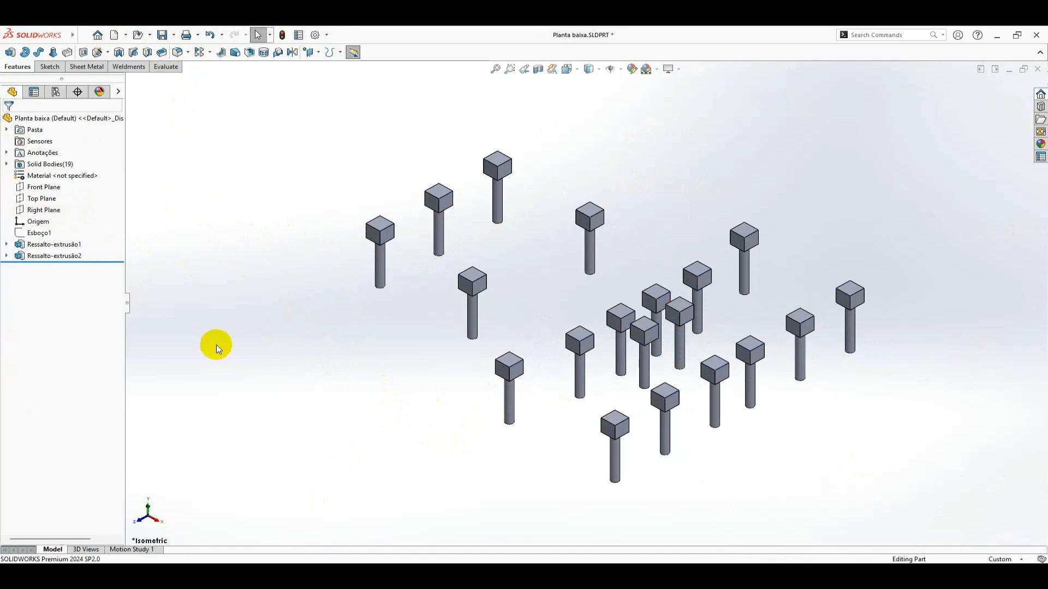
{"action": "key", "text": "f"}
{"action": "left_click", "coordinate": [163, 35]}
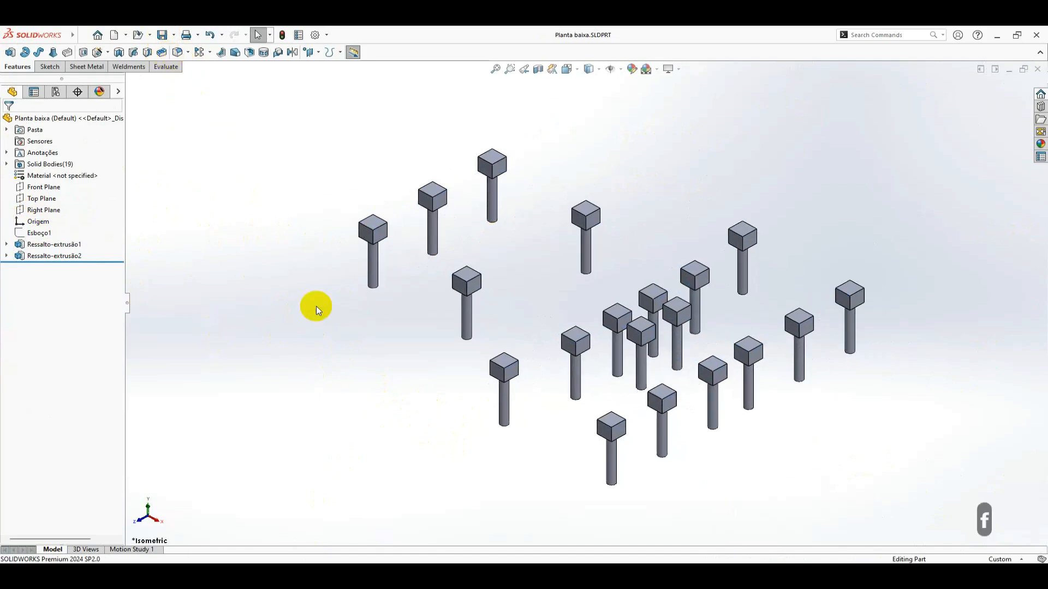